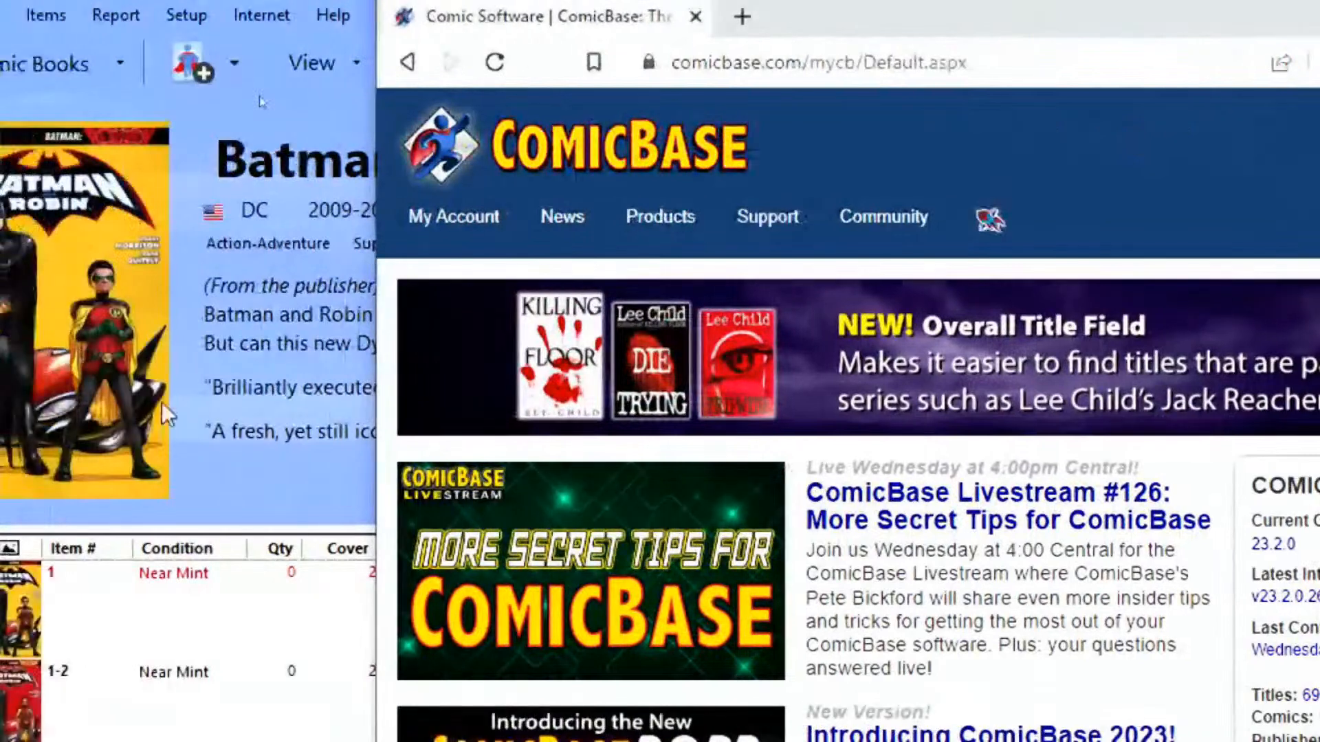
Open the account's Backups page and view the list of saved cloud backups
{"action": "left_click", "coordinate": [448, 219]}
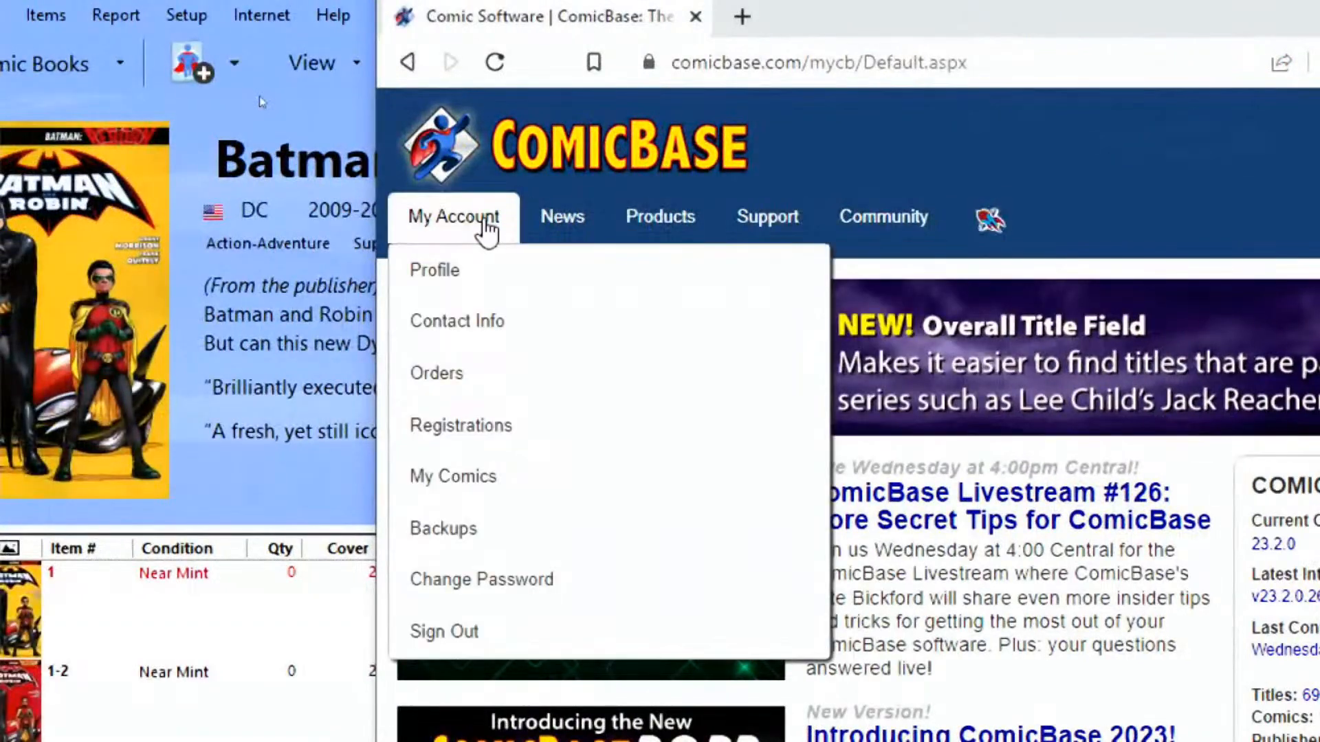
{"action": "left_click", "coordinate": [444, 531]}
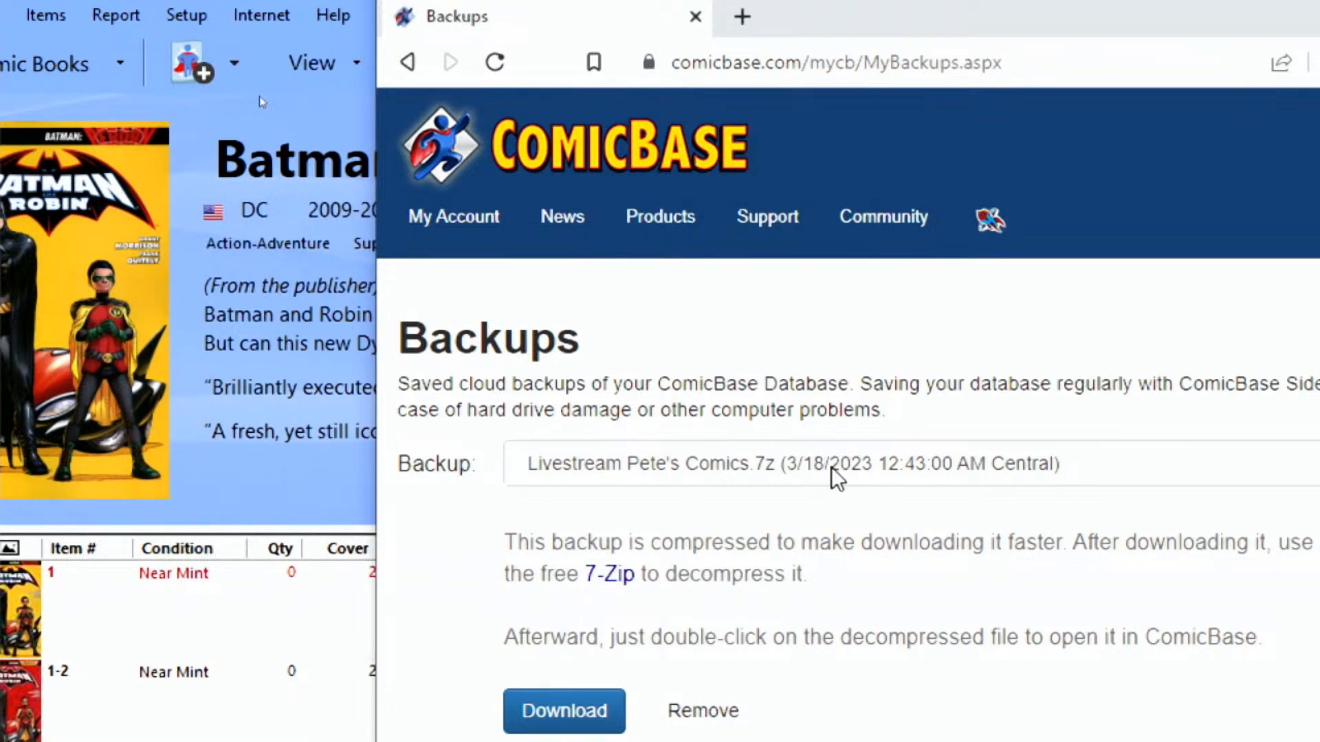
{"action": "left_click", "coordinate": [794, 464]}
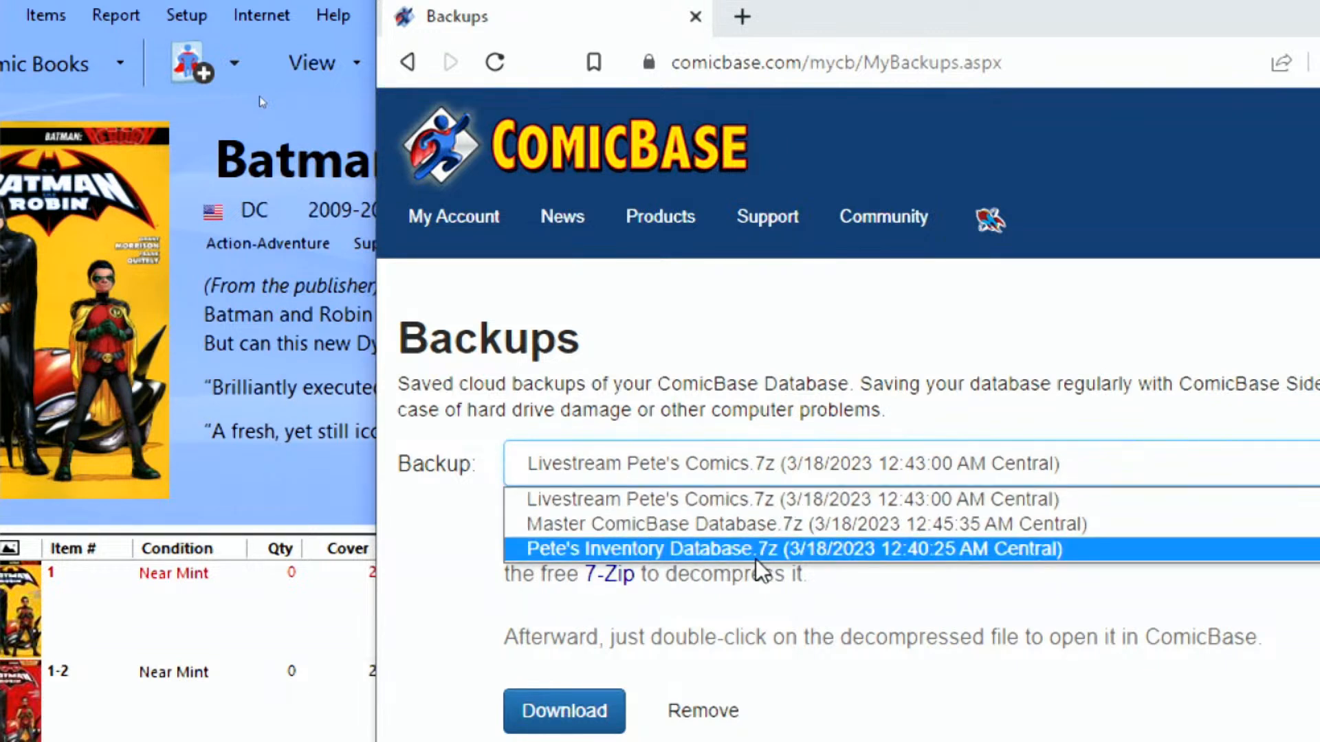
{"action": "left_click", "coordinate": [710, 460]}
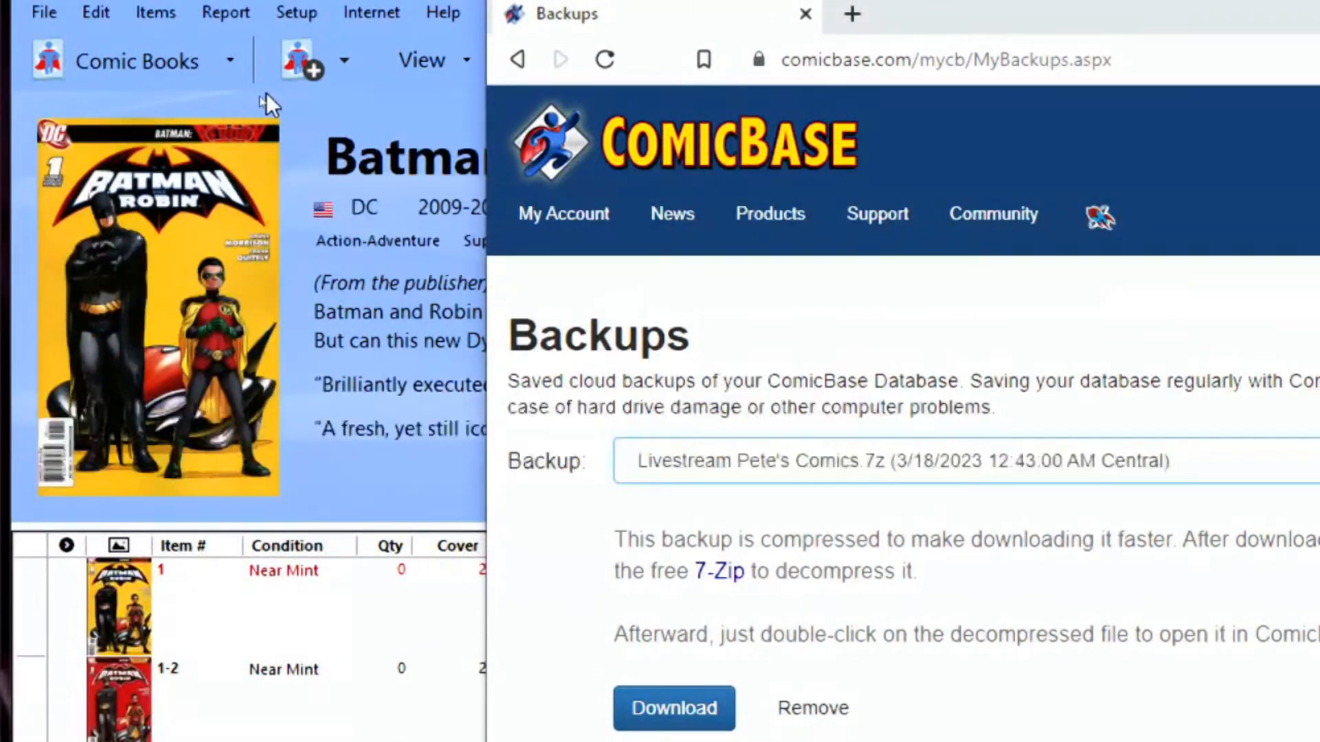
Switch to ComicBase and check the Desktop and the supported file types when opening a database, leaving without opening one
{"action": "left_click", "coordinate": [260, 94]}
{"action": "left_click", "coordinate": [44, 14]}
{"action": "left_click", "coordinate": [68, 86]}
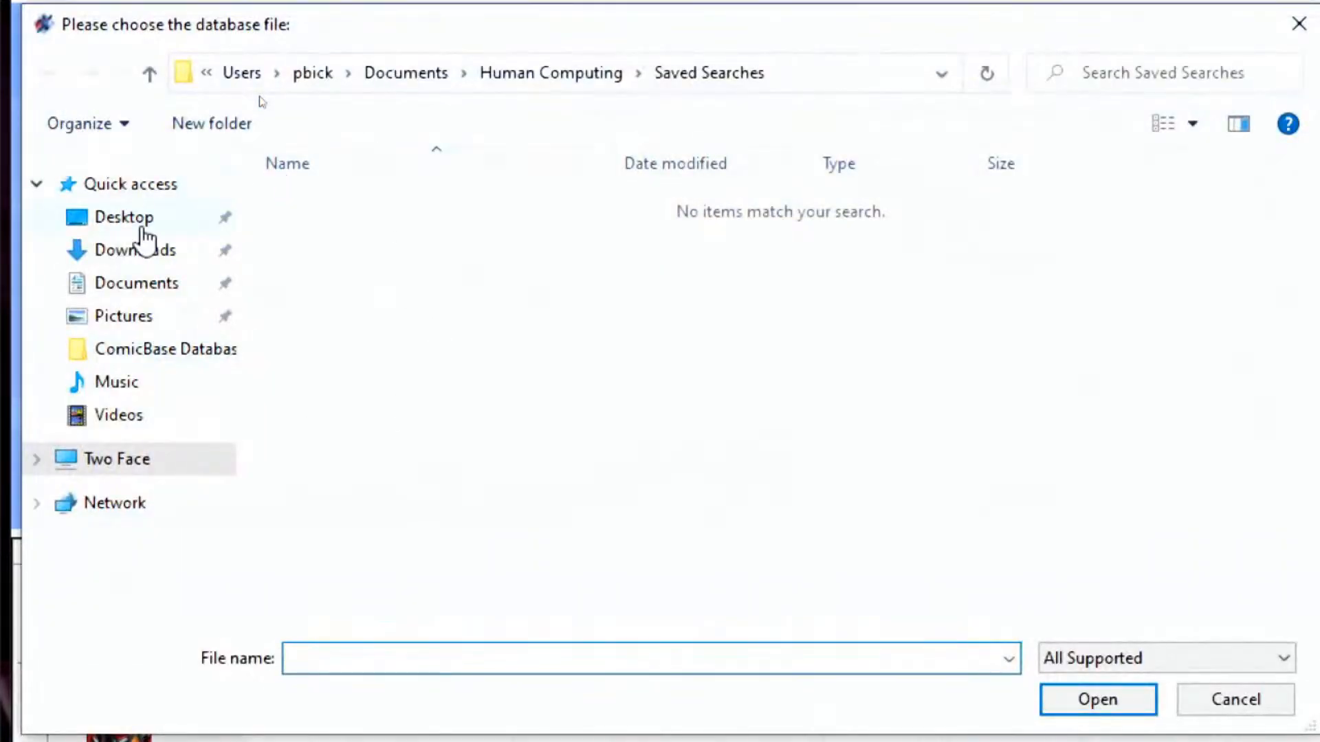
{"action": "left_click", "coordinate": [158, 219]}
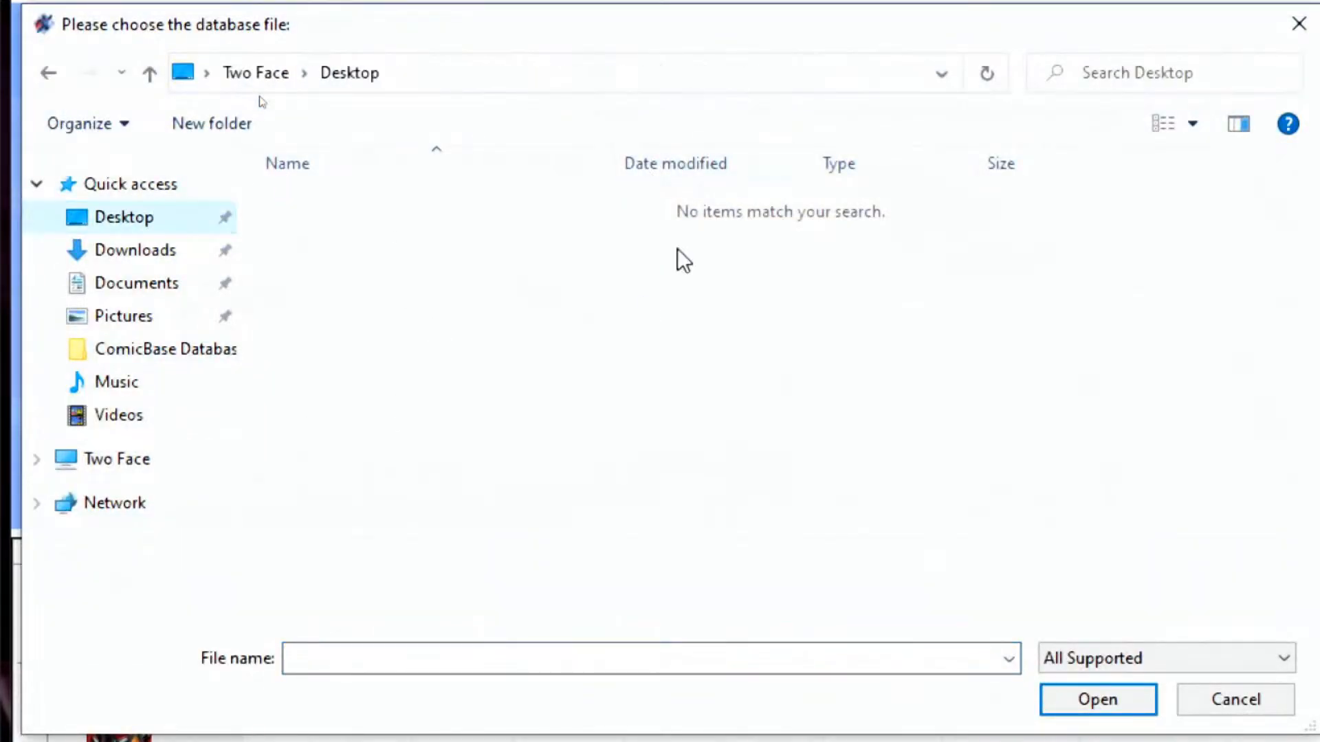
{"action": "left_click", "coordinate": [1064, 654]}
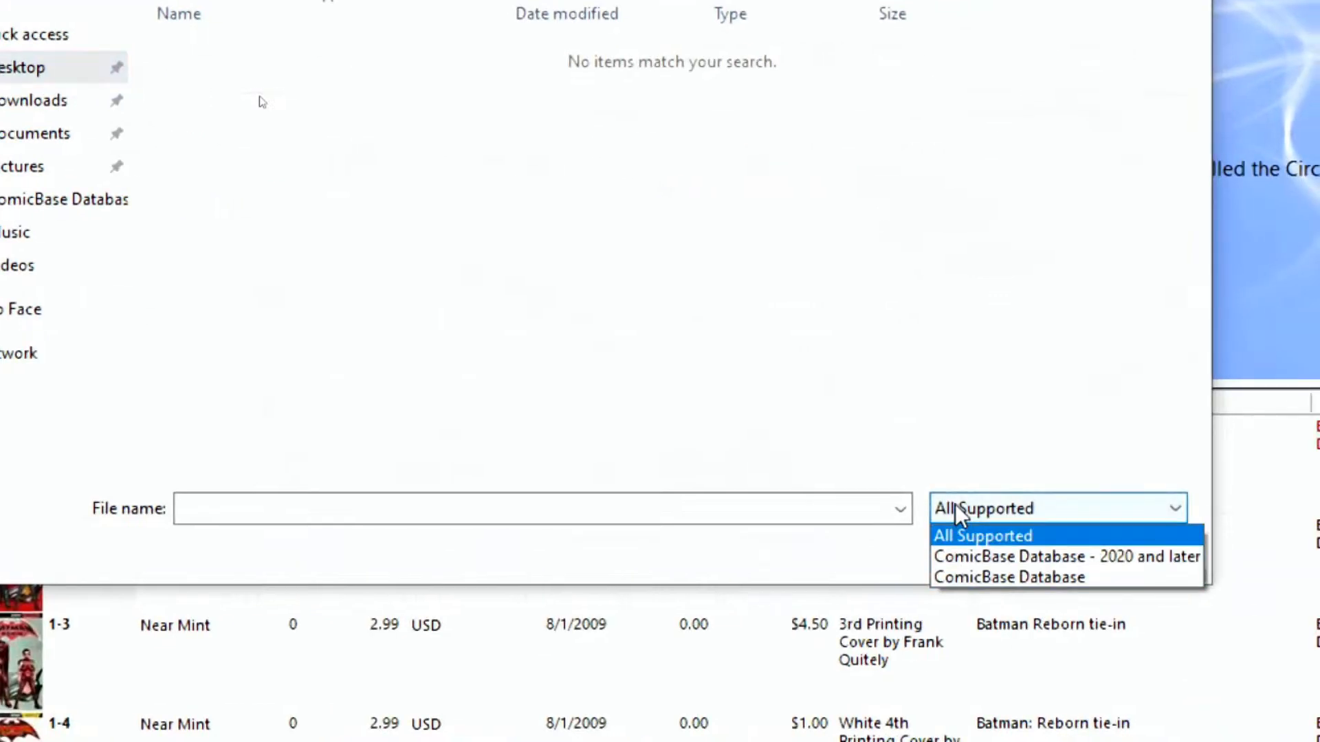
{"action": "left_click", "coordinate": [955, 508]}
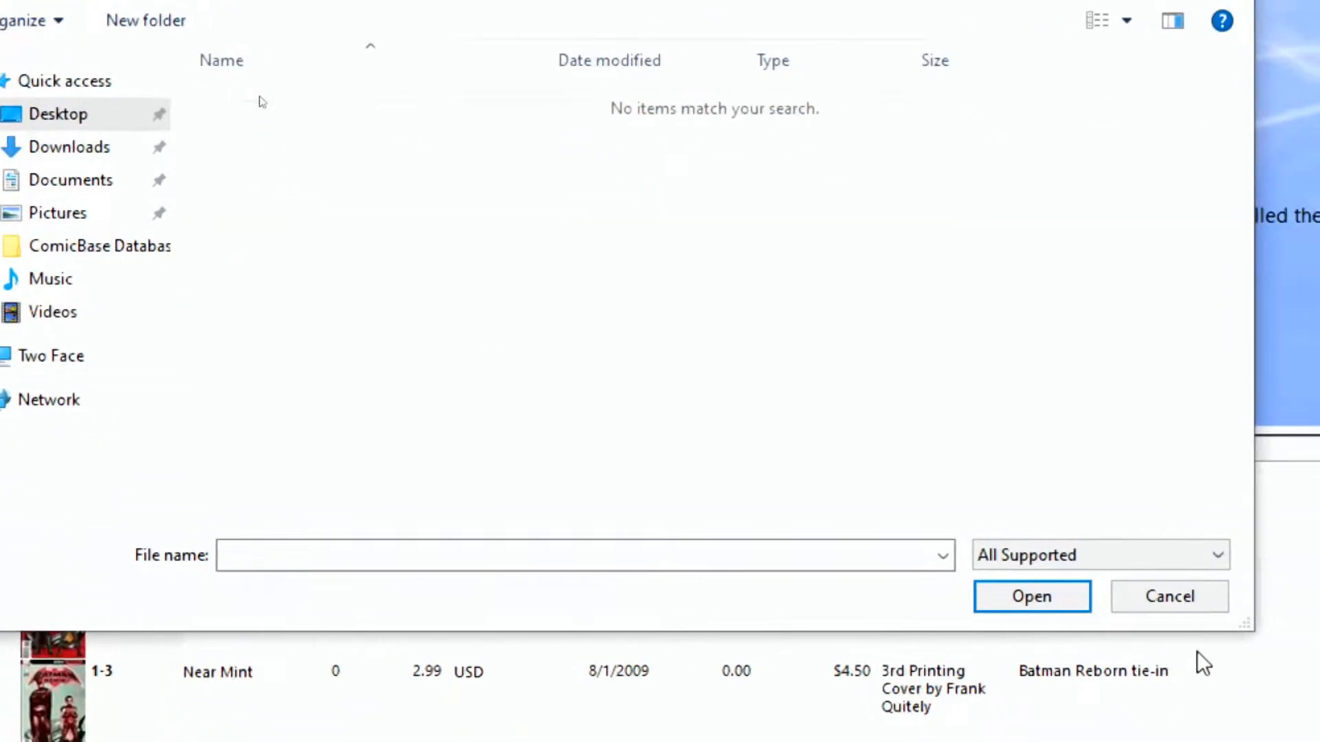
{"action": "left_click", "coordinate": [1236, 734]}
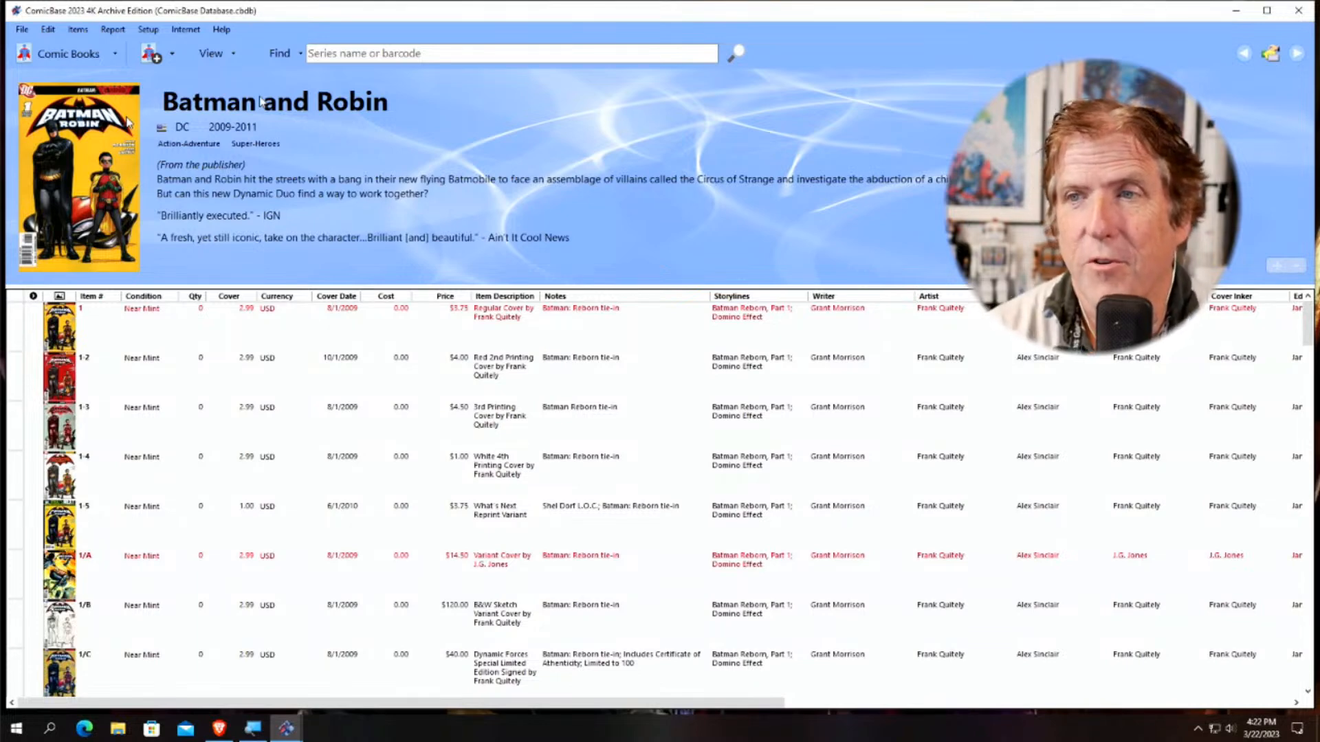
Switch back to the browser and review the cloud backups available for download
{"action": "left_click", "coordinate": [216, 729]}
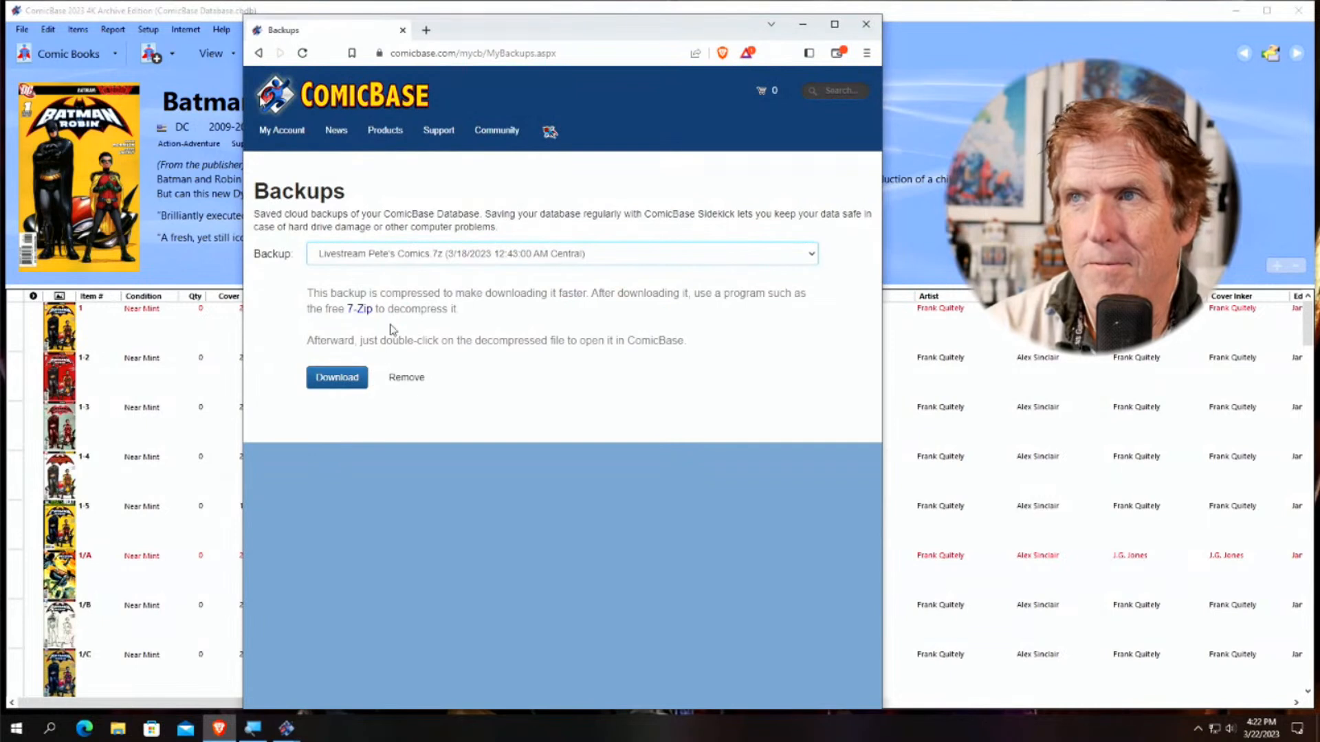
{"action": "left_click", "coordinate": [428, 256]}
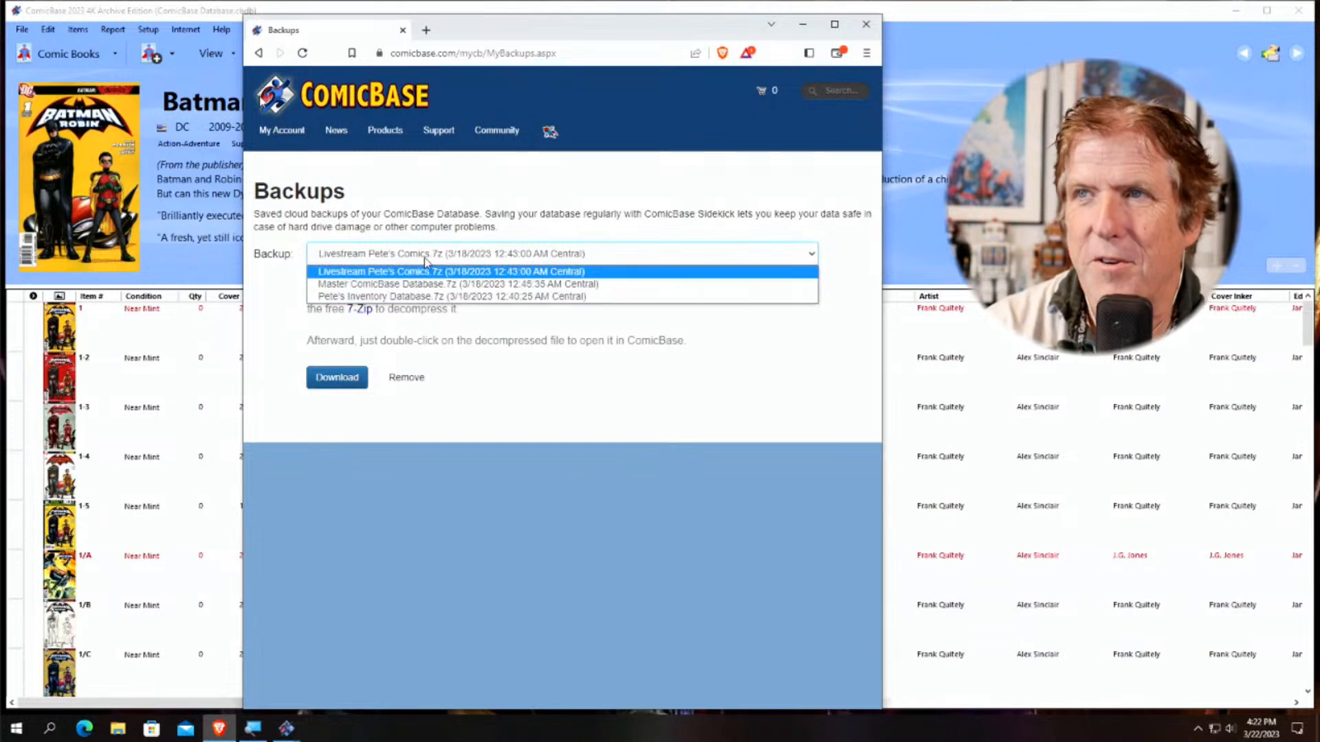
{"action": "left_click", "coordinate": [424, 259]}
{"action": "left_click", "coordinate": [562, 544]}
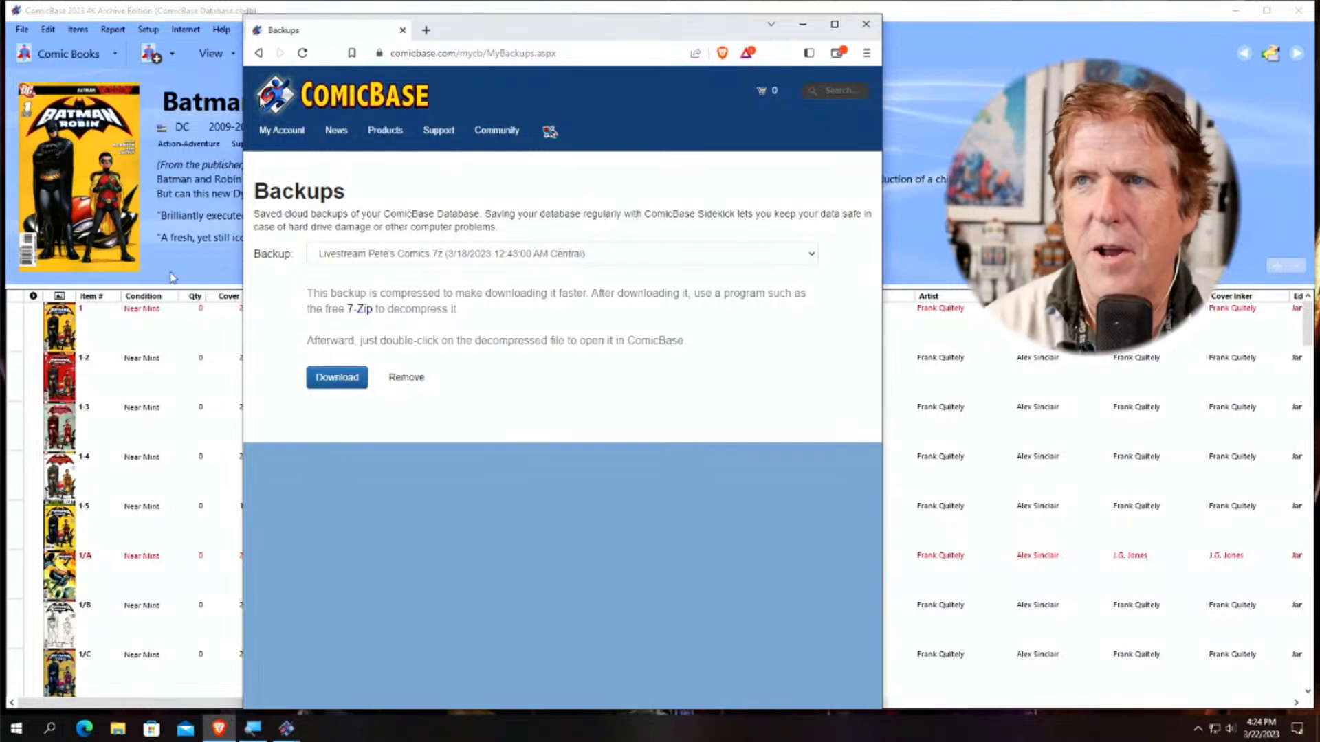
Return to ComicBase and set up a database copy named ComicBase Database on the Desktop, cancelling before saving
{"action": "left_click", "coordinate": [197, 271]}
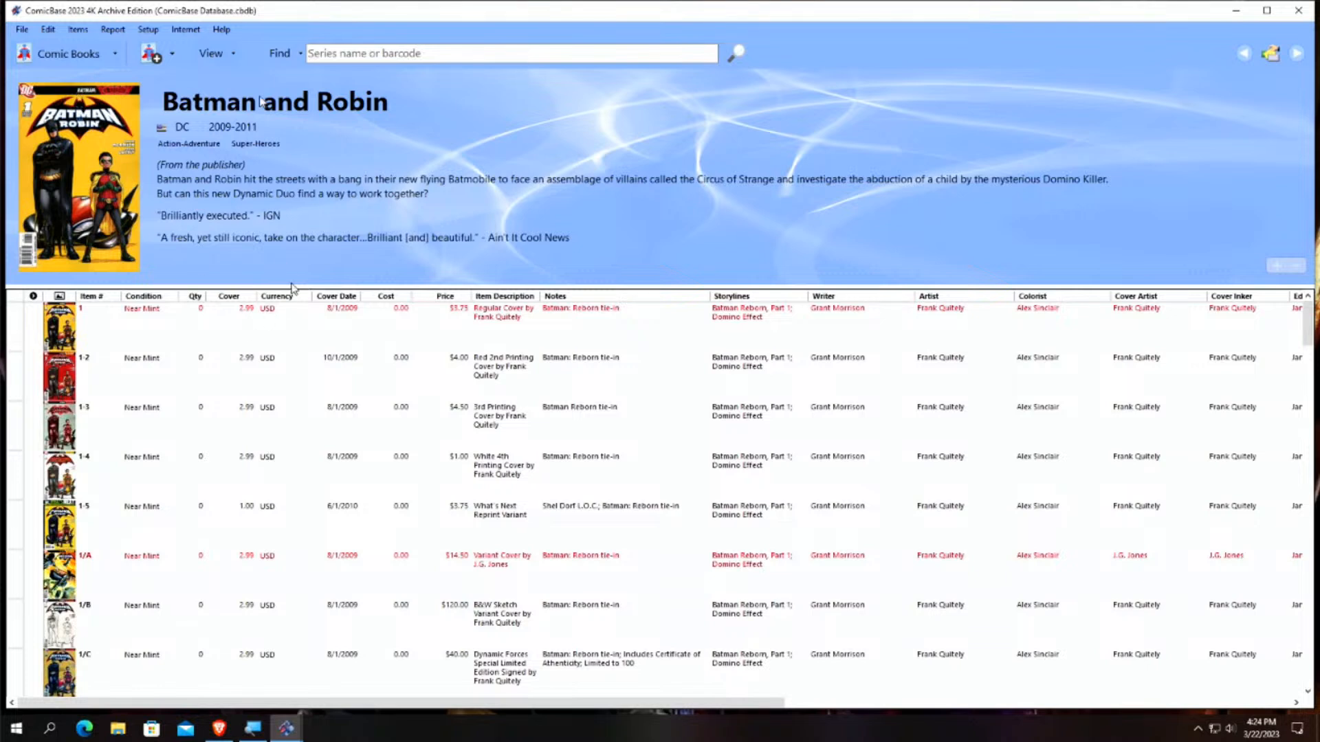
{"action": "left_click", "coordinate": [23, 30]}
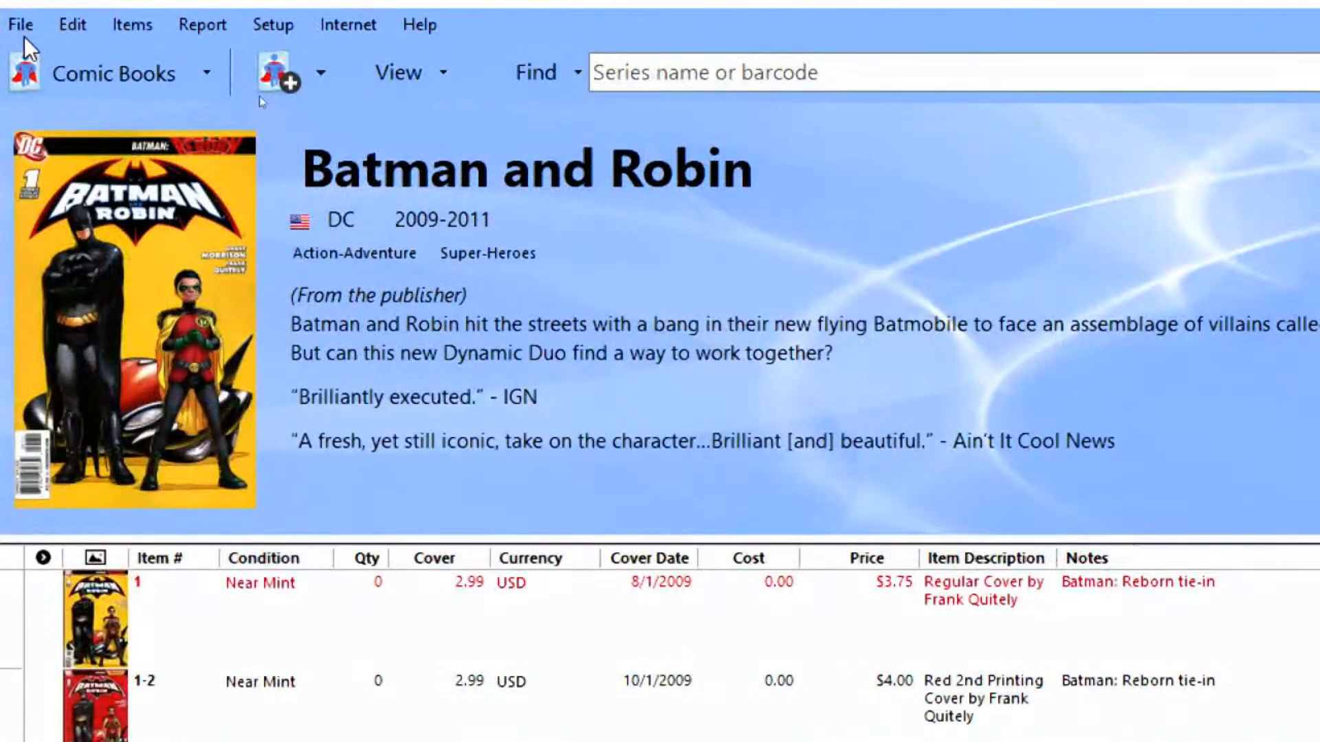
{"action": "left_click", "coordinate": [23, 35]}
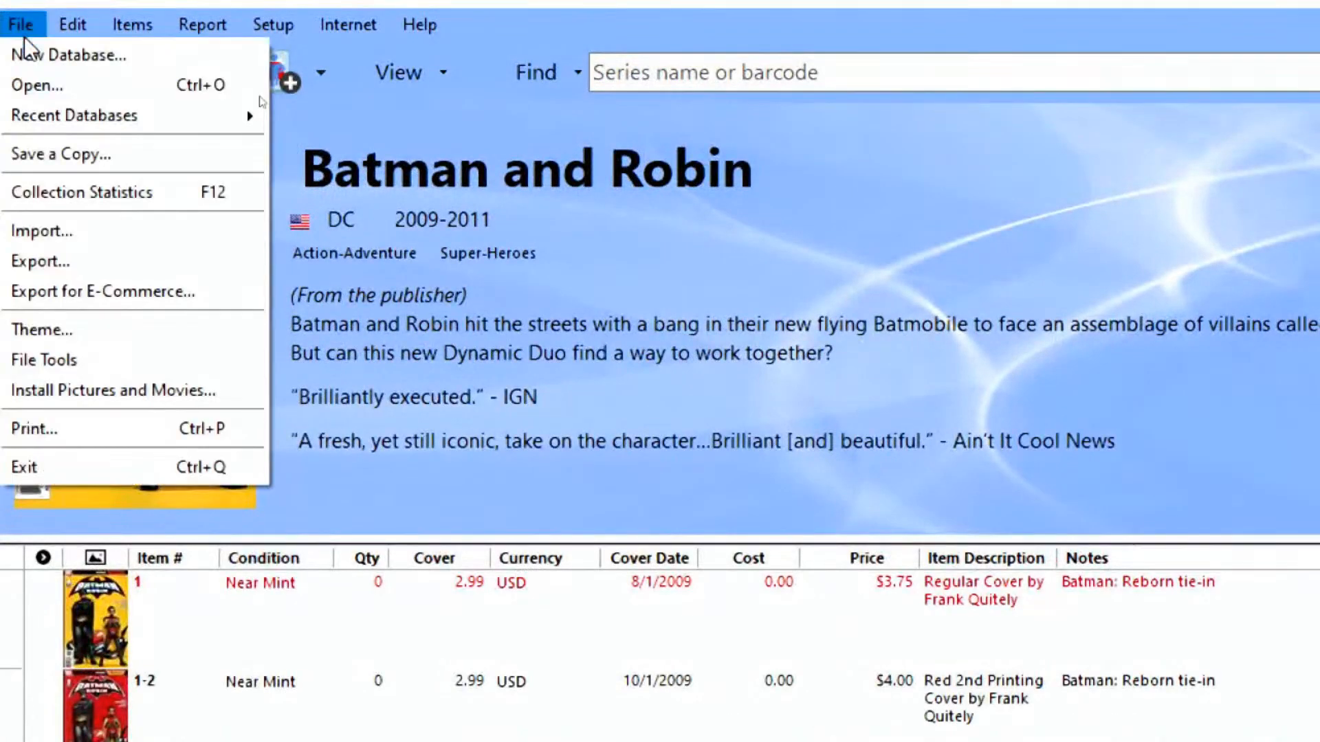
{"action": "left_click", "coordinate": [68, 156]}
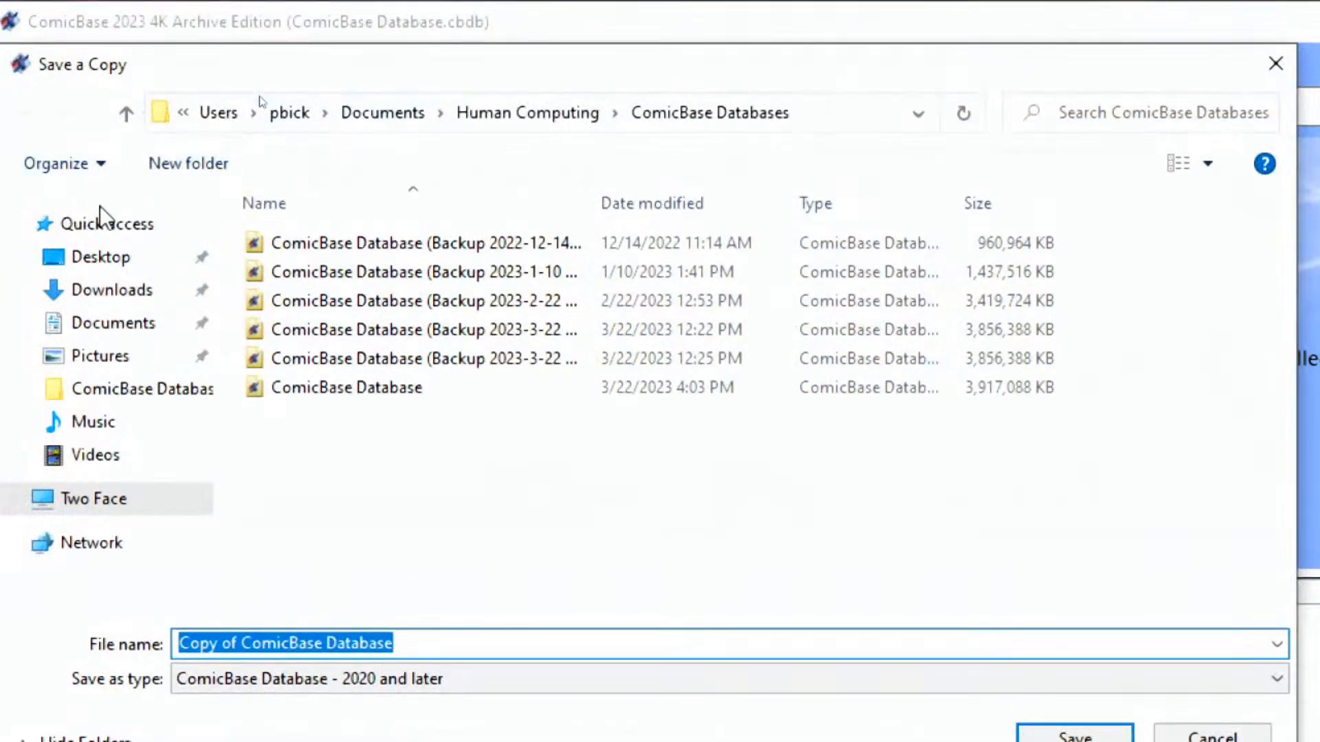
{"action": "left_click", "coordinate": [130, 260]}
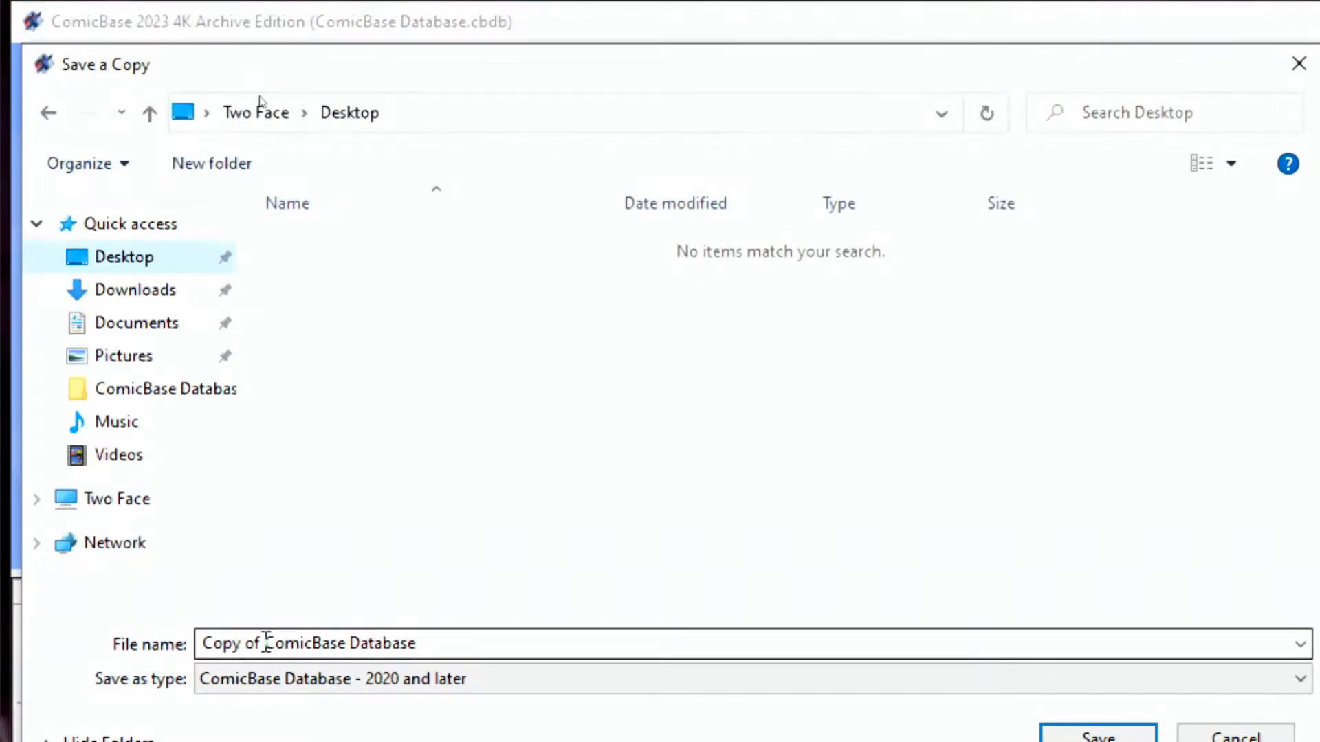
{"action": "left_click", "coordinate": [270, 643]}
{"action": "left_click", "coordinate": [266, 643]}
{"action": "left_click_drag", "start_coordinate": [266, 643], "coordinate": [4, 633]}
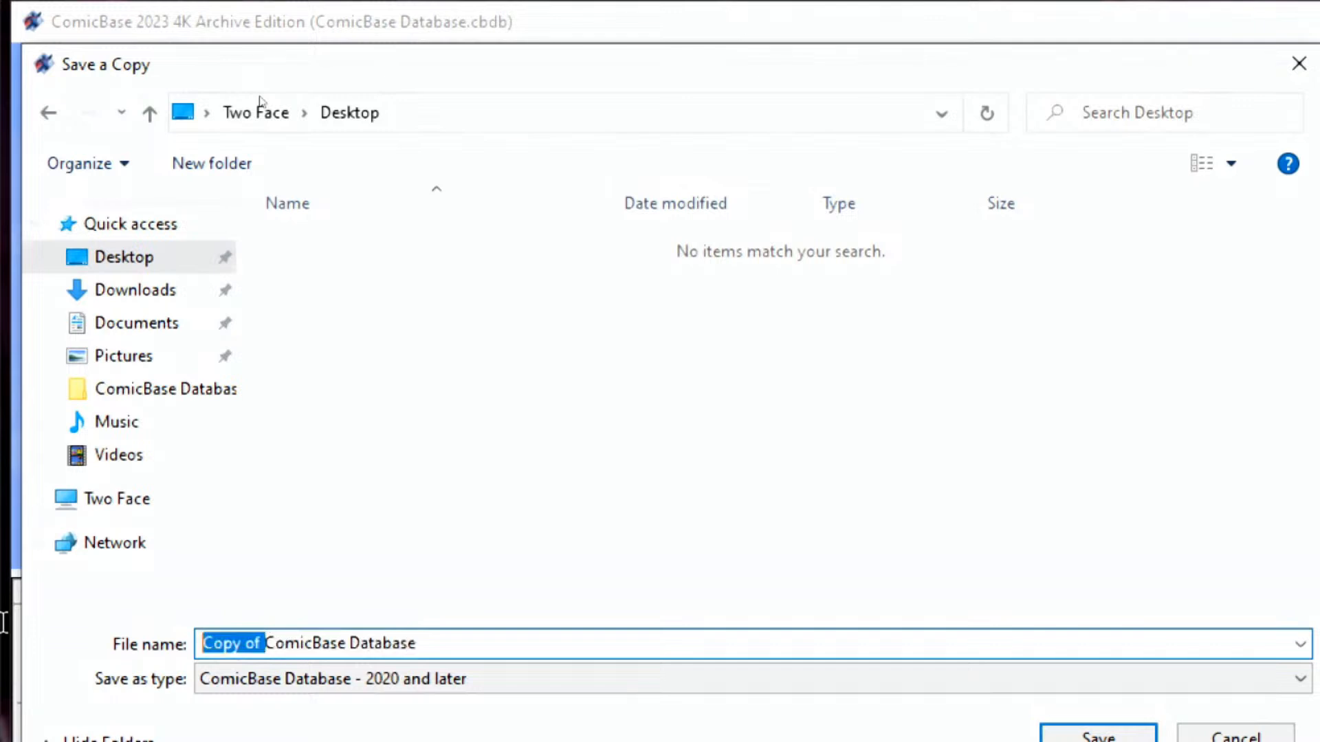
{"action": "key", "text": "BackSpace"}
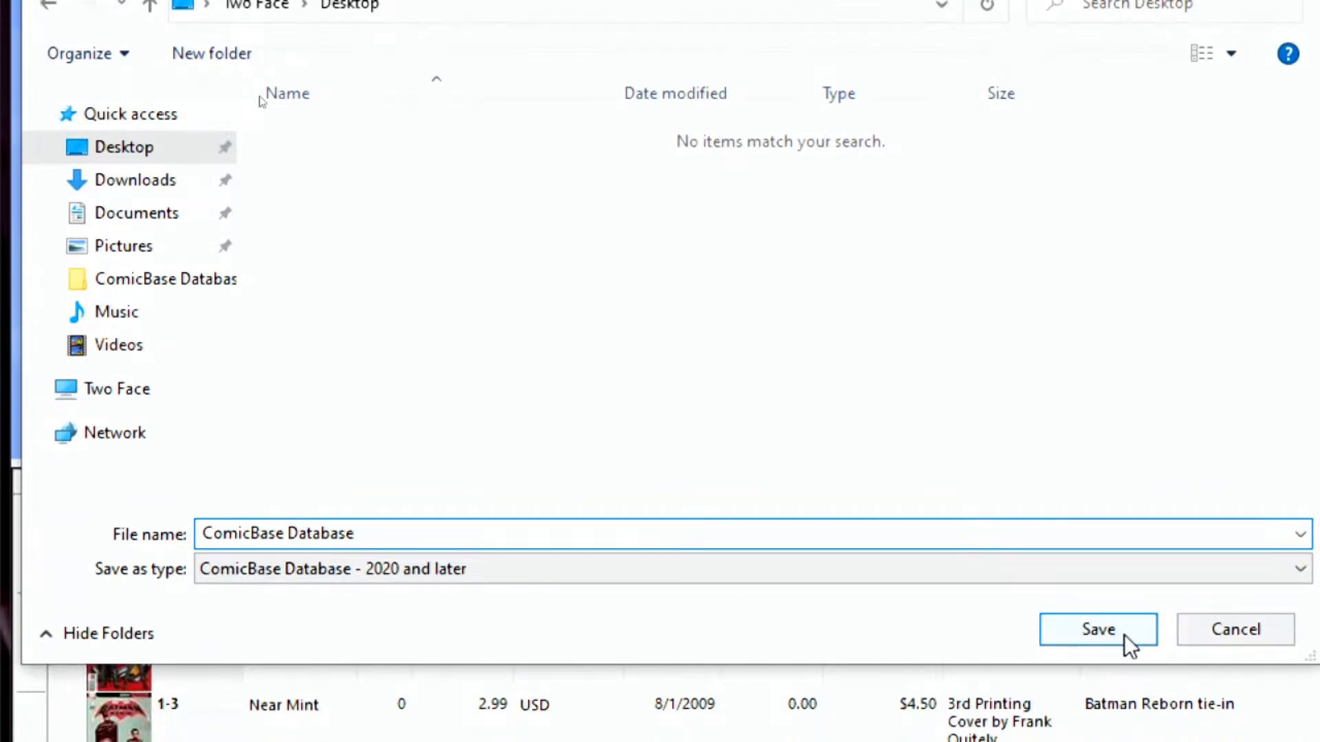
{"action": "left_click", "coordinate": [1195, 633]}
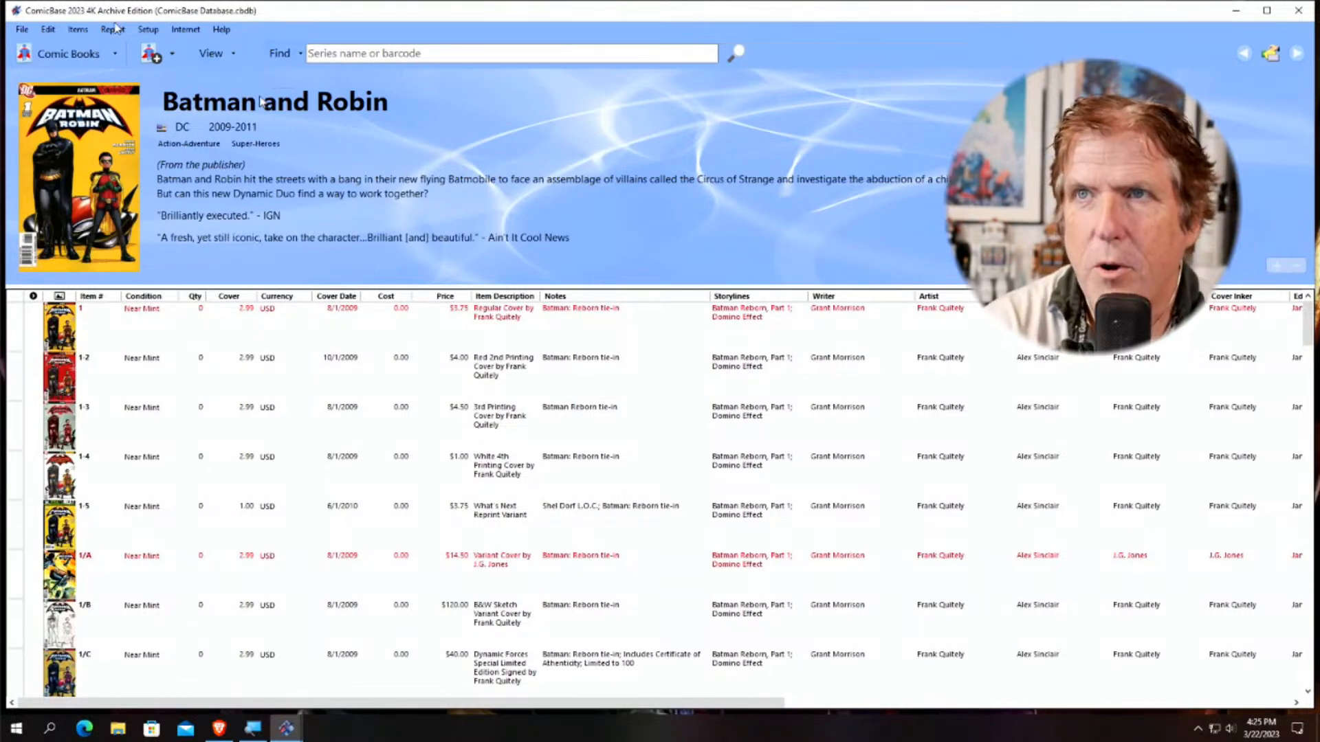
{"action": "left_click", "coordinate": [22, 30]}
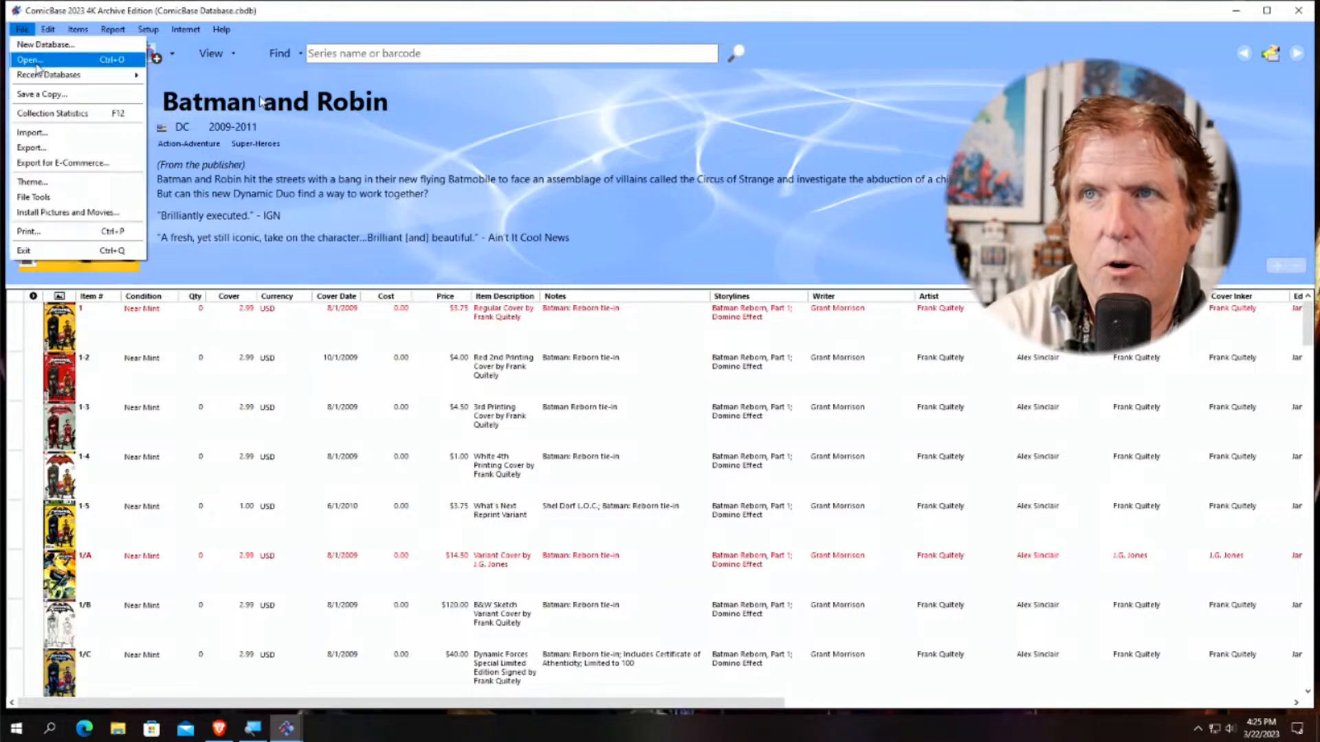
{"action": "left_click", "coordinate": [37, 62]}
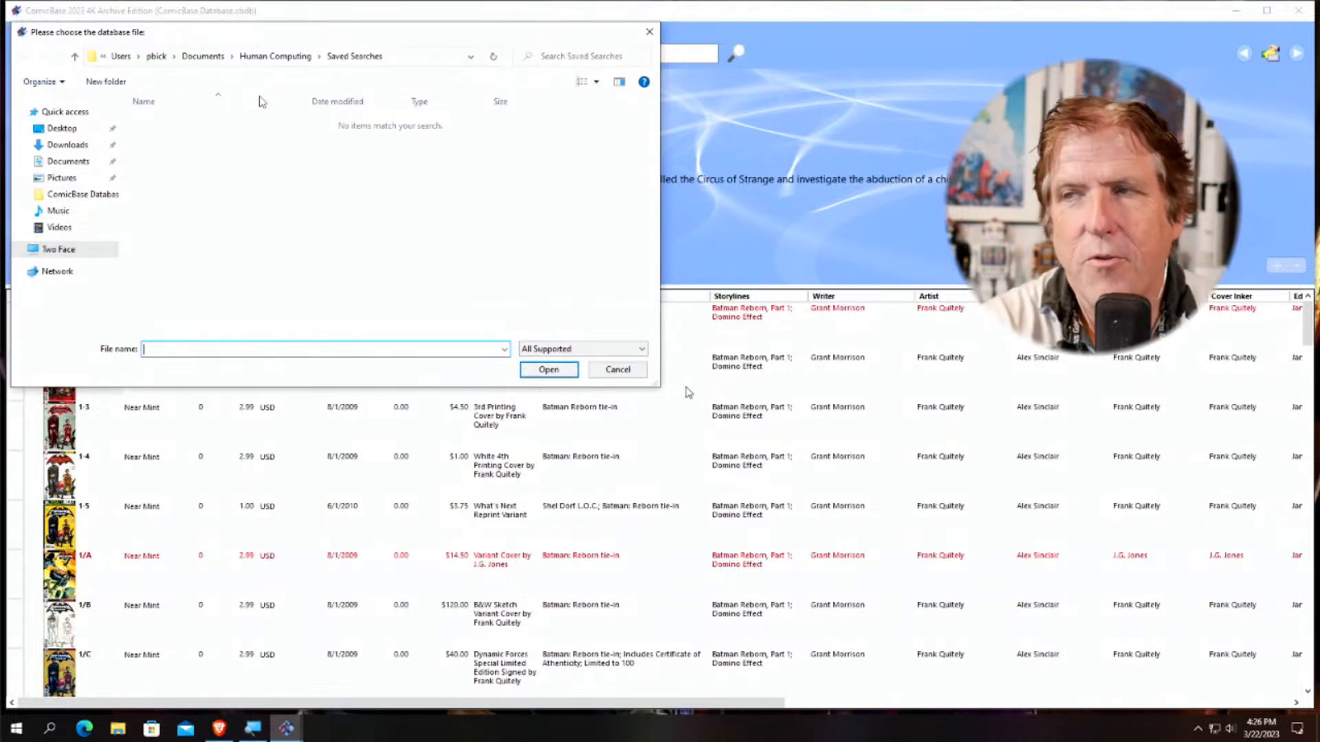
{"action": "left_click", "coordinate": [618, 370]}
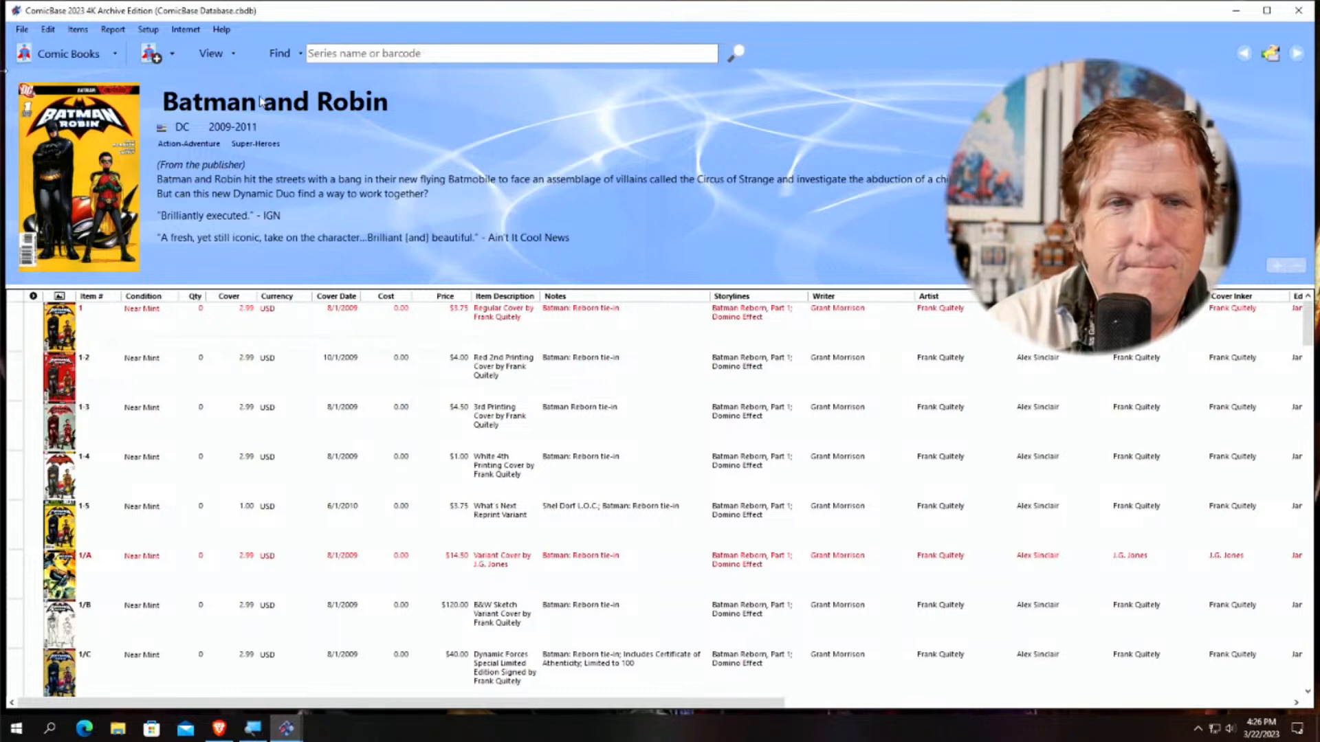
Start saving a copy of the database and reveal the full path of the ComicBase Databases folder
{"action": "left_click", "coordinate": [23, 30]}
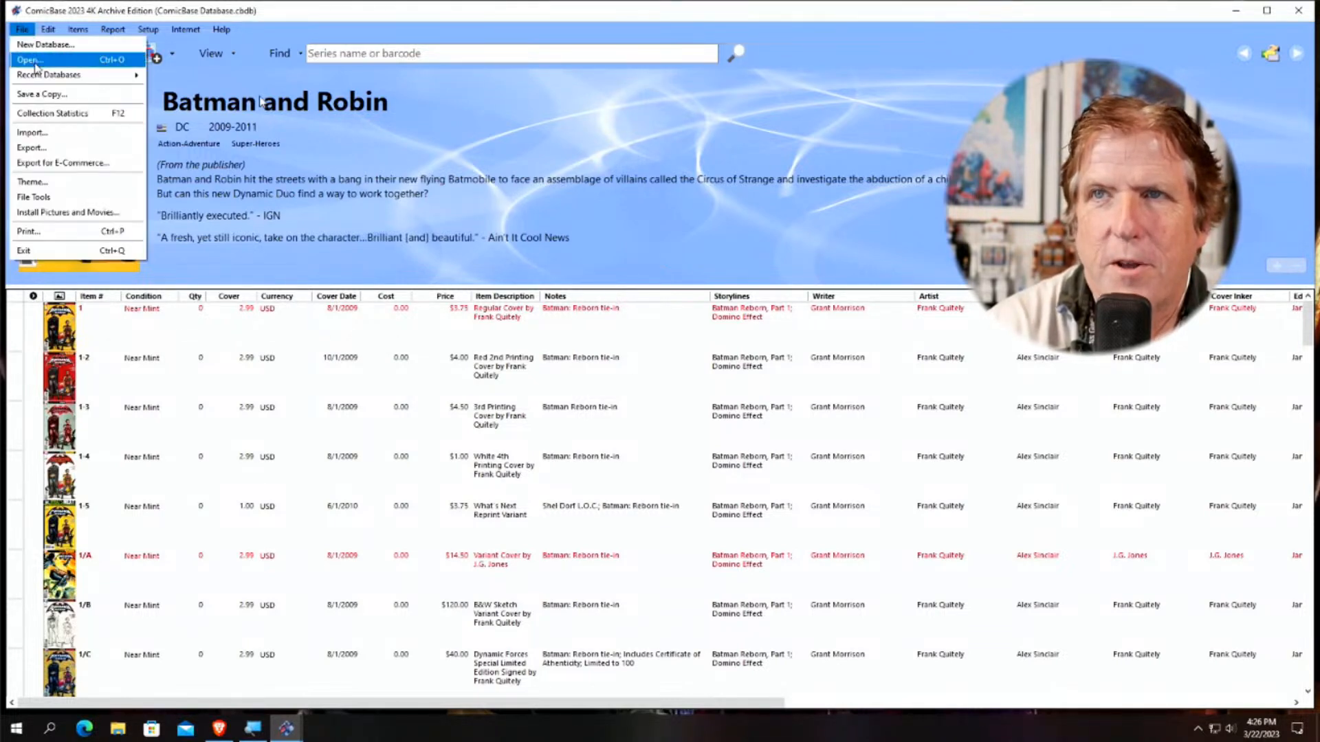
{"action": "left_click", "coordinate": [38, 95]}
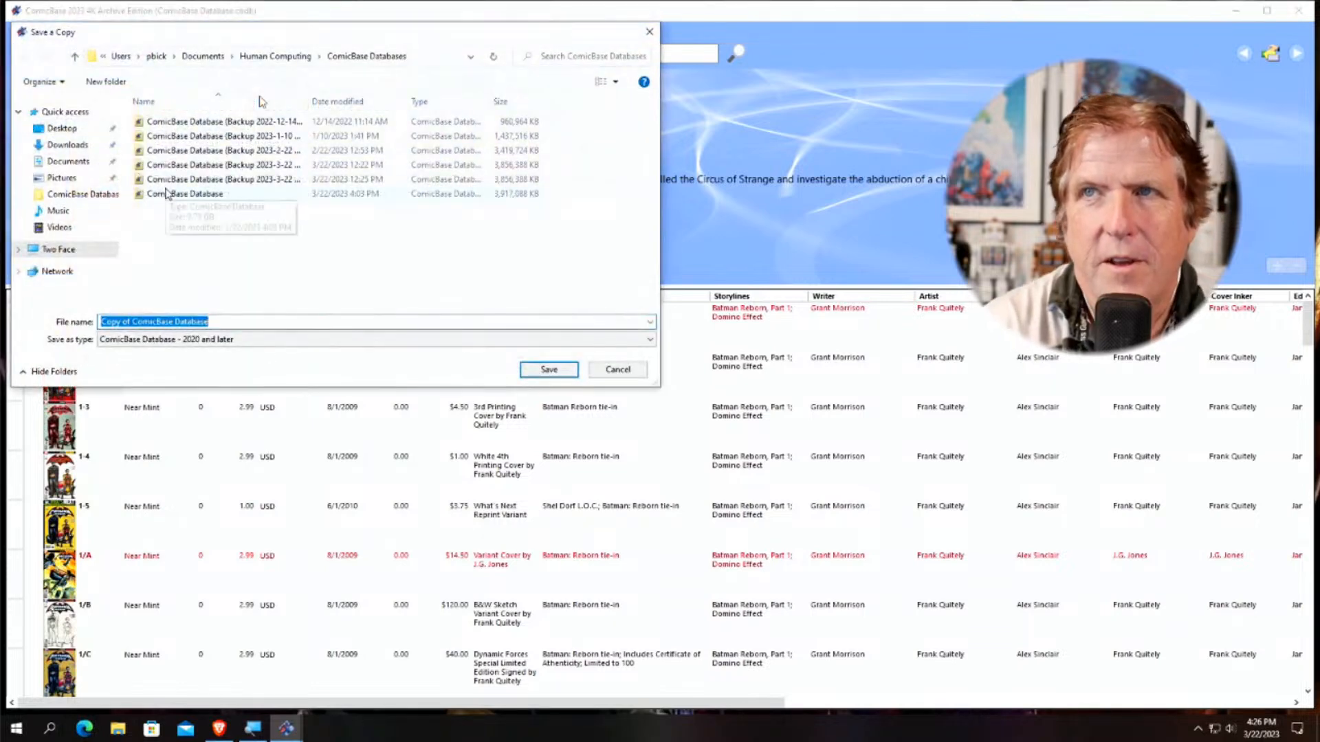
{"action": "left_click", "coordinate": [439, 61]}
{"action": "left_click", "coordinate": [216, 60]}
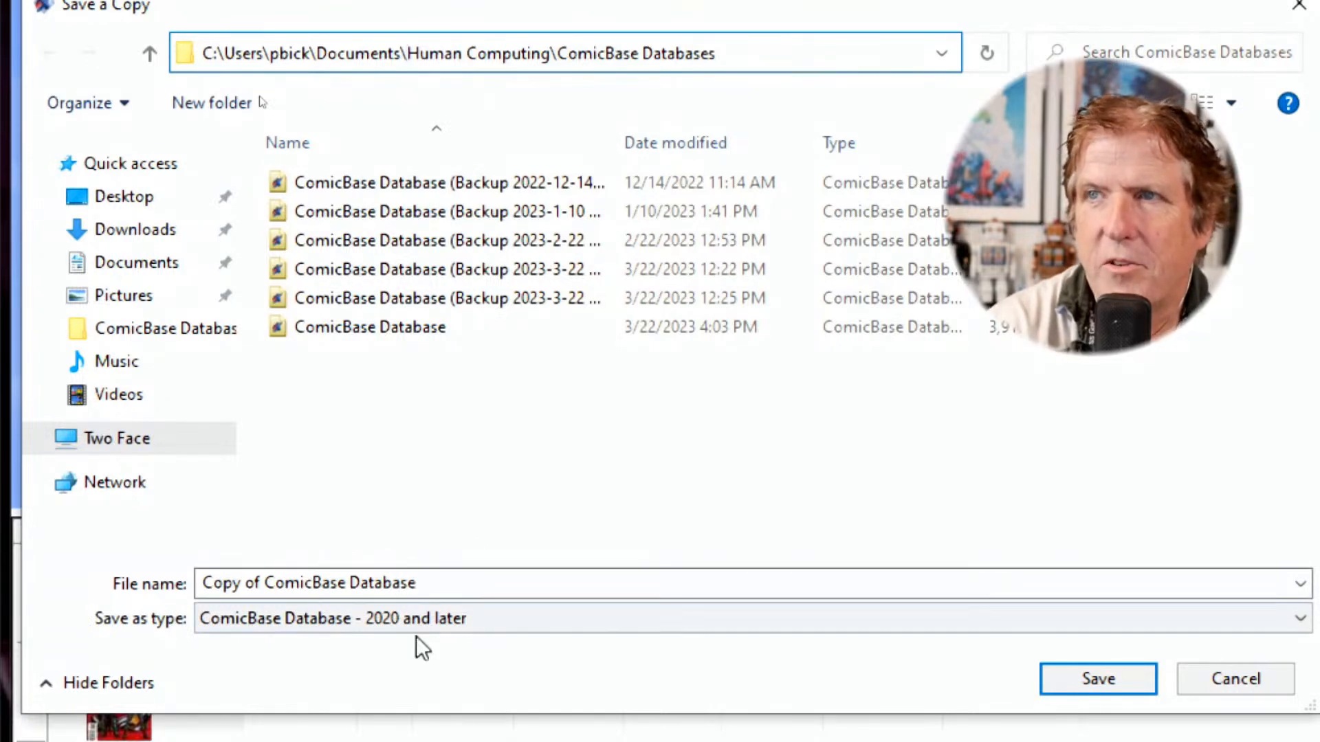
Change the copy's file name to ComicBase Database by removing the prefix, and cancel without saving
{"action": "left_click", "coordinate": [265, 583]}
{"action": "left_click", "coordinate": [266, 583]}
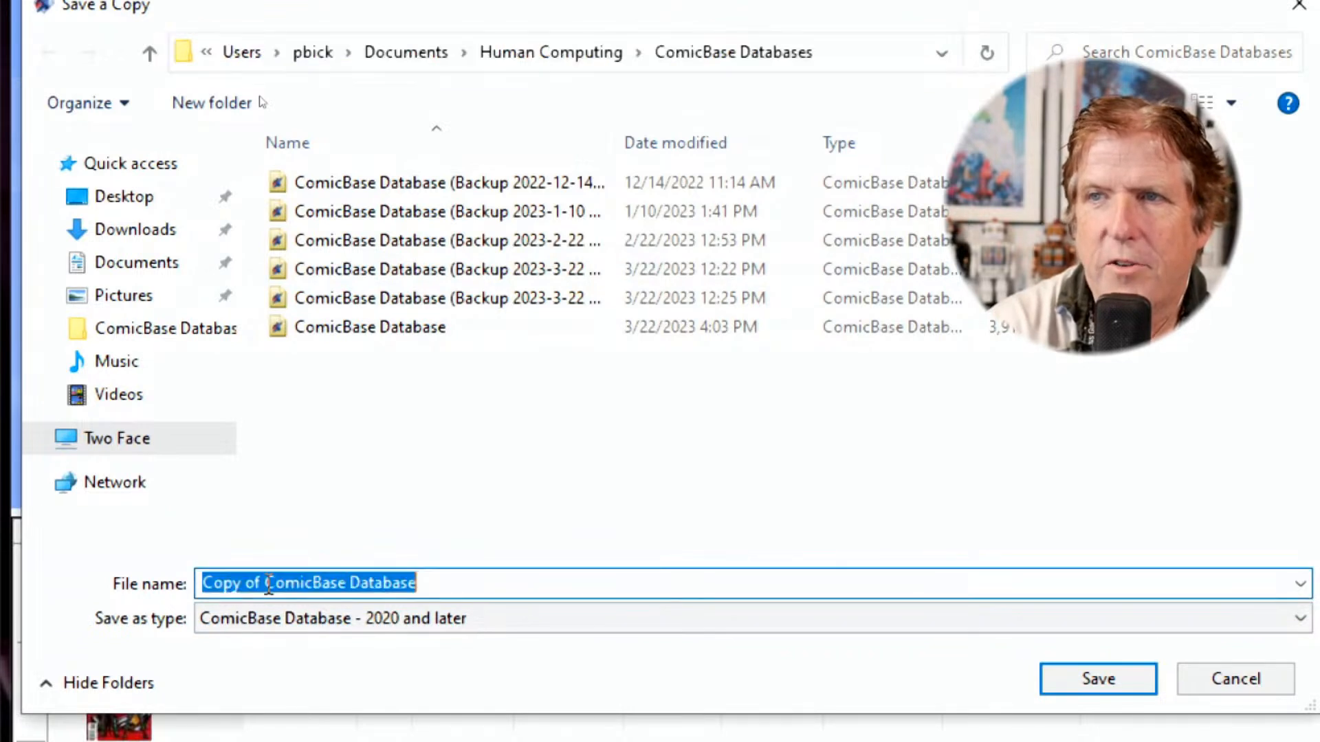
{"action": "left_click_drag", "start_coordinate": [265, 583], "coordinate": [63, 585]}
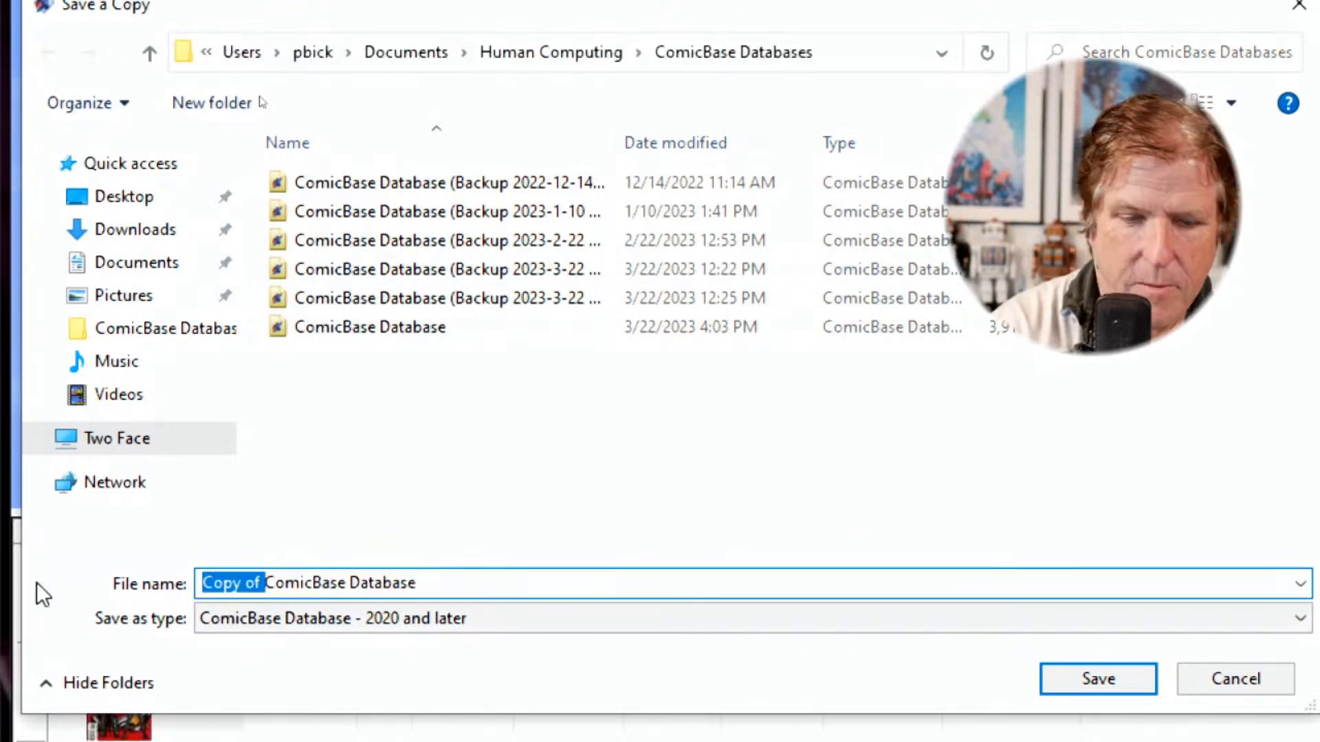
{"action": "key", "text": "BackSpace"}
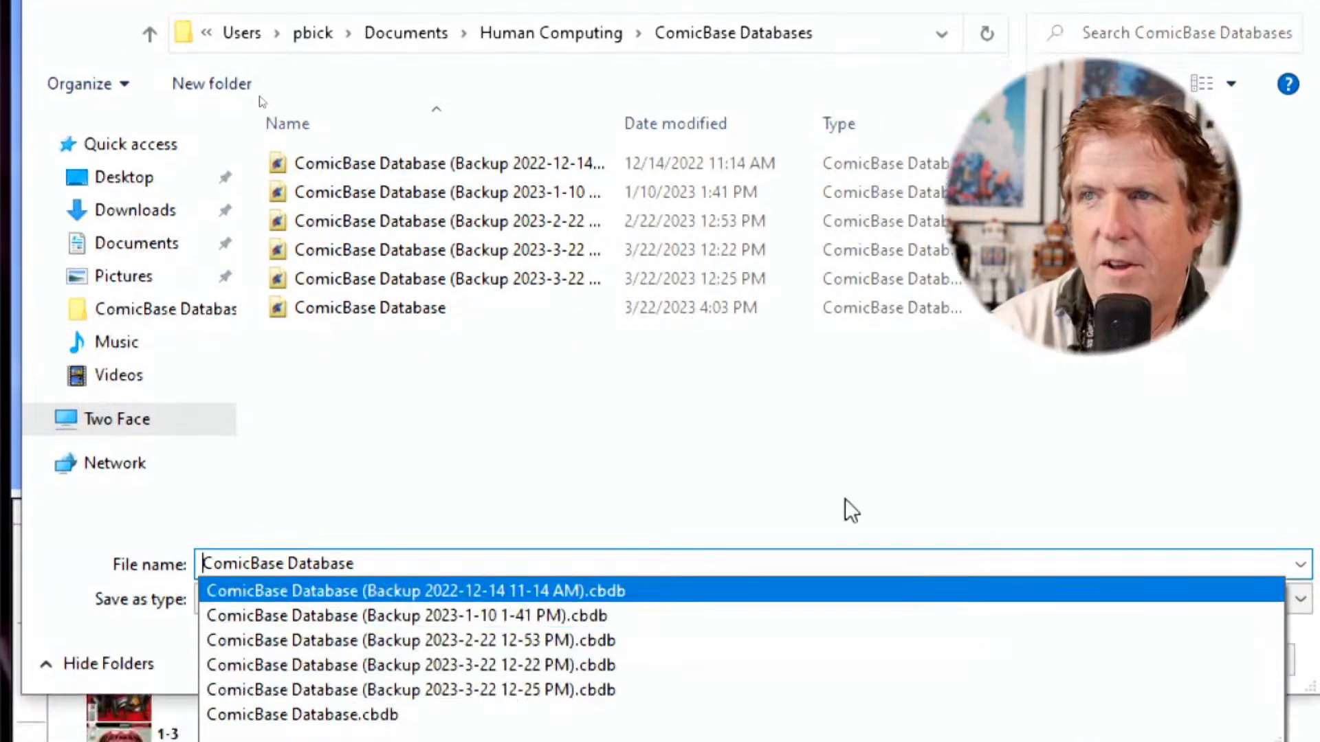
{"action": "left_click", "coordinate": [697, 397]}
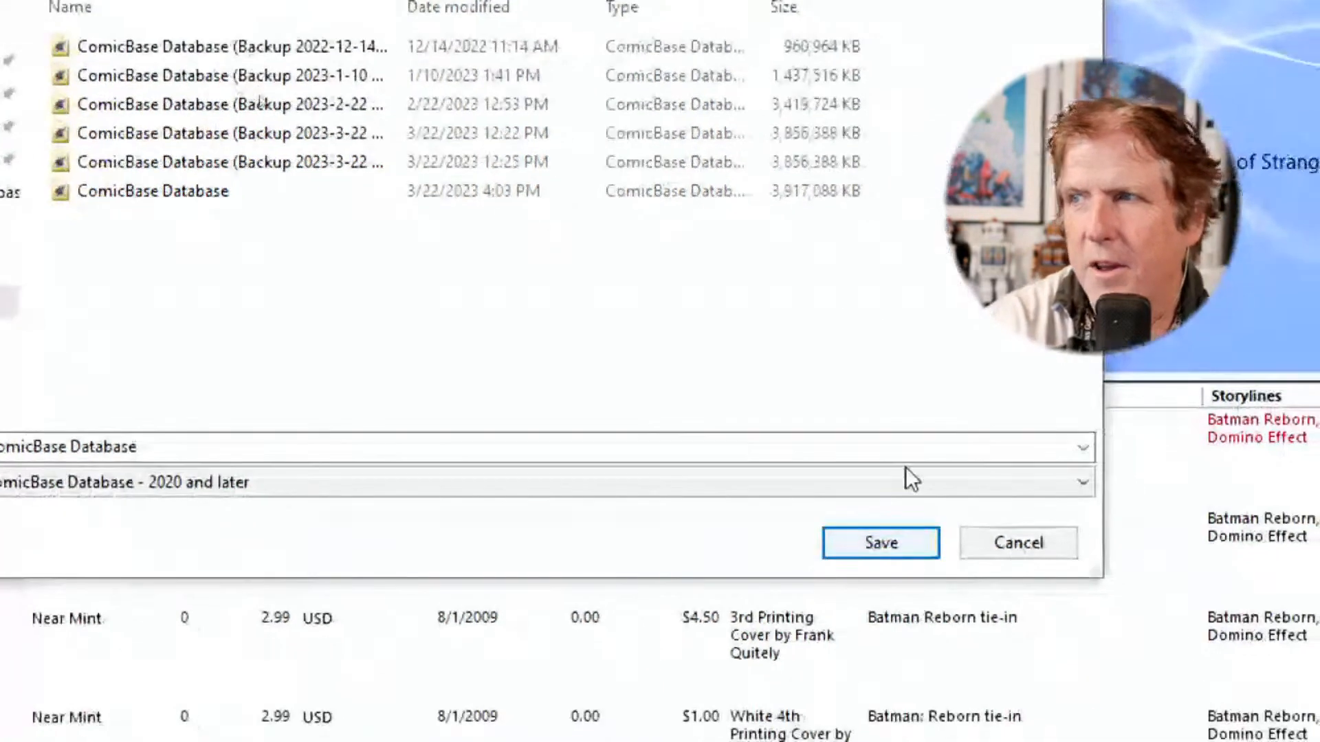
{"action": "left_click", "coordinate": [1013, 550]}
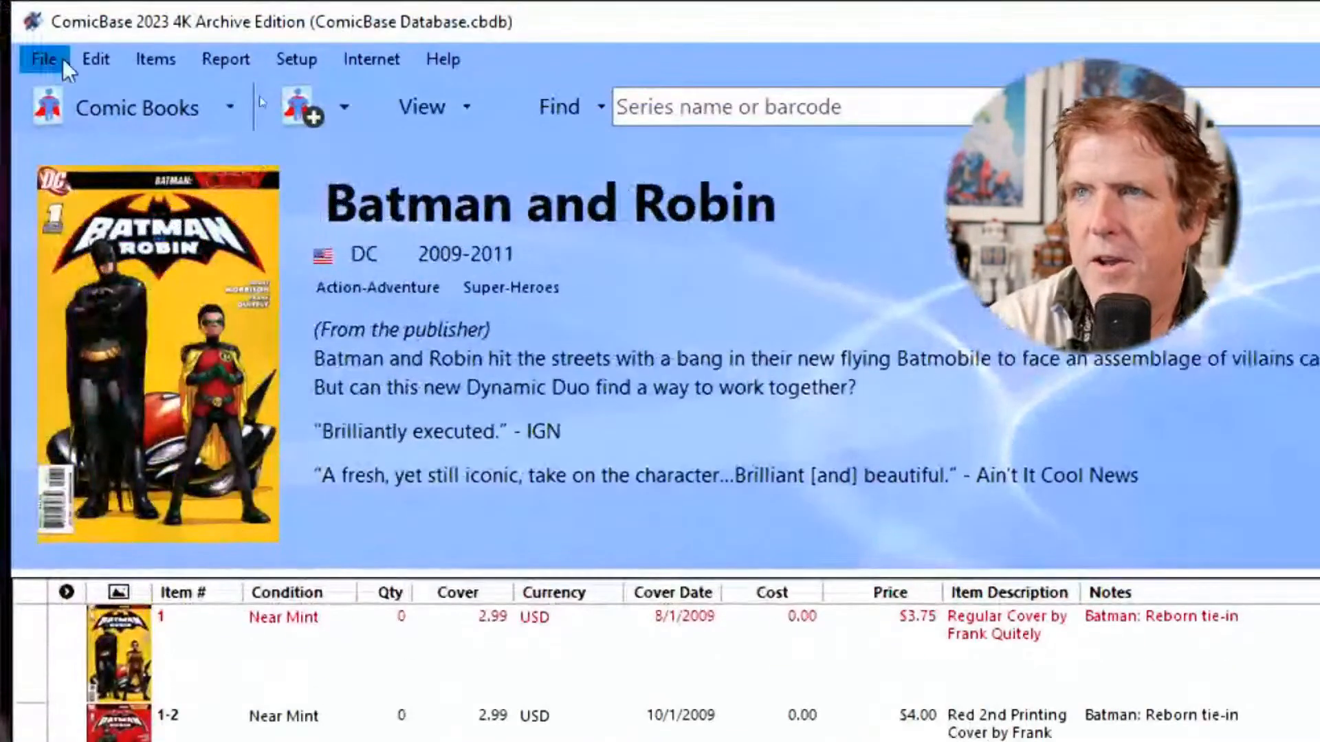
{"action": "left_click", "coordinate": [48, 58]}
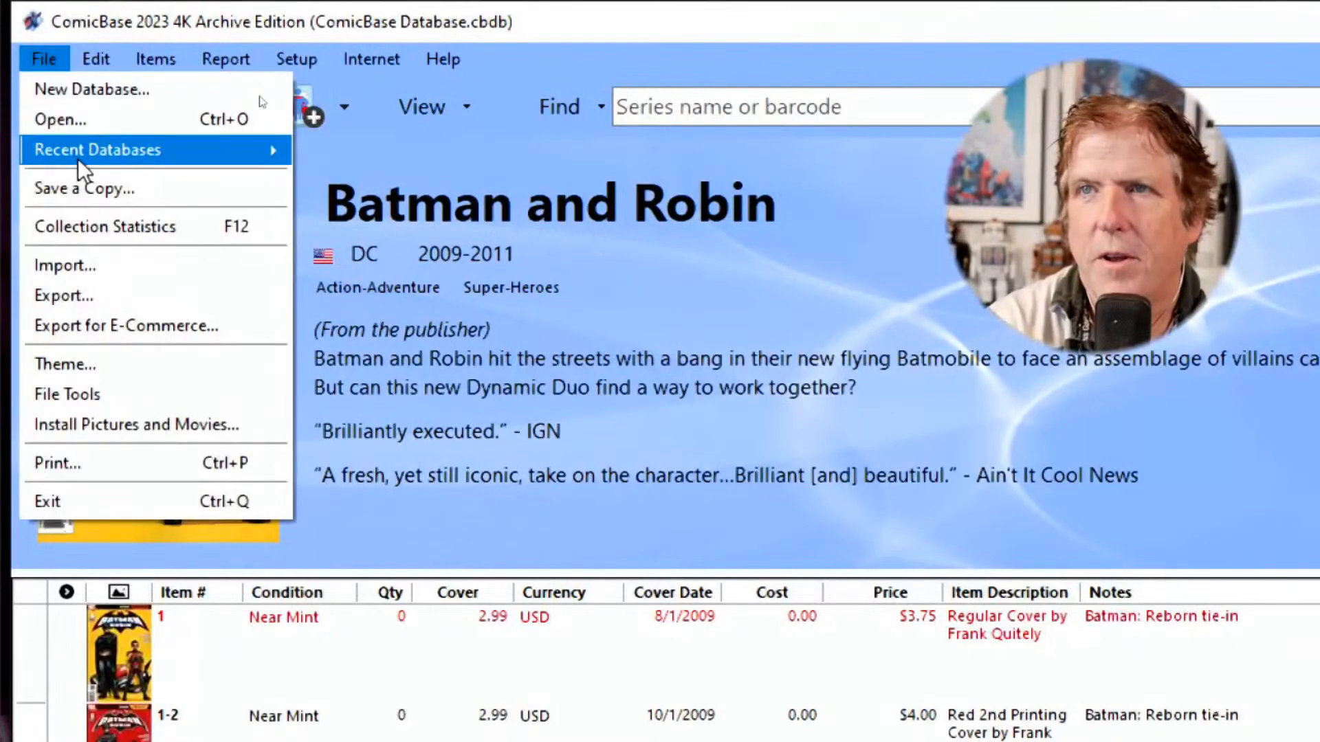
{"action": "mouse_move", "coordinate": [77, 157]}
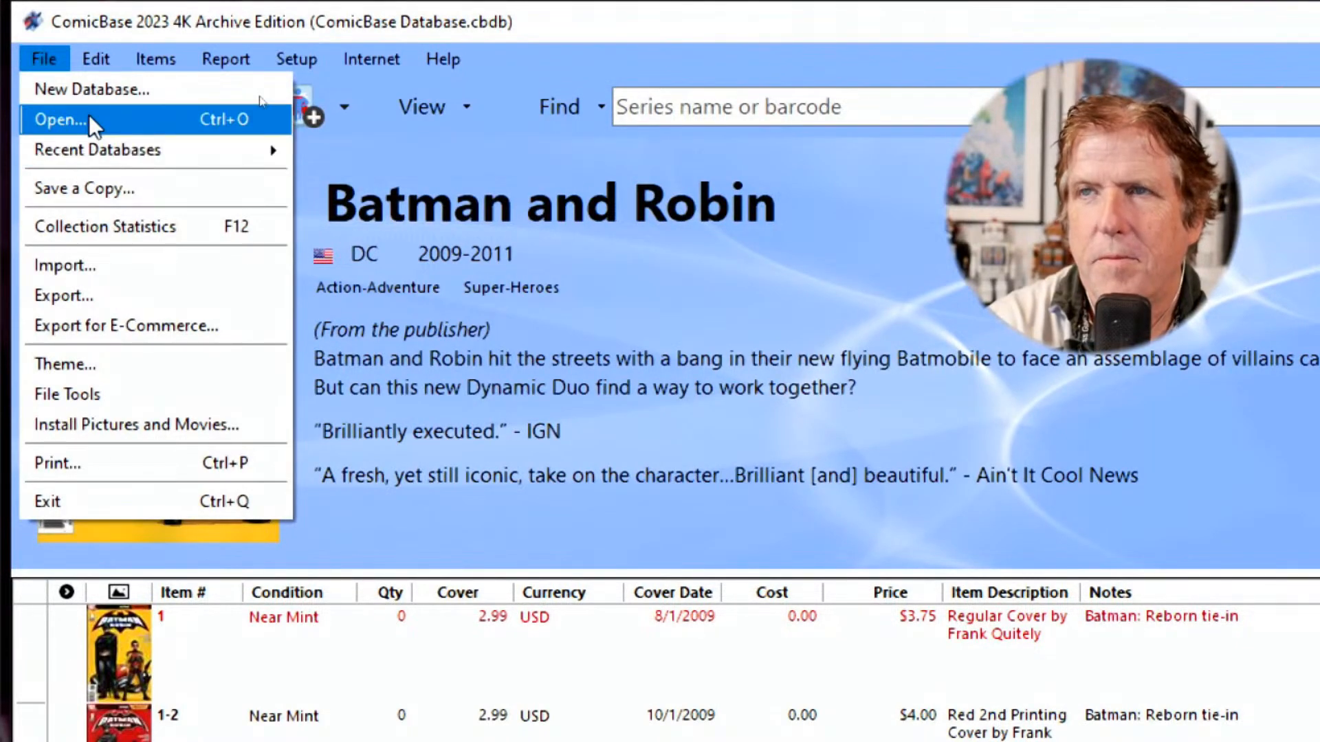
{"action": "left_click", "coordinate": [533, 156]}
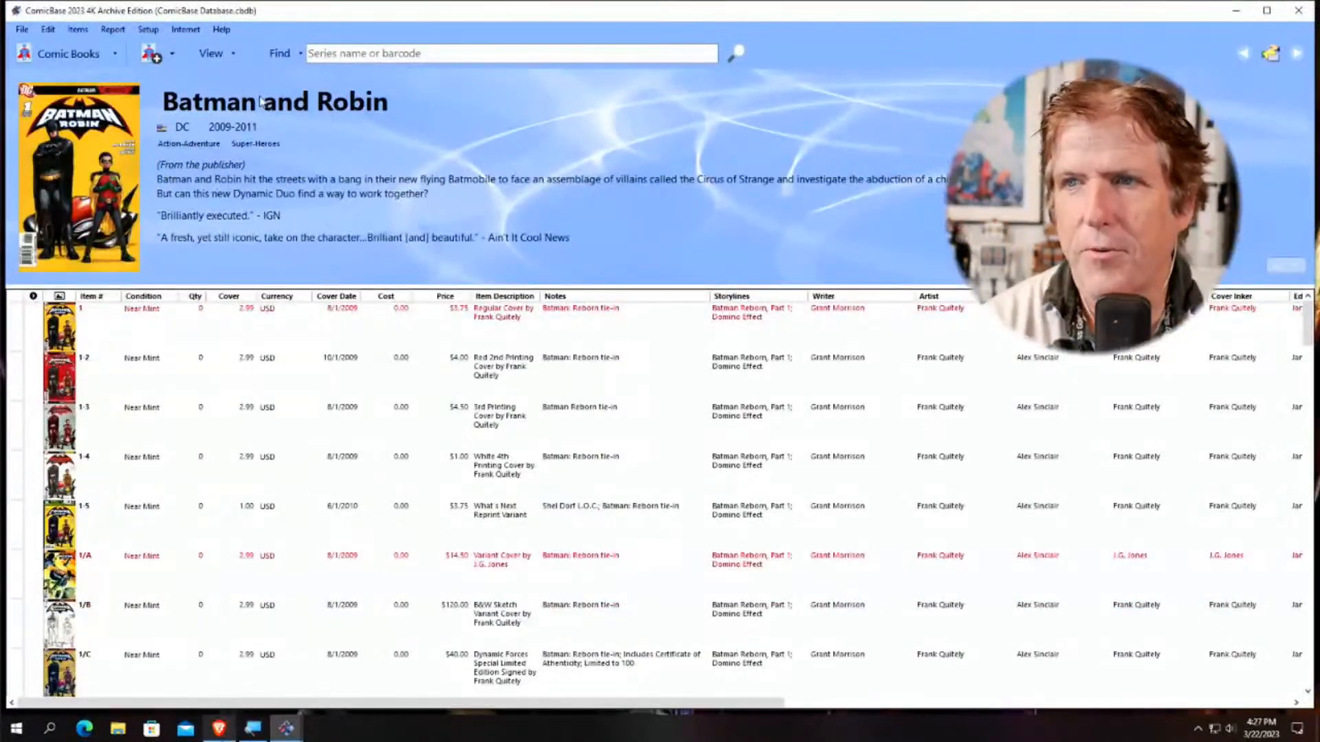
Switch to the browser and open the support tips article on moving ComicBase to a new computer
{"action": "left_click", "coordinate": [219, 729]}
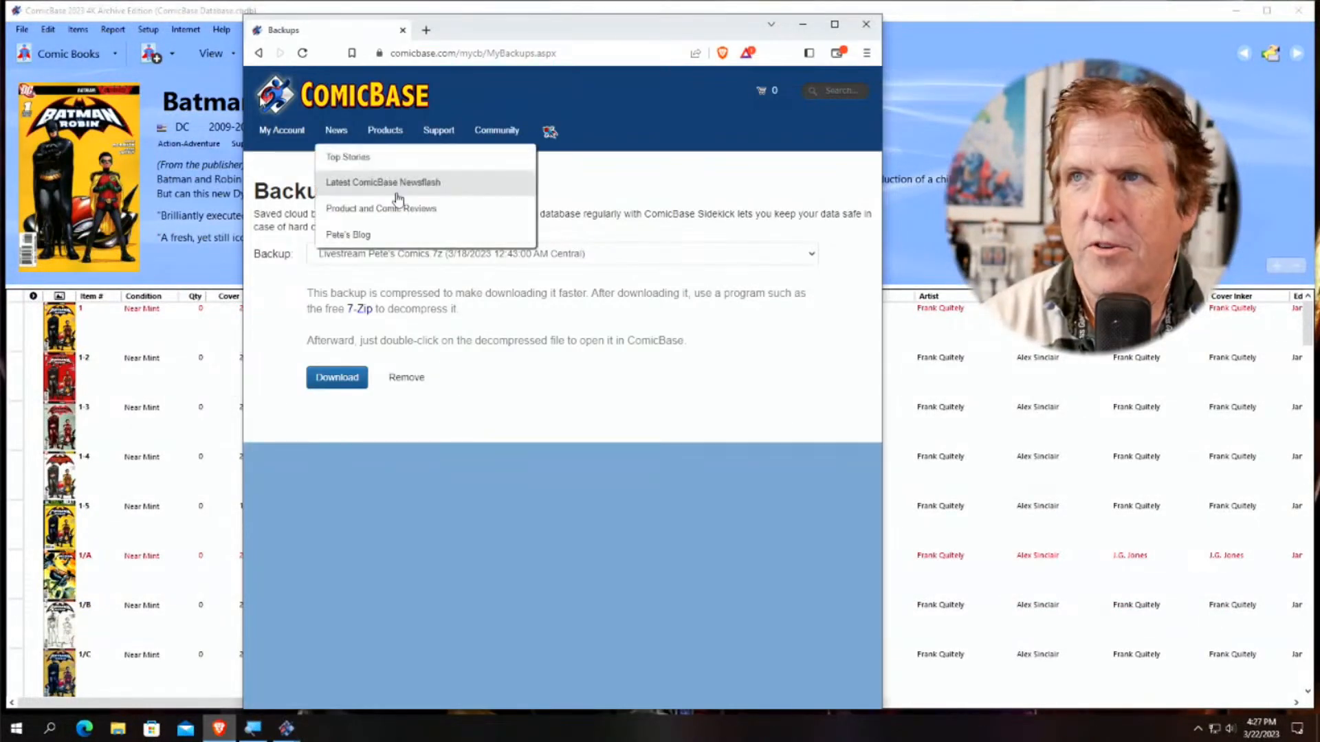
{"action": "mouse_move", "coordinate": [438, 138]}
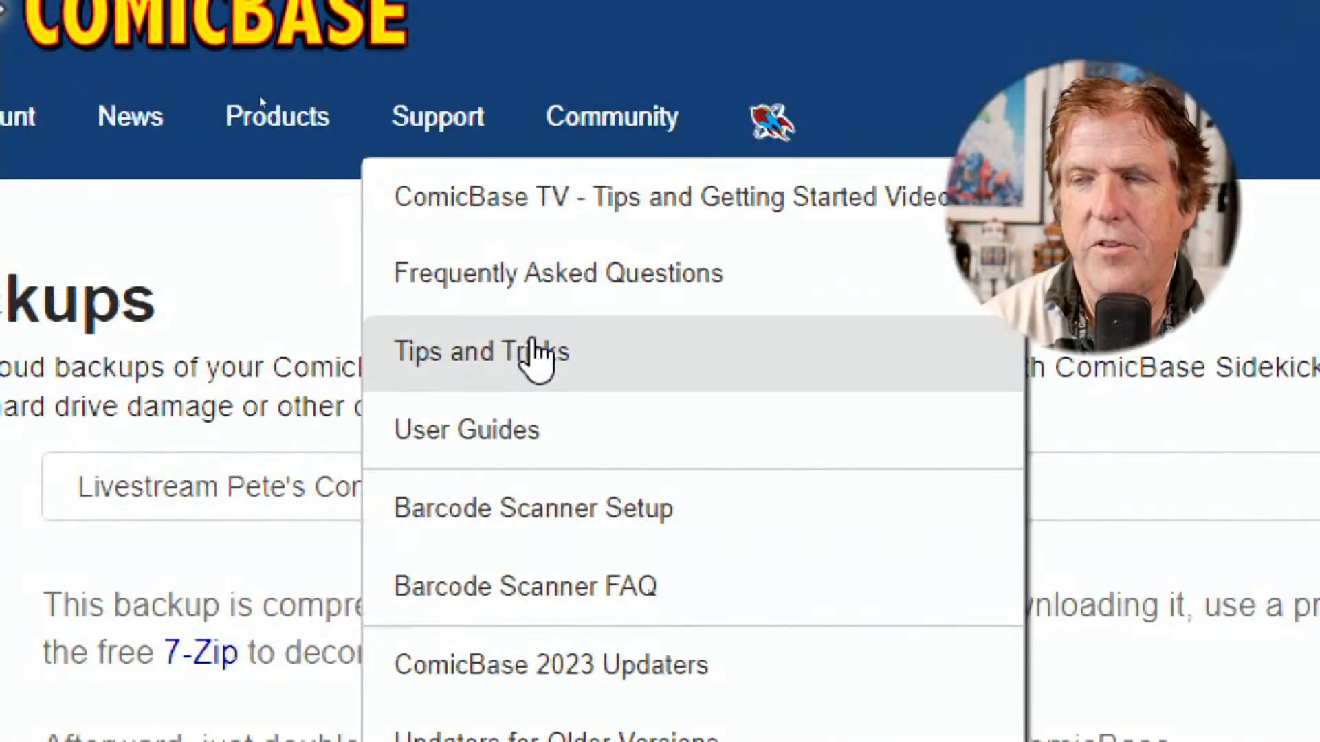
{"action": "left_click", "coordinate": [535, 352]}
{"action": "scroll", "coordinate": [198, 612], "scroll_direction": "down", "scroll_amount": 3}
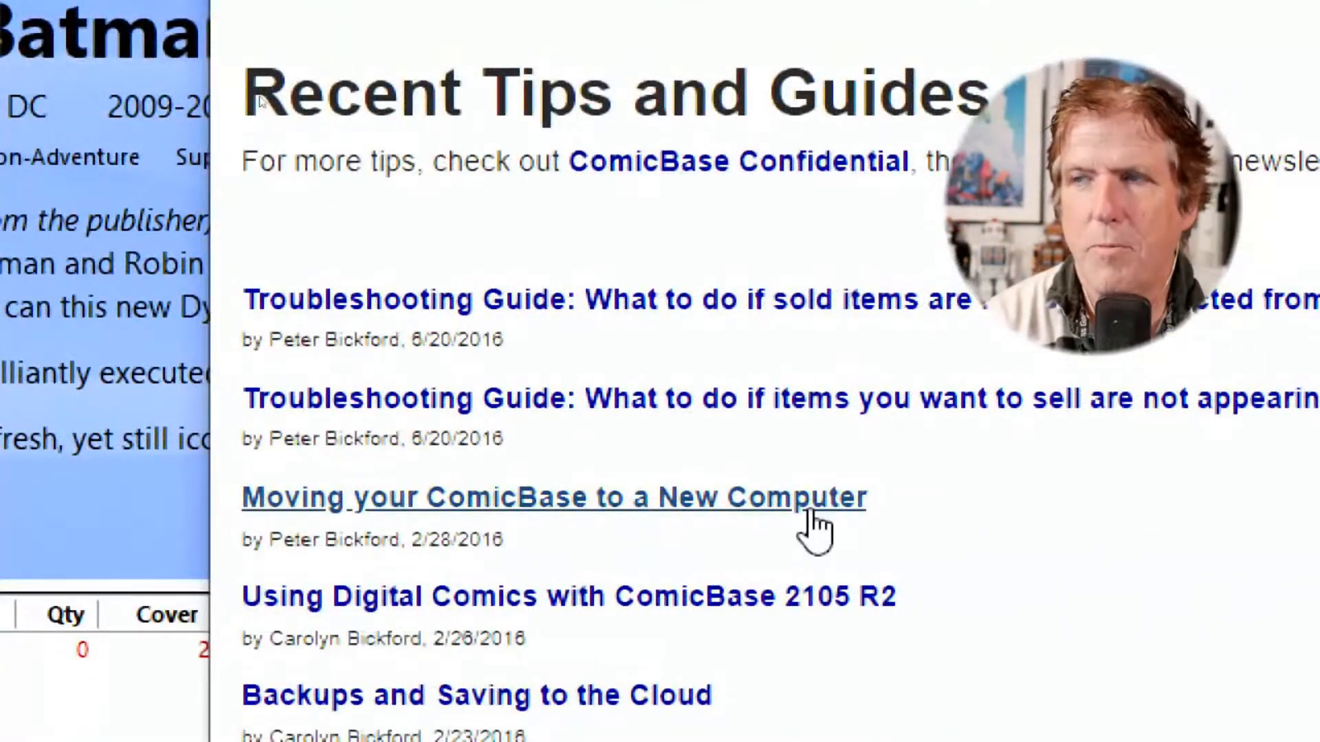
{"action": "left_click", "coordinate": [815, 509]}
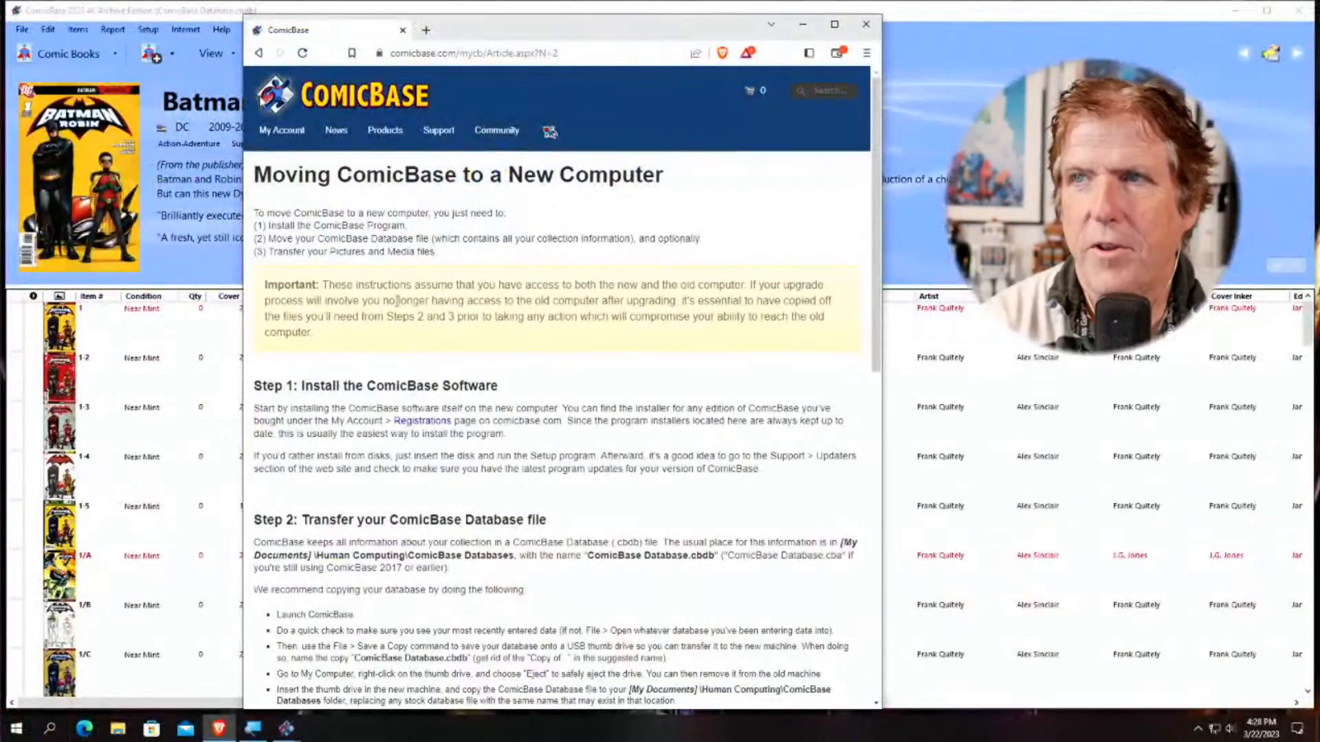
Review the article's instructions for transferring the software, database file, pictures and media, and close the browser
{"action": "scroll", "coordinate": [818, 526], "scroll_direction": "down", "scroll_amount": 3}
{"action": "scroll", "coordinate": [260, 102], "scroll_direction": "down", "scroll_amount": 6}
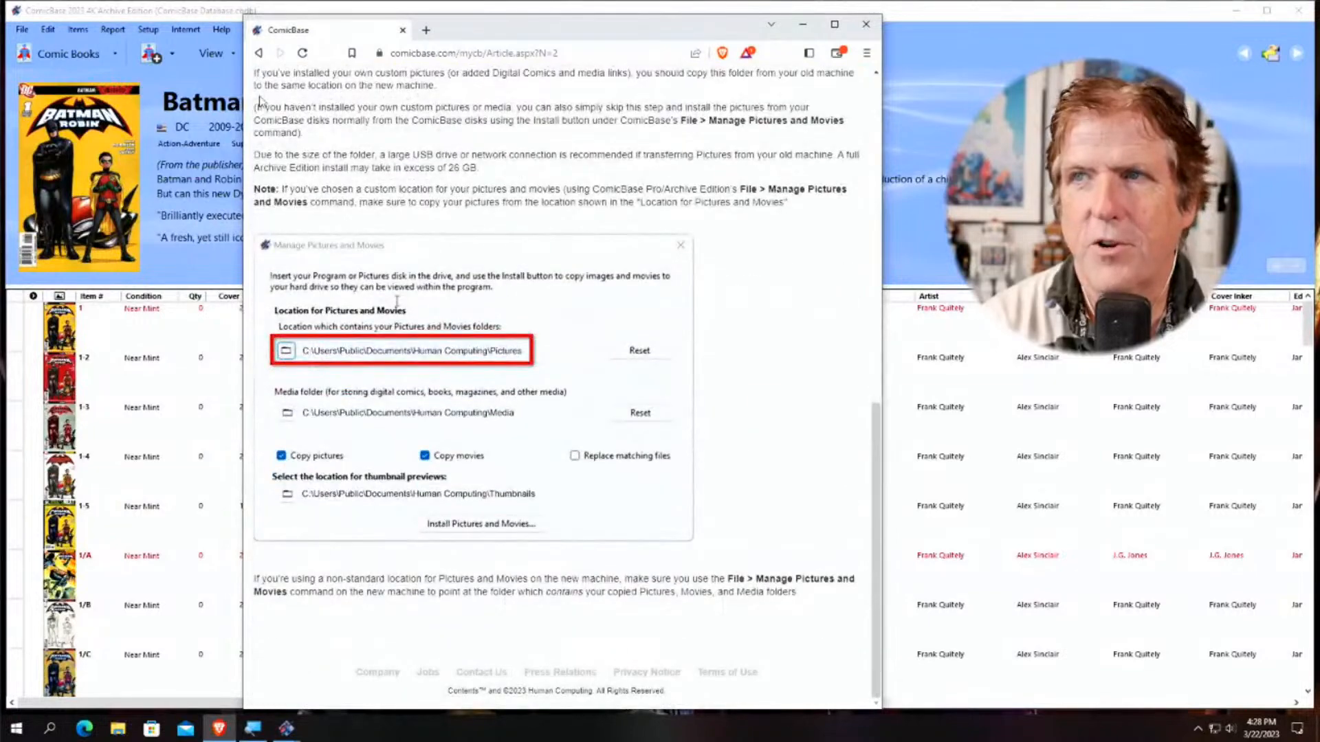
{"action": "scroll", "coordinate": [485, 201], "scroll_direction": "up", "scroll_amount": 7}
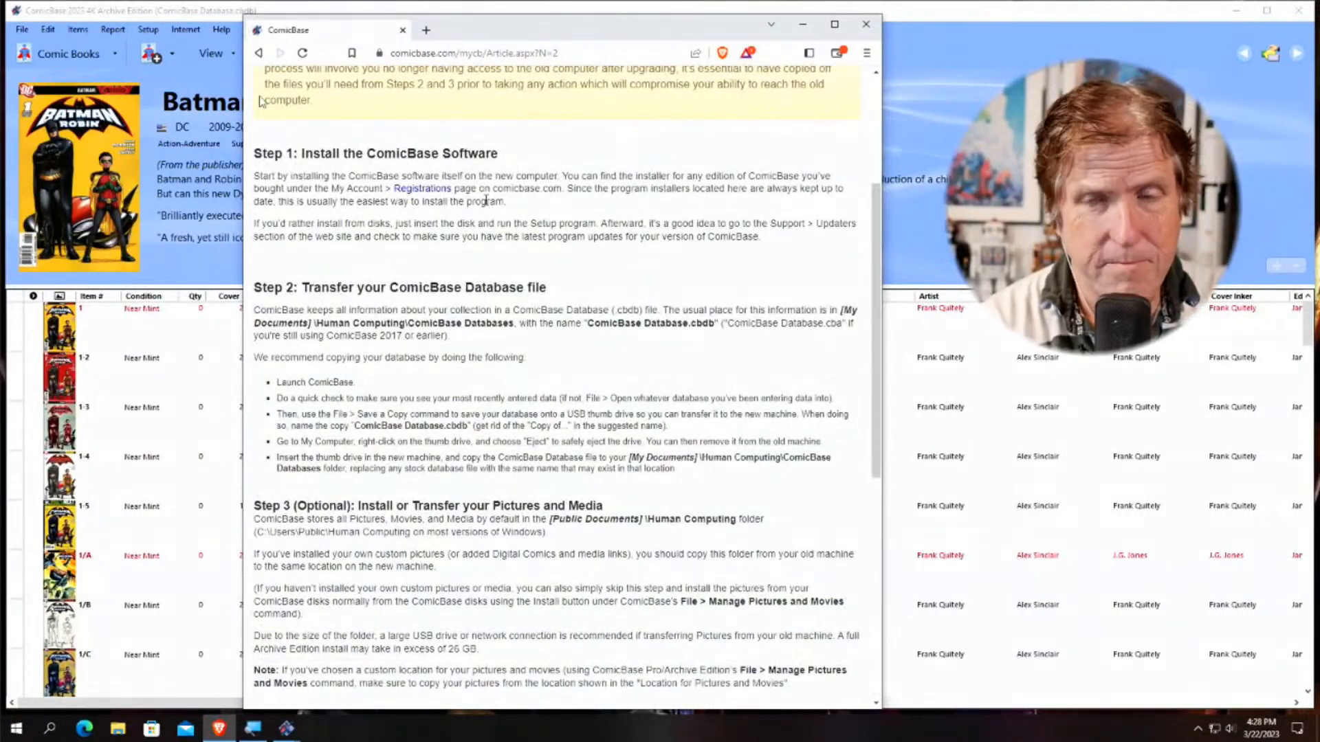
{"action": "scroll", "coordinate": [555, 204], "scroll_direction": "up", "scroll_amount": 4}
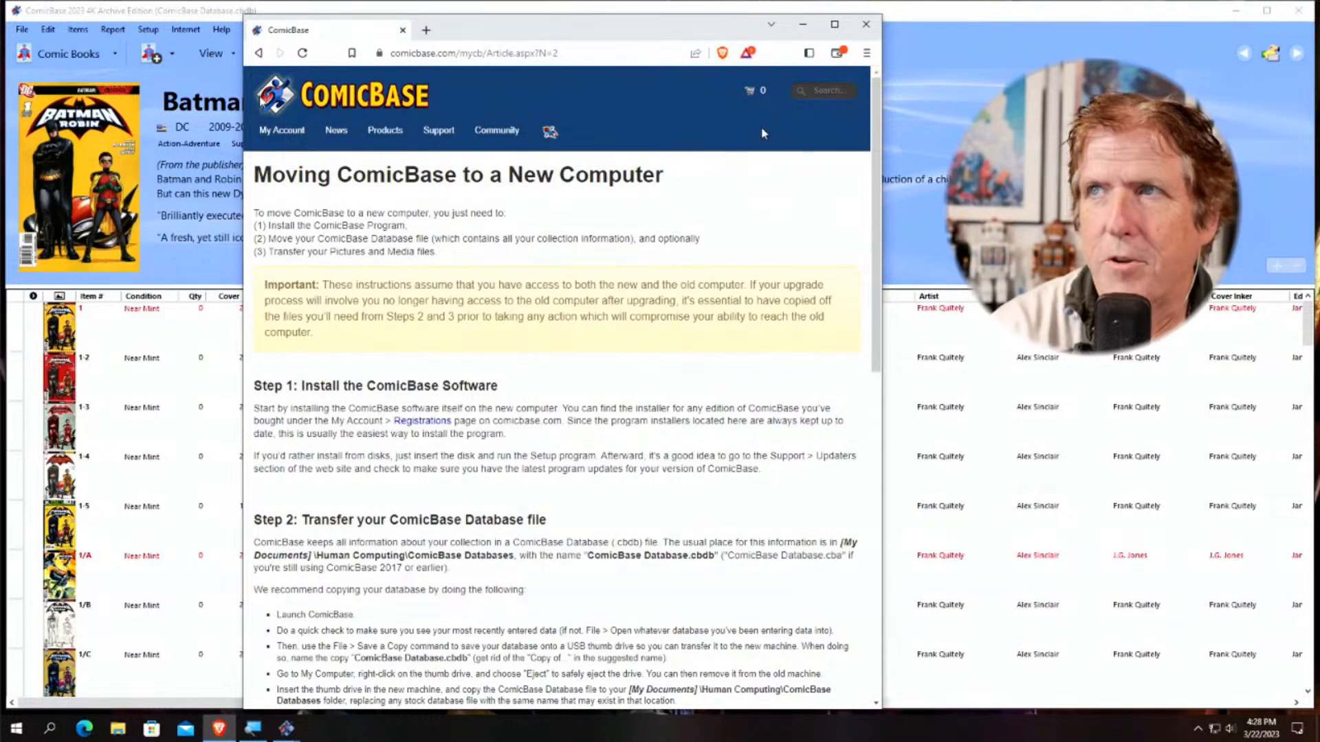
{"action": "left_click", "coordinate": [866, 26]}
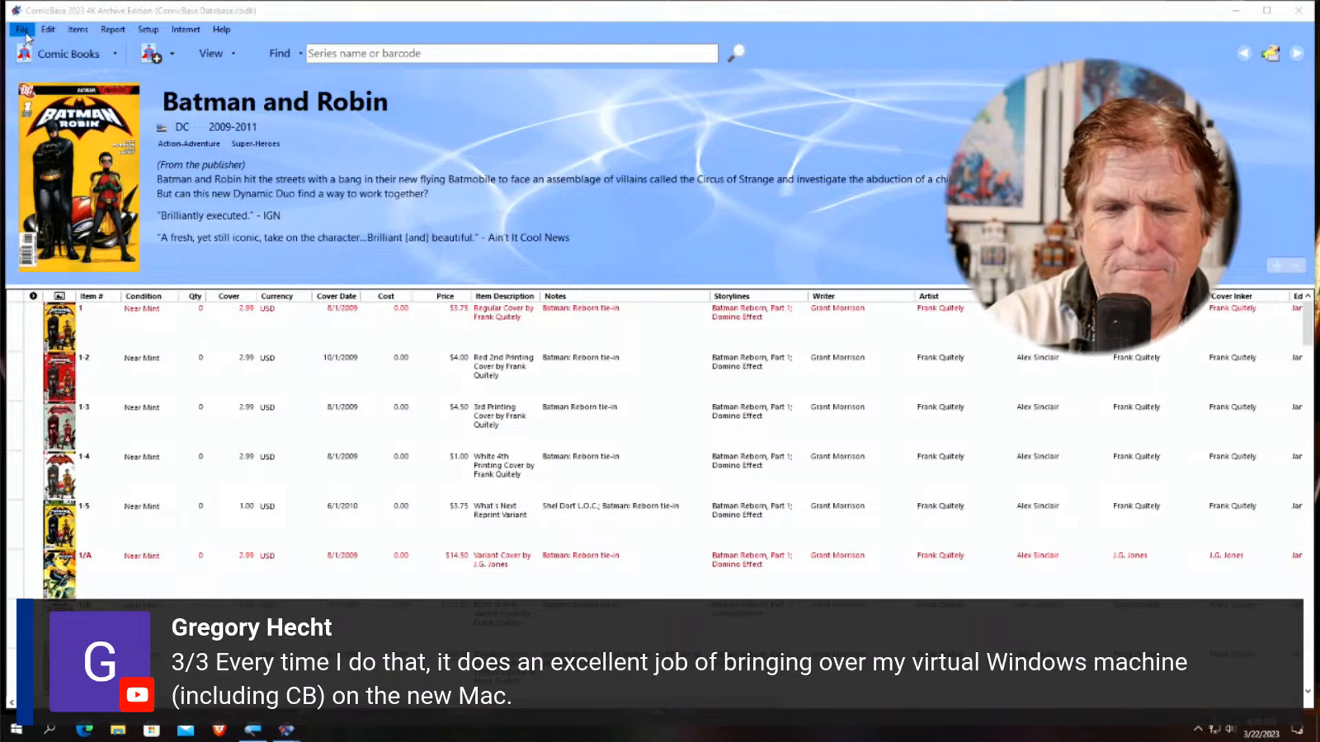
Launch the ComicBase Database Manager from File Tools to scan the drives for database files
{"action": "left_click", "coordinate": [24, 31]}
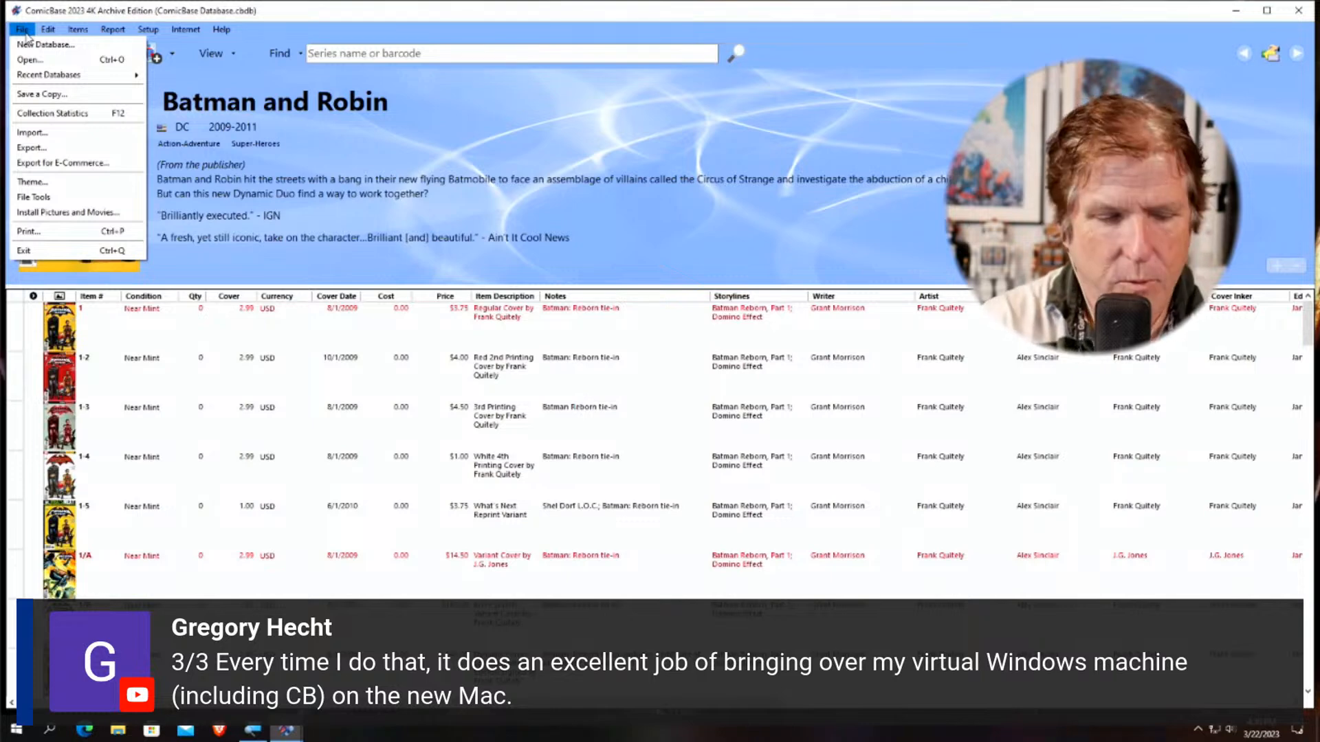
{"action": "left_click", "coordinate": [25, 34]}
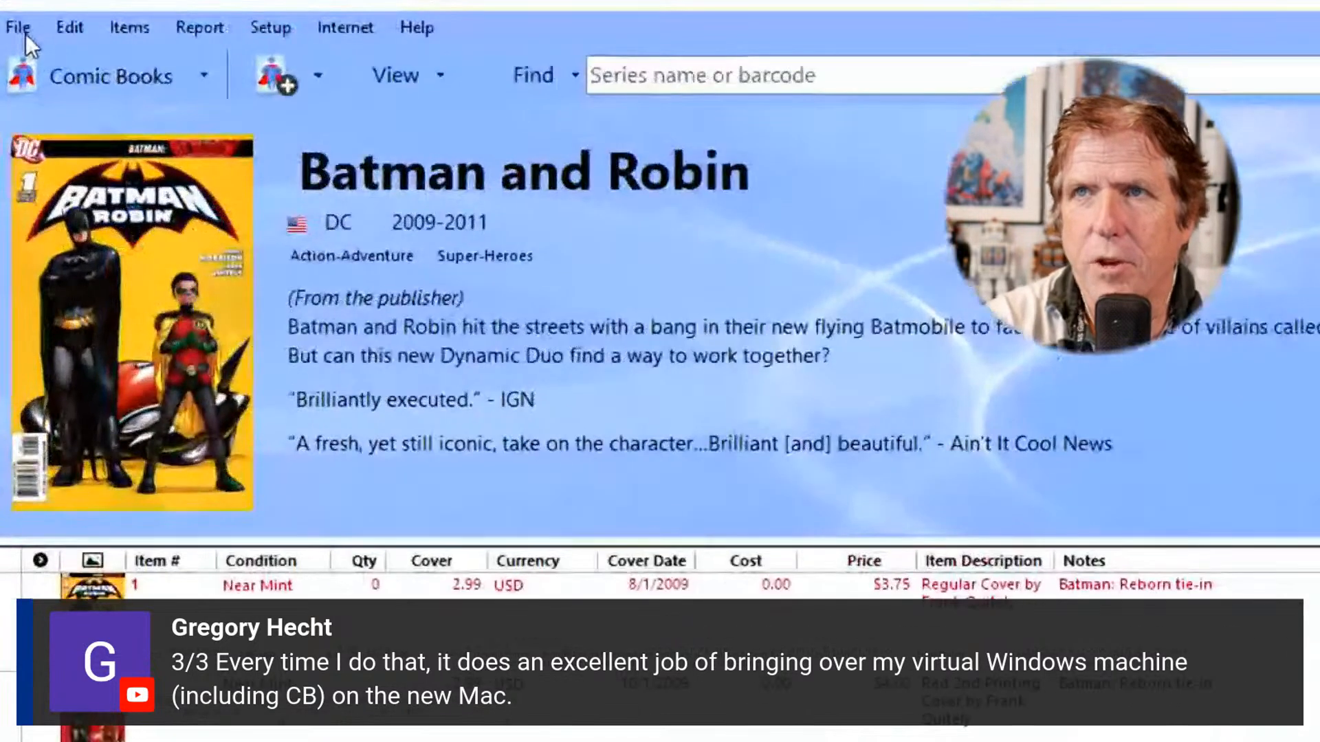
{"action": "left_click", "coordinate": [25, 33]}
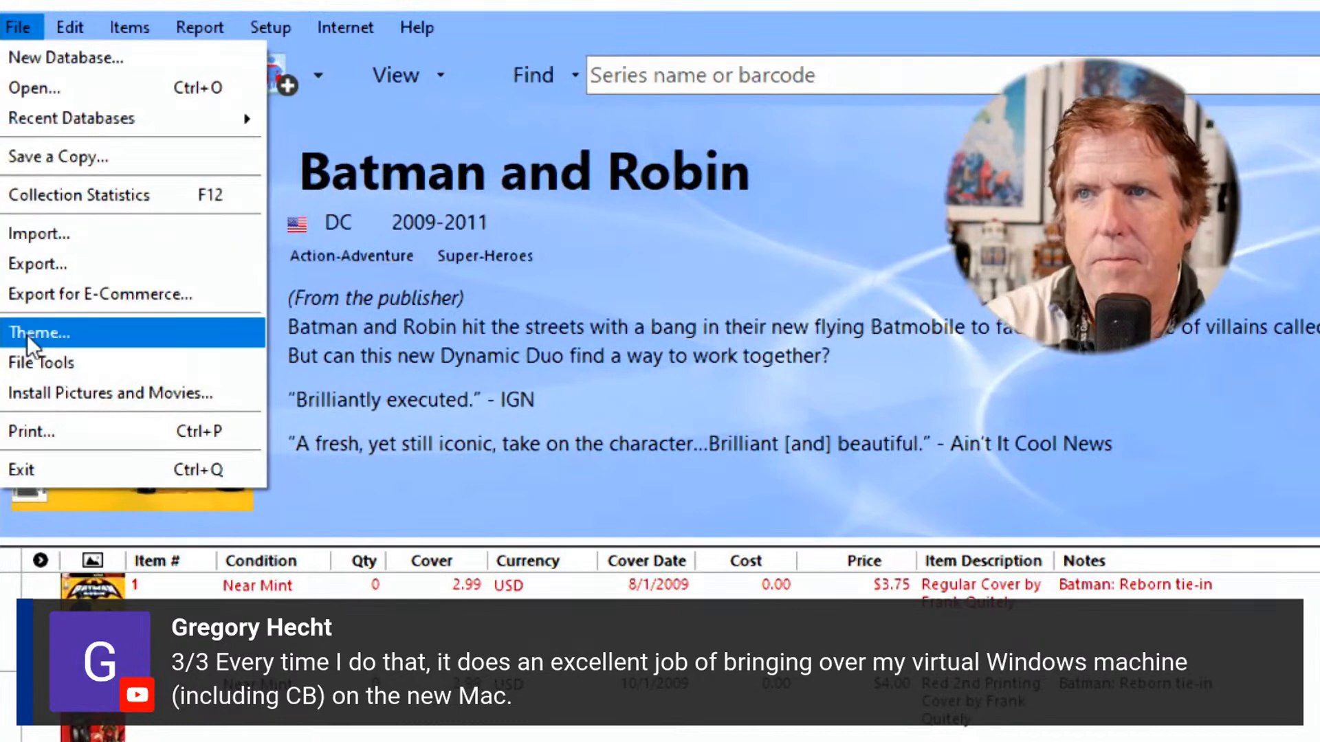
{"action": "left_click", "coordinate": [36, 364]}
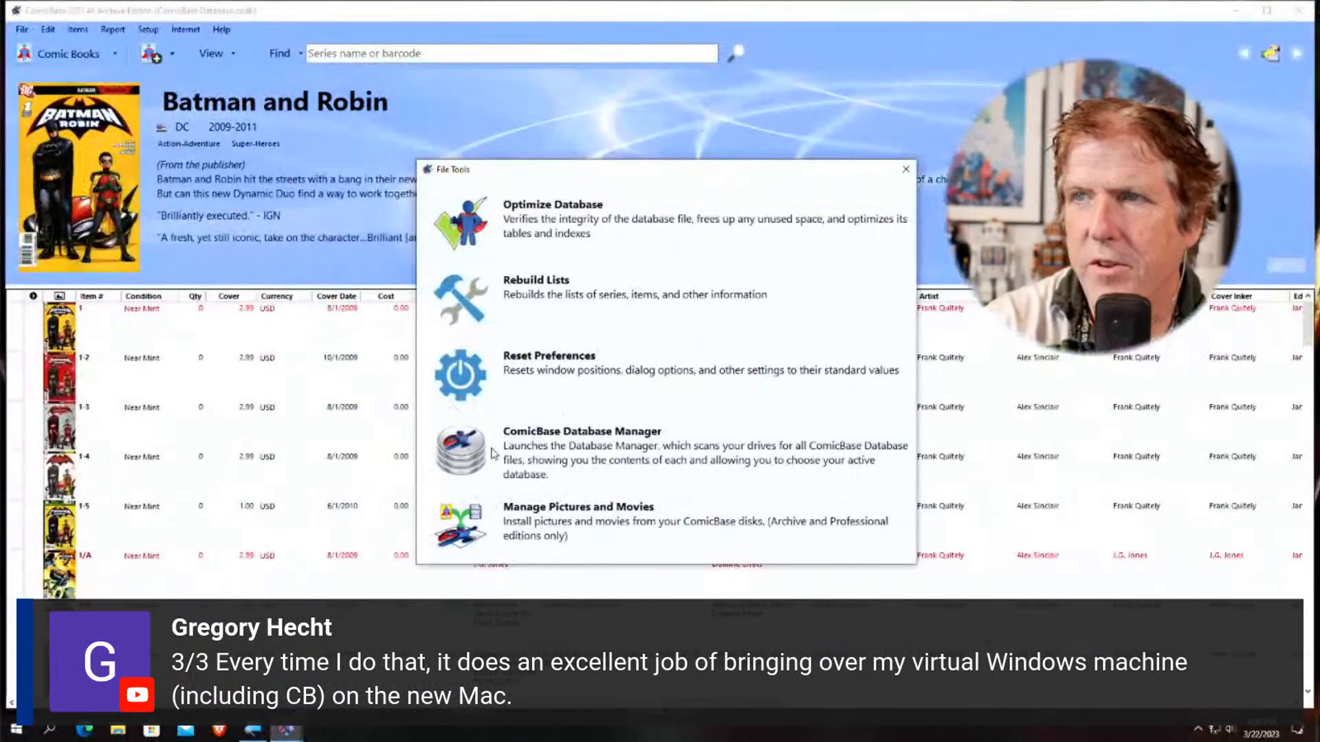
{"action": "left_click", "coordinate": [317, 567]}
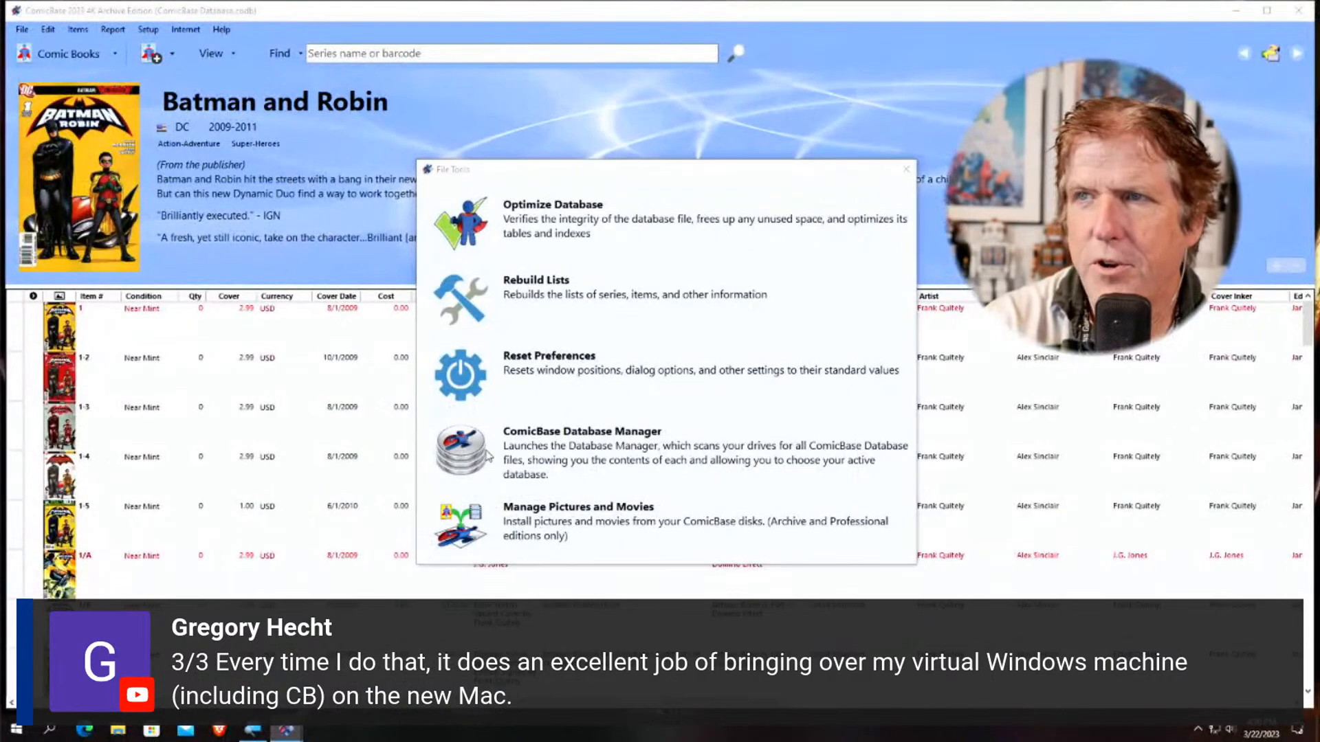
{"action": "left_click", "coordinate": [689, 412]}
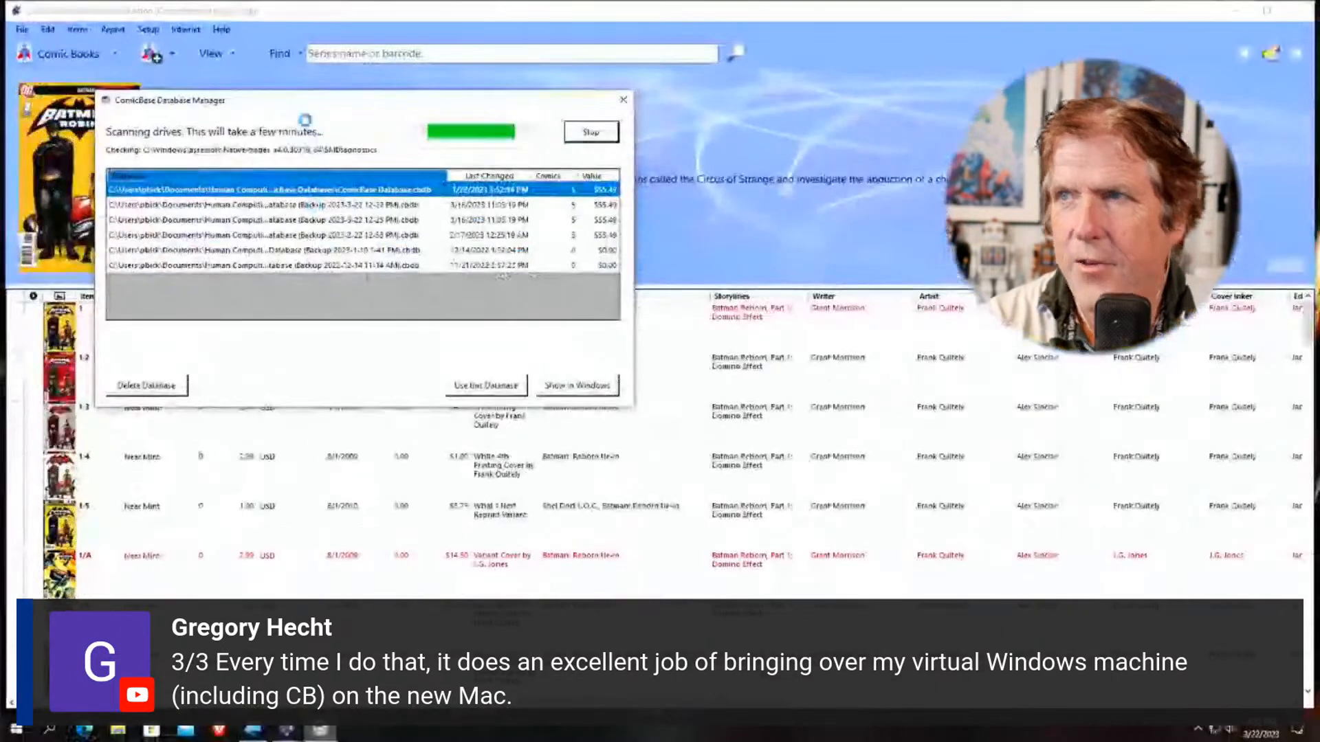
{"action": "left_click", "coordinate": [293, 204]}
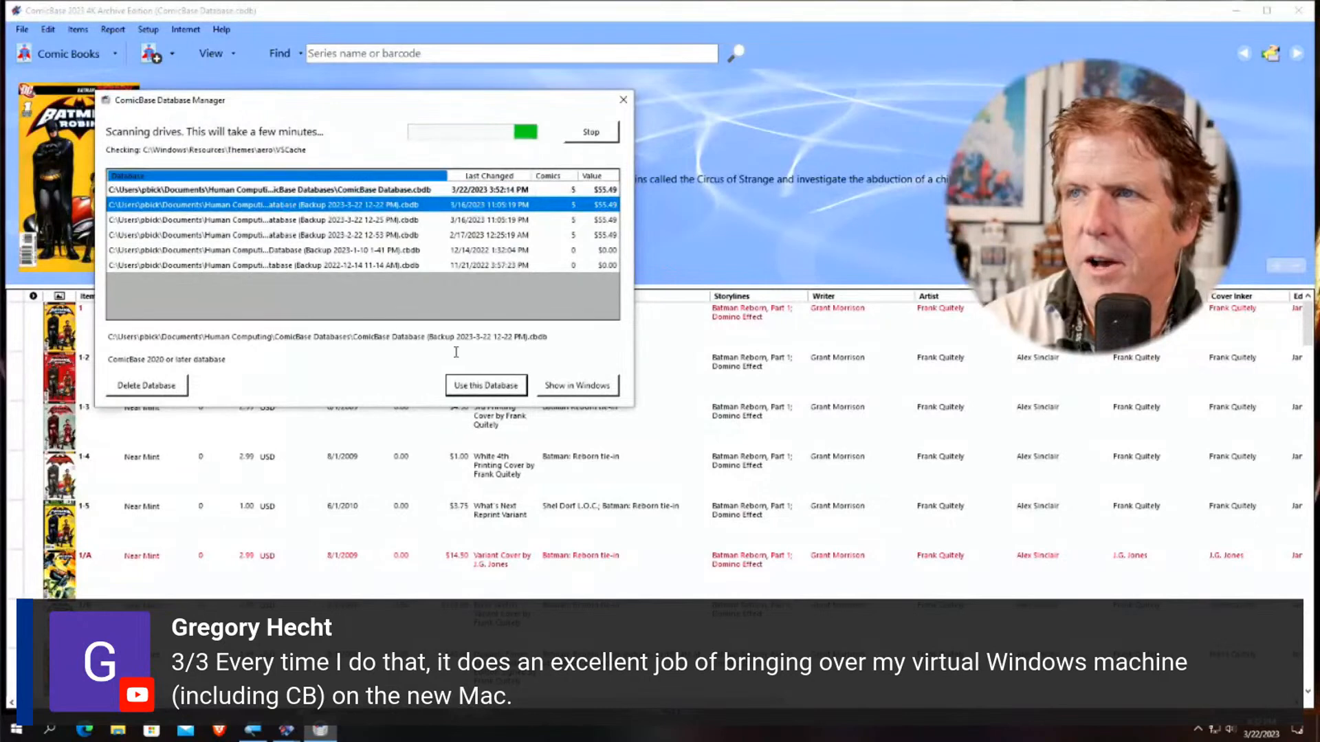
{"action": "left_click", "coordinate": [152, 386]}
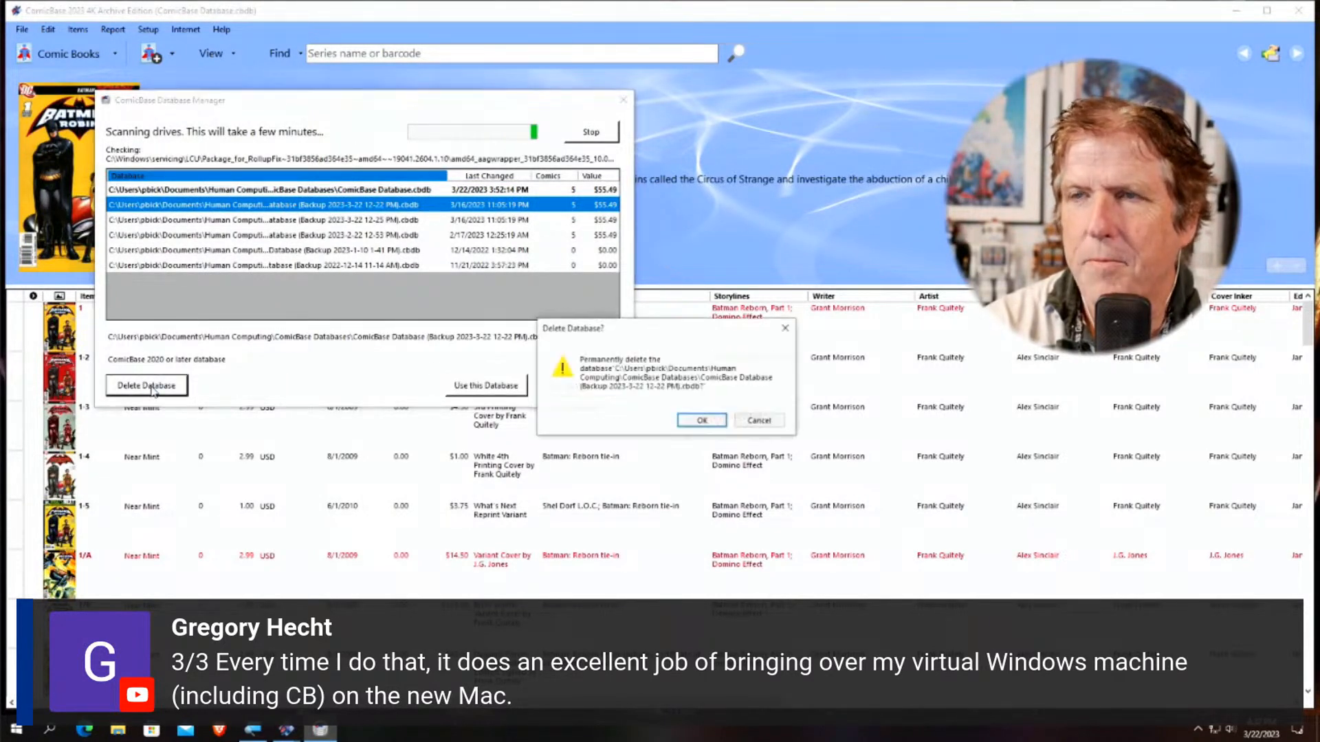
{"action": "left_click", "coordinate": [703, 421]}
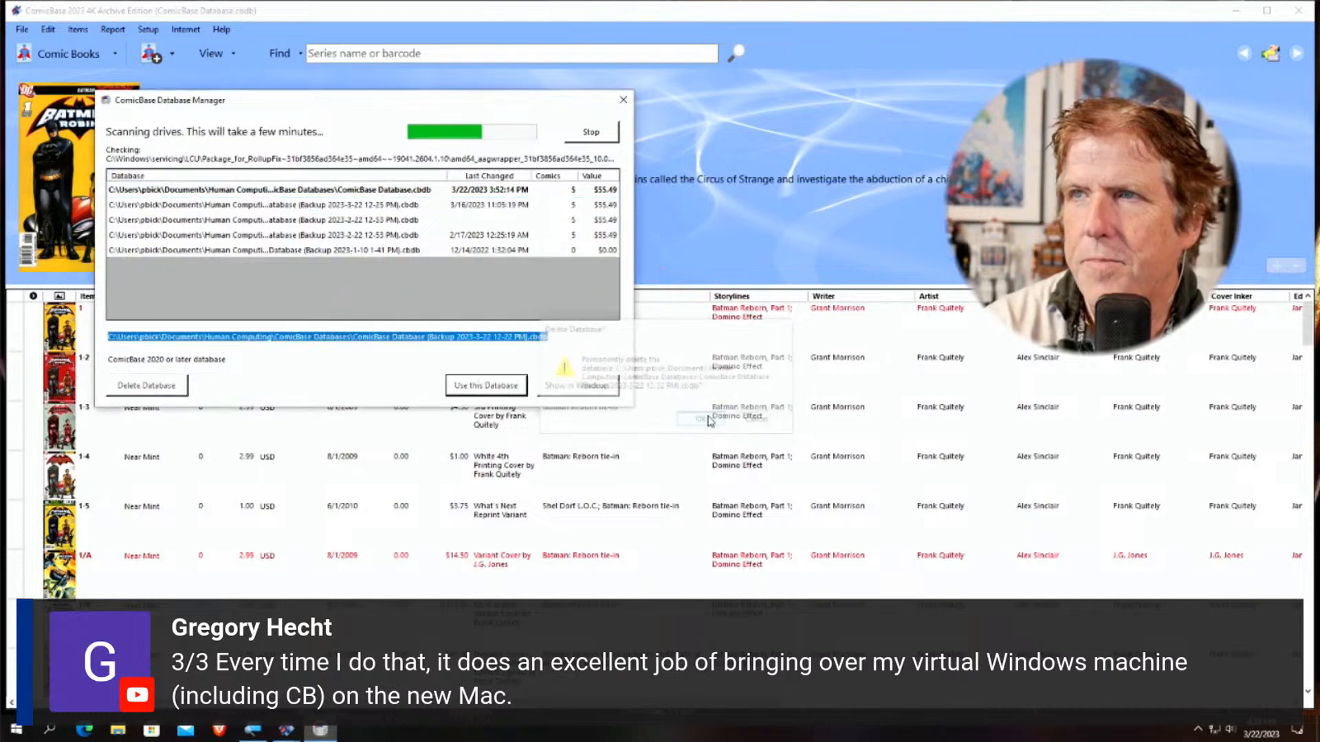
{"action": "left_click", "coordinate": [397, 236]}
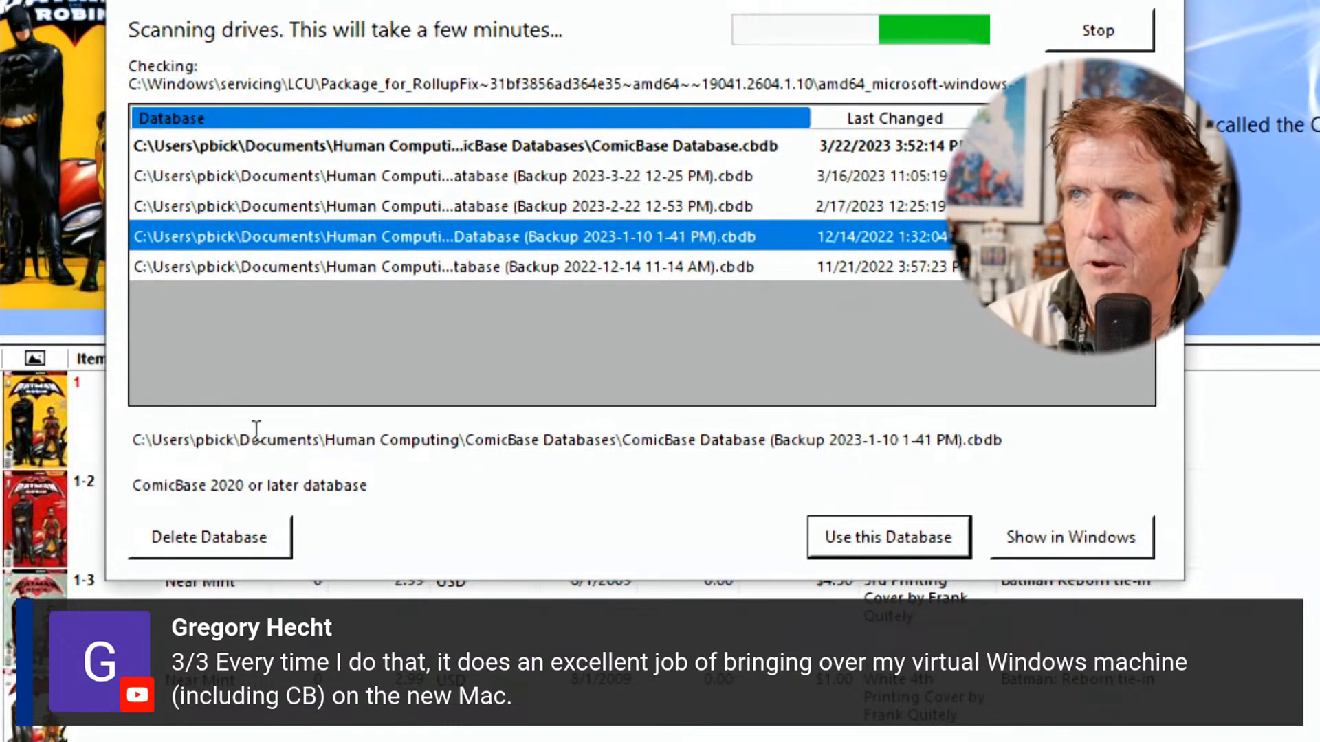
{"action": "left_click", "coordinate": [202, 541]}
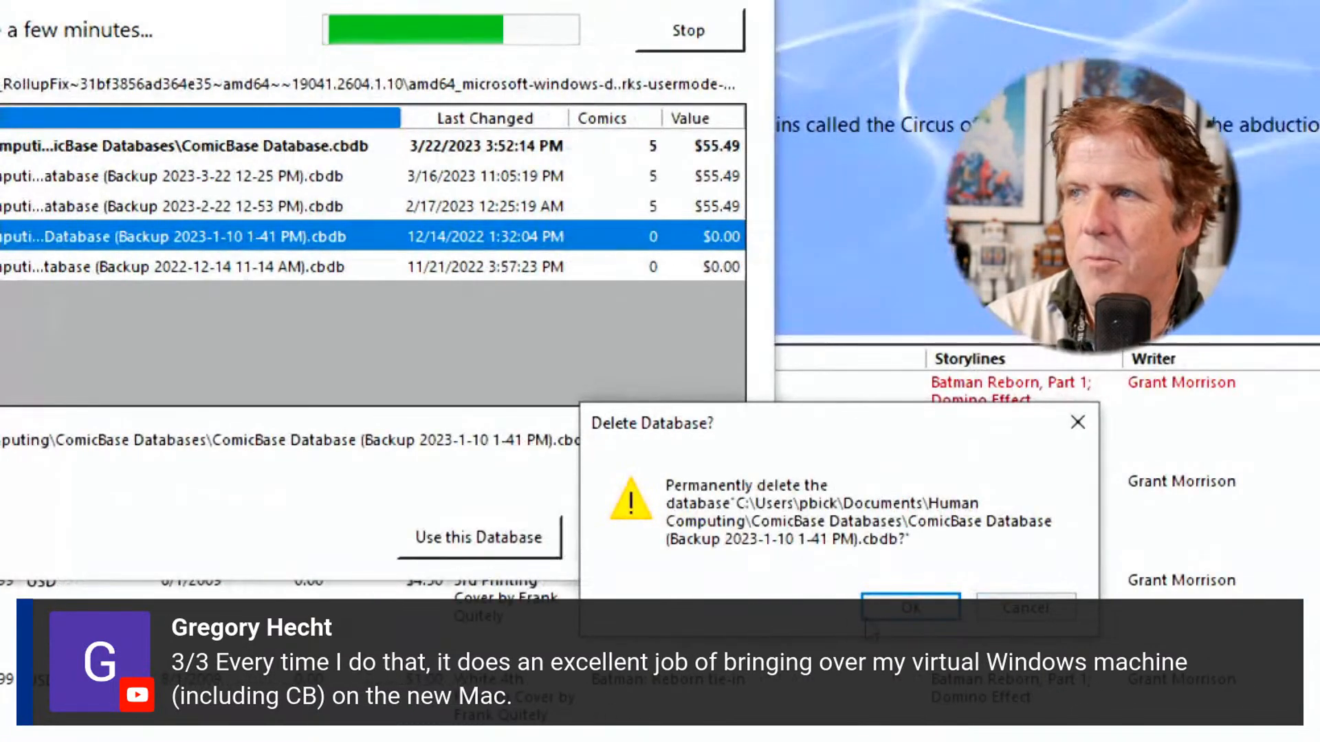
{"action": "left_click", "coordinate": [898, 605]}
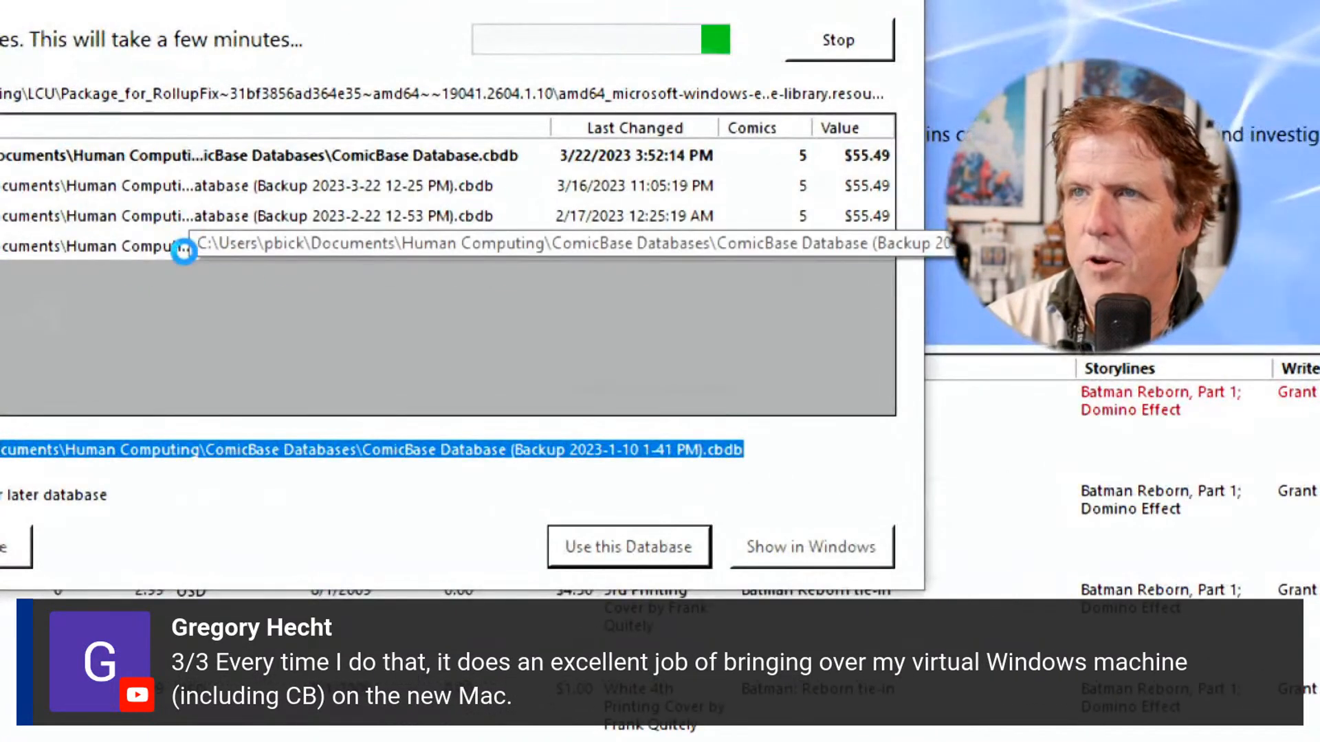
{"action": "left_click", "coordinate": [182, 246]}
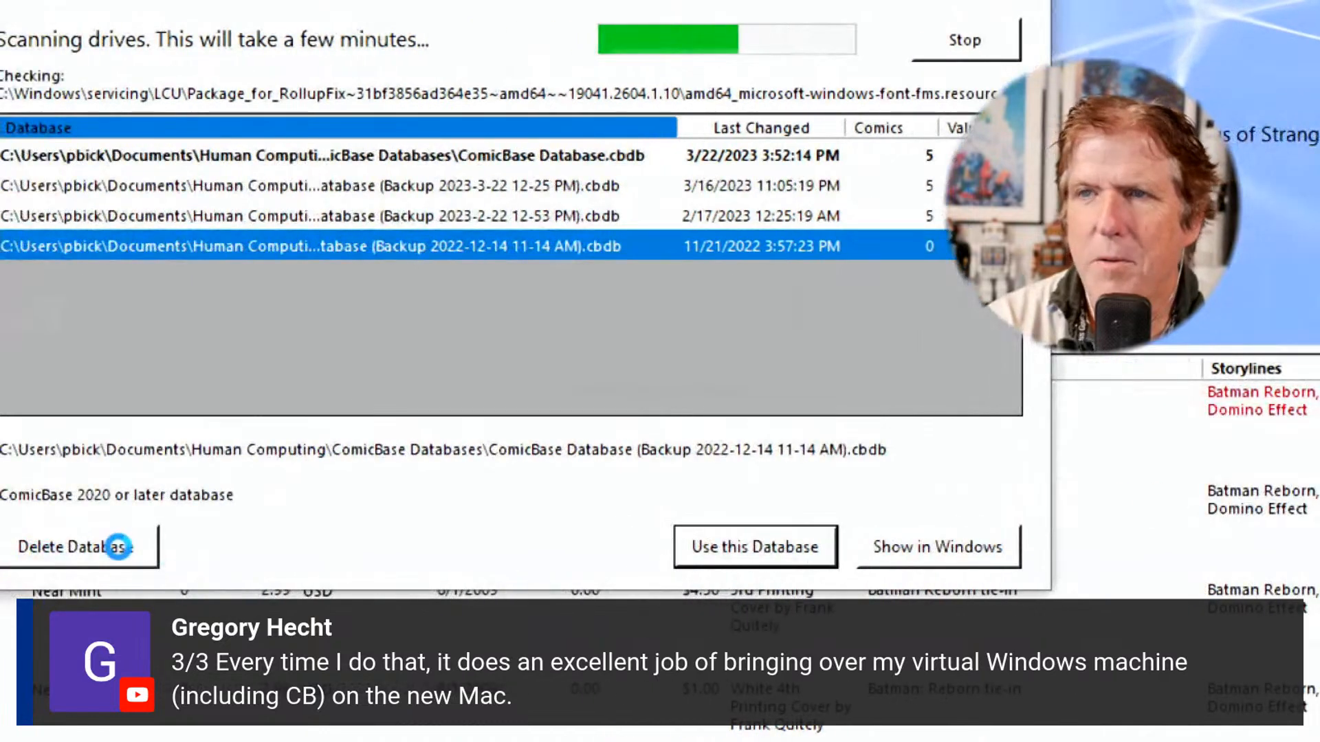
{"action": "left_click", "coordinate": [115, 548]}
{"action": "left_click", "coordinate": [1169, 618]}
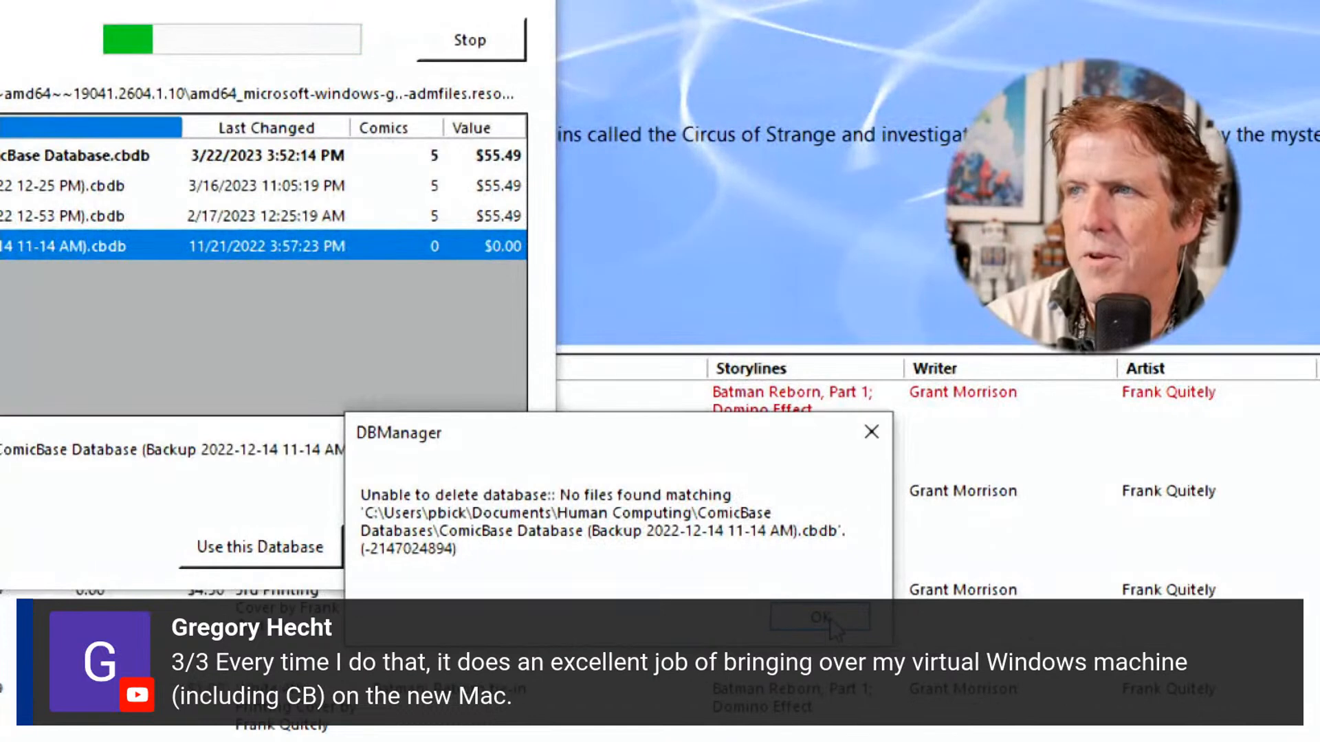
{"action": "left_click", "coordinate": [820, 617]}
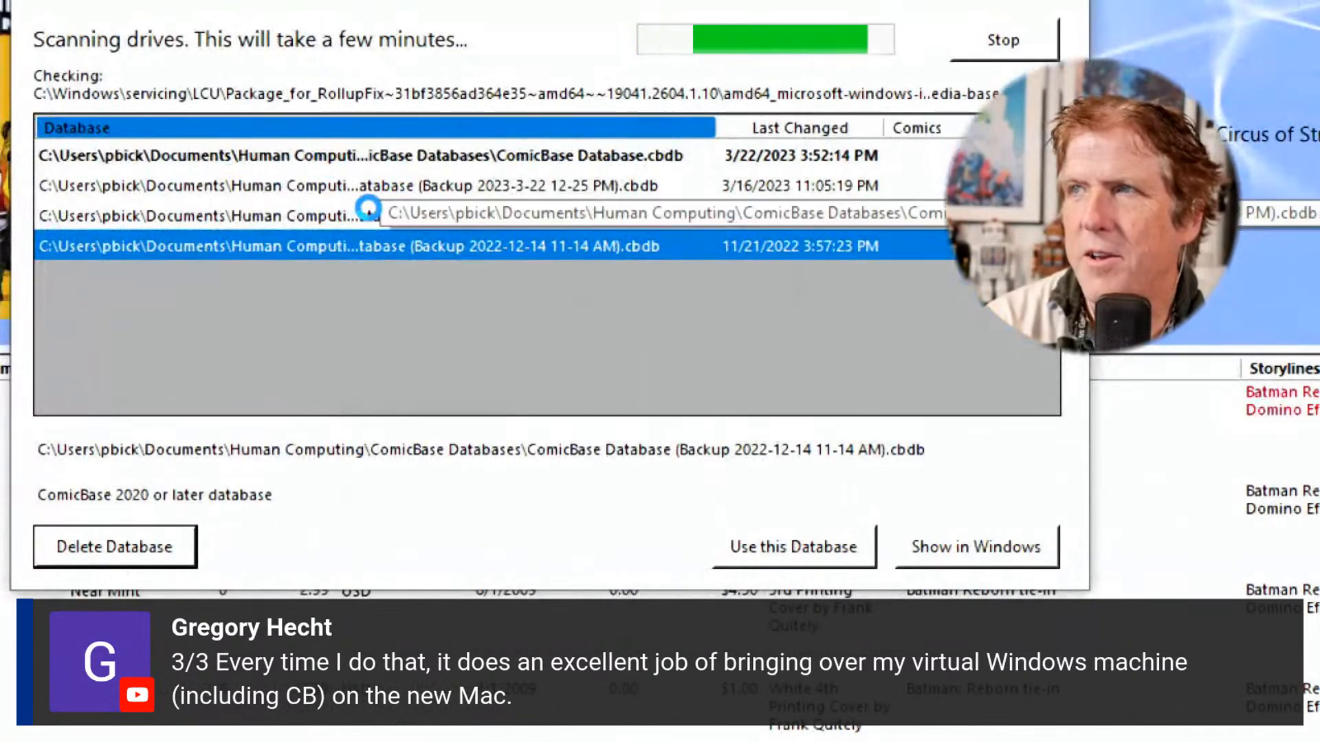
{"action": "left_click", "coordinate": [367, 215]}
{"action": "left_click", "coordinate": [159, 542]}
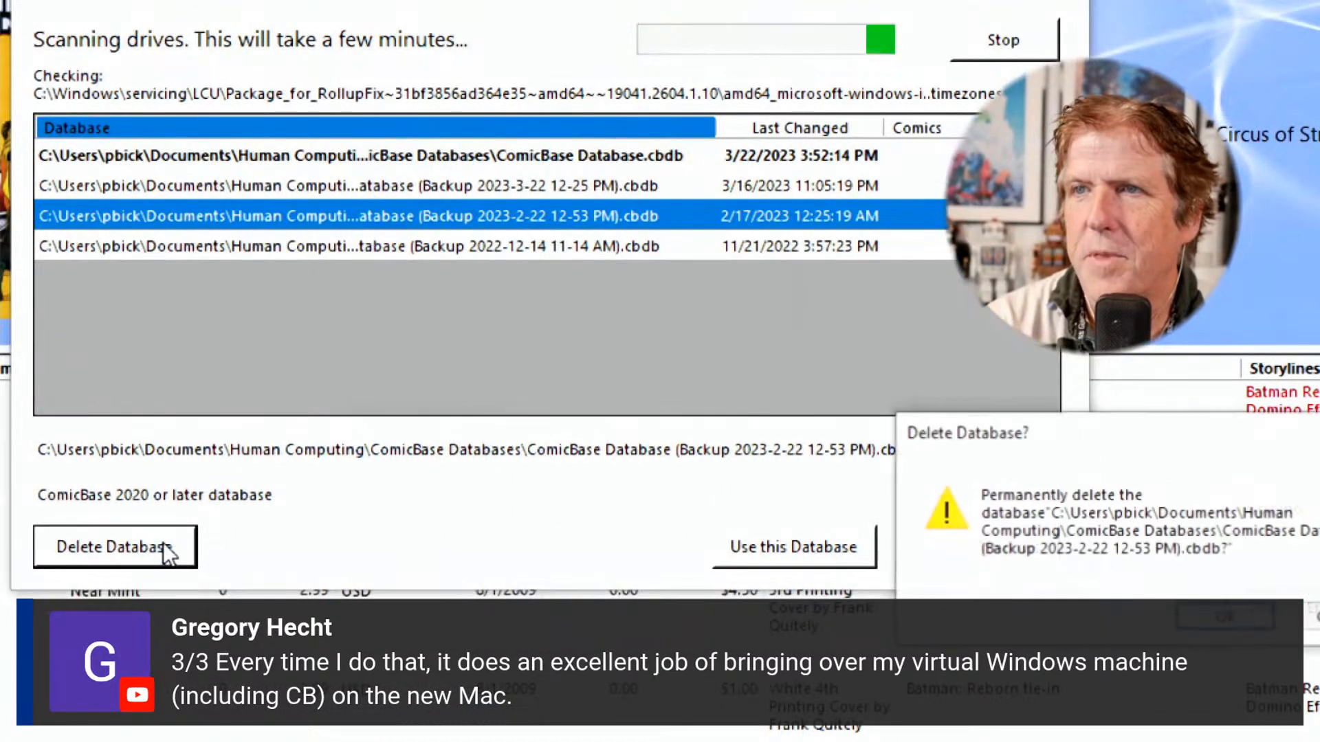
{"action": "left_click", "coordinate": [1188, 617]}
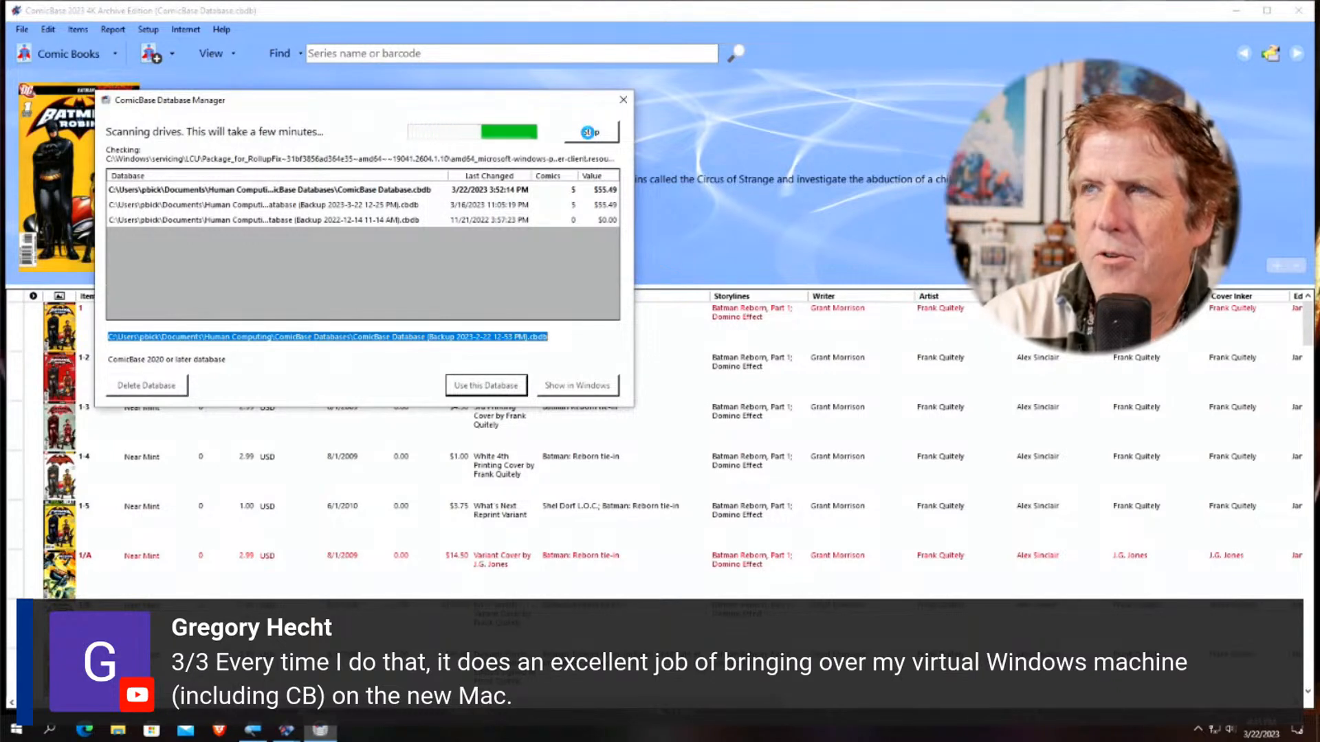
{"action": "left_click", "coordinate": [588, 132]}
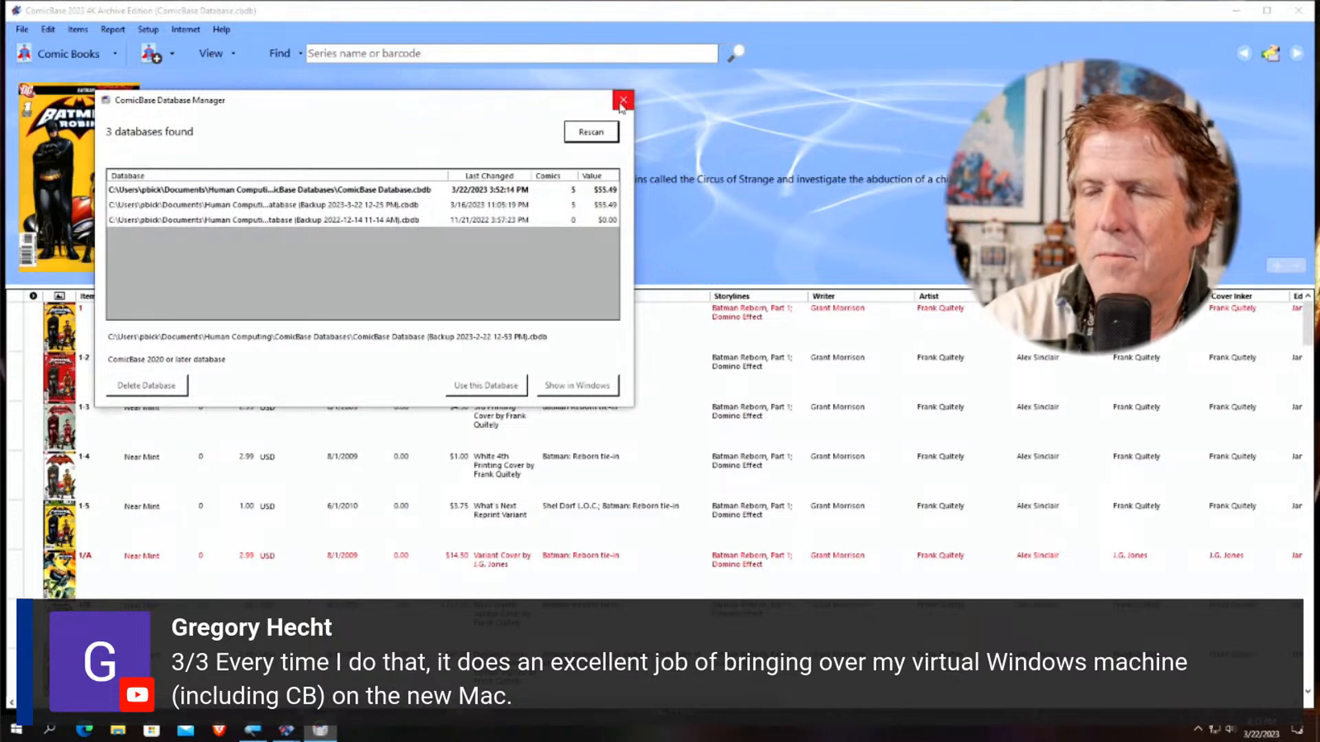
{"action": "left_click", "coordinate": [622, 101]}
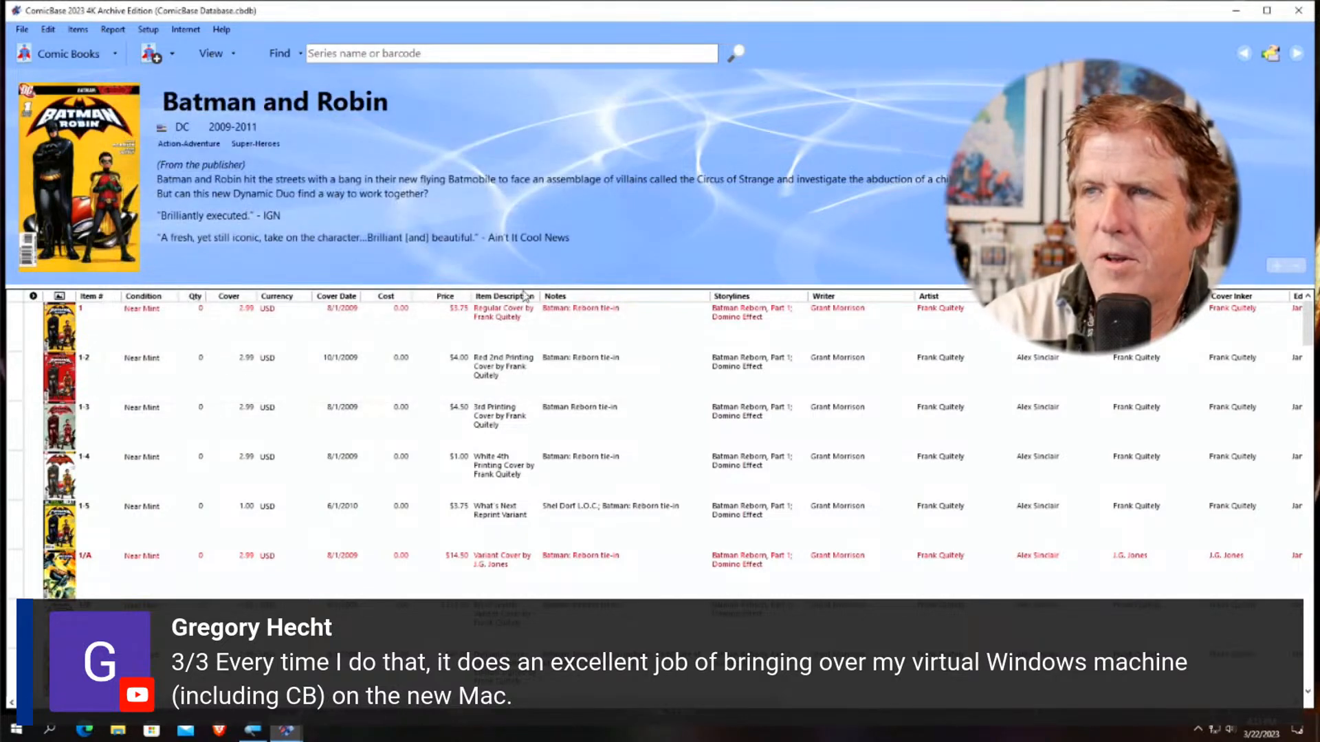
Open File Tools again to review where the Database Manager is found, and close the window
{"action": "left_click", "coordinate": [22, 29]}
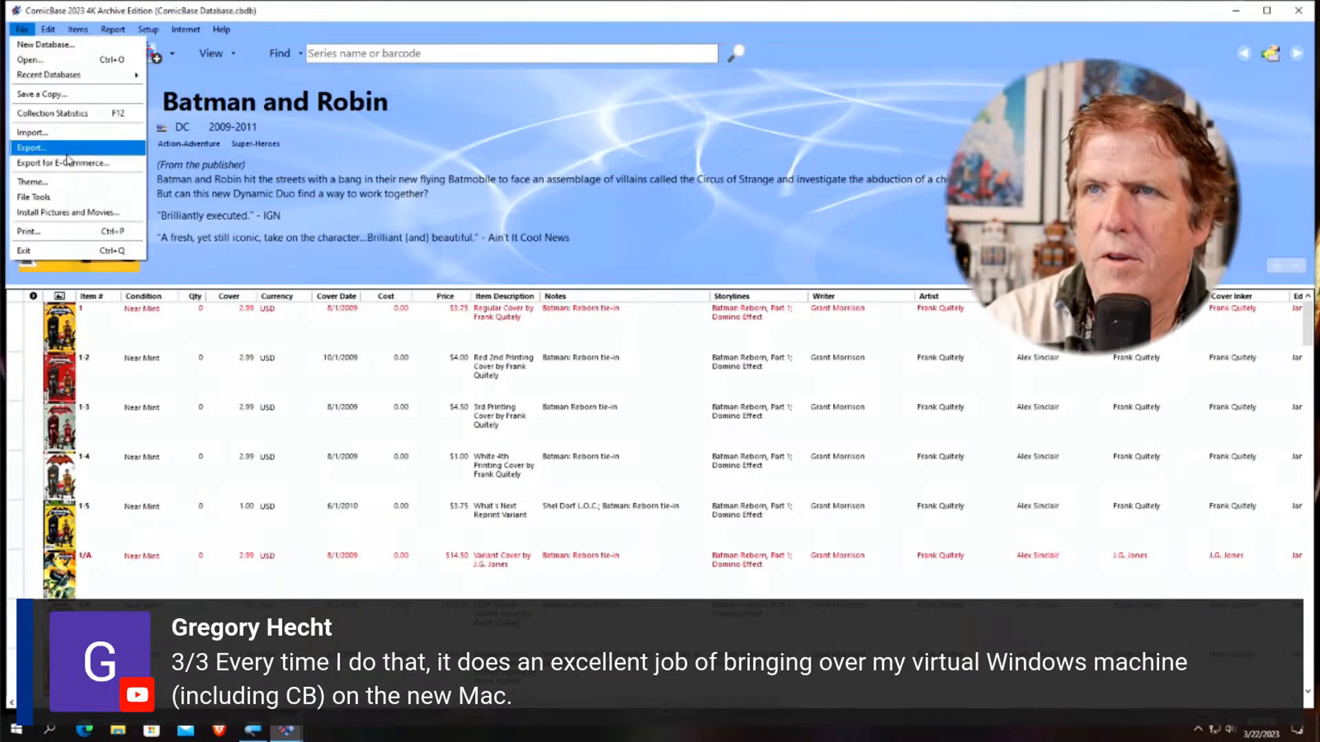
{"action": "left_click", "coordinate": [62, 200]}
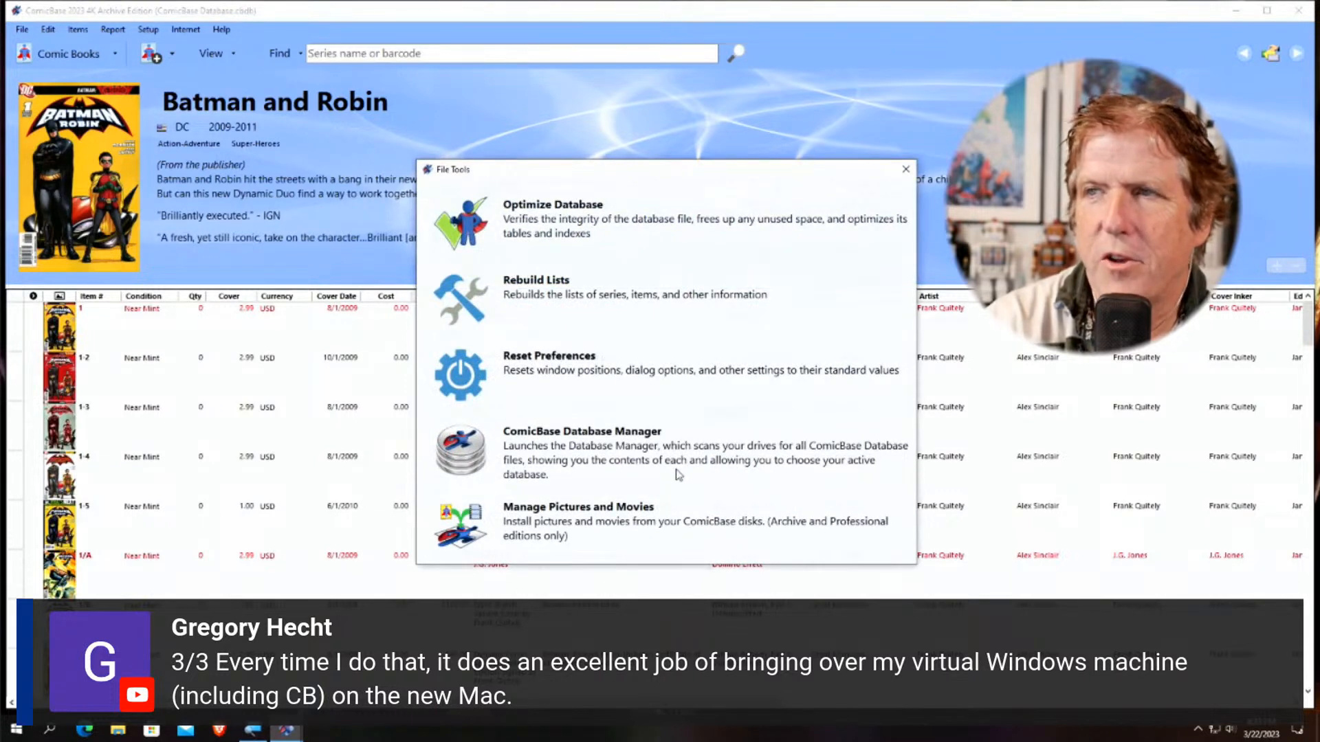
{"action": "left_click", "coordinate": [905, 169]}
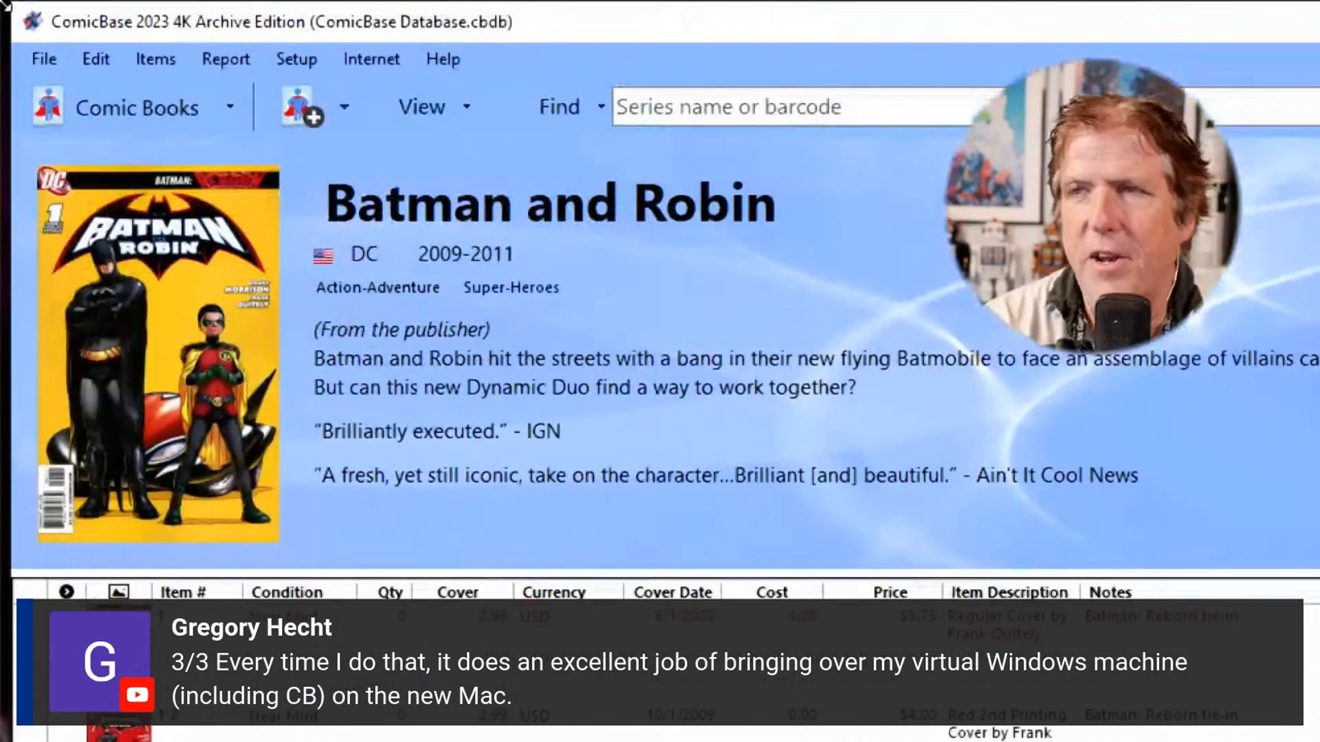
Enable compression of automatic backup files in the ComicBase preferences and save the settings
{"action": "left_click", "coordinate": [308, 59]}
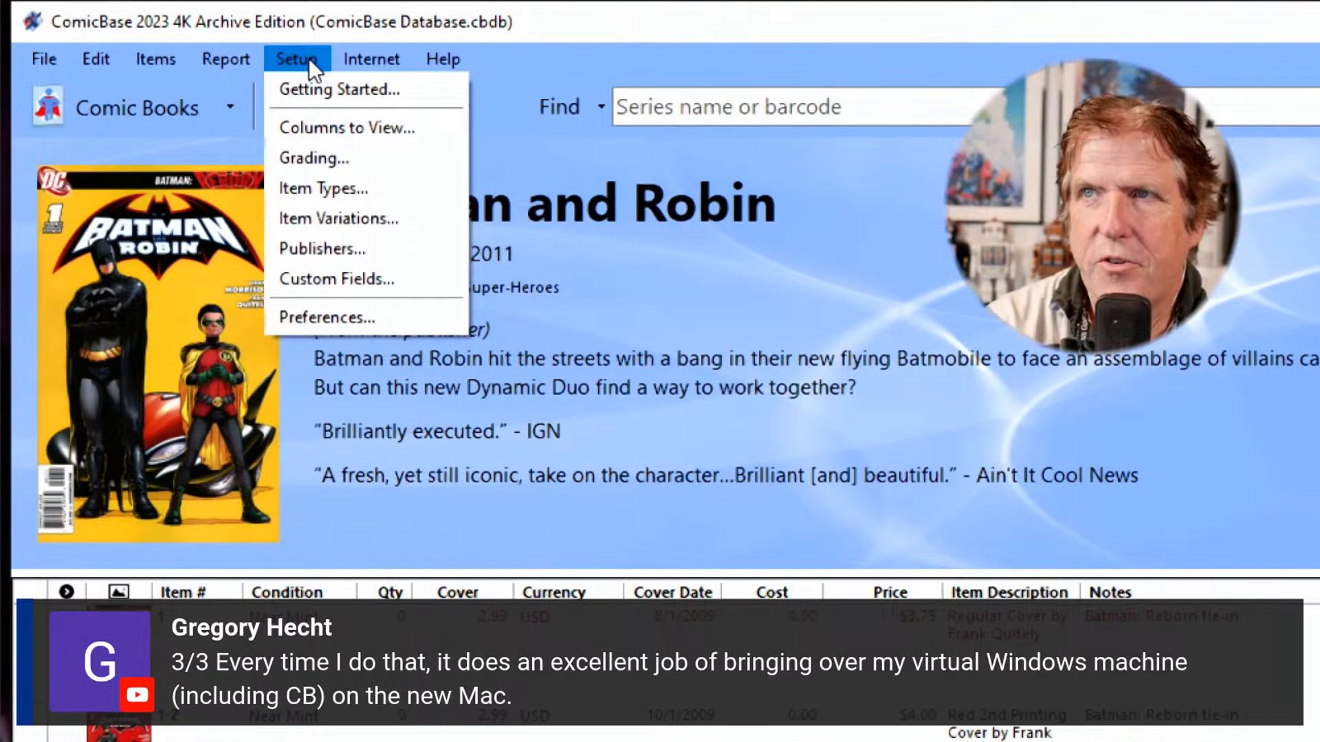
{"action": "left_click", "coordinate": [361, 319]}
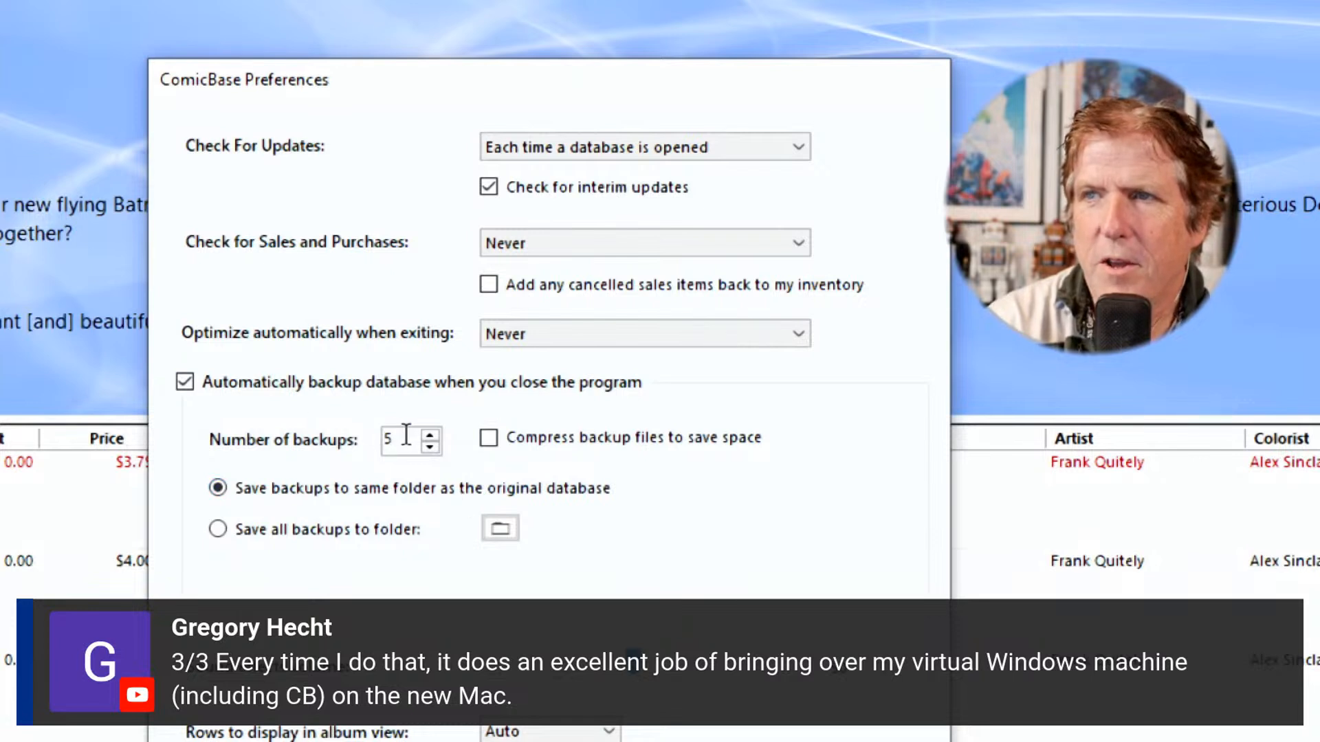
{"action": "left_click_drag", "start_coordinate": [416, 437], "coordinate": [388, 440]}
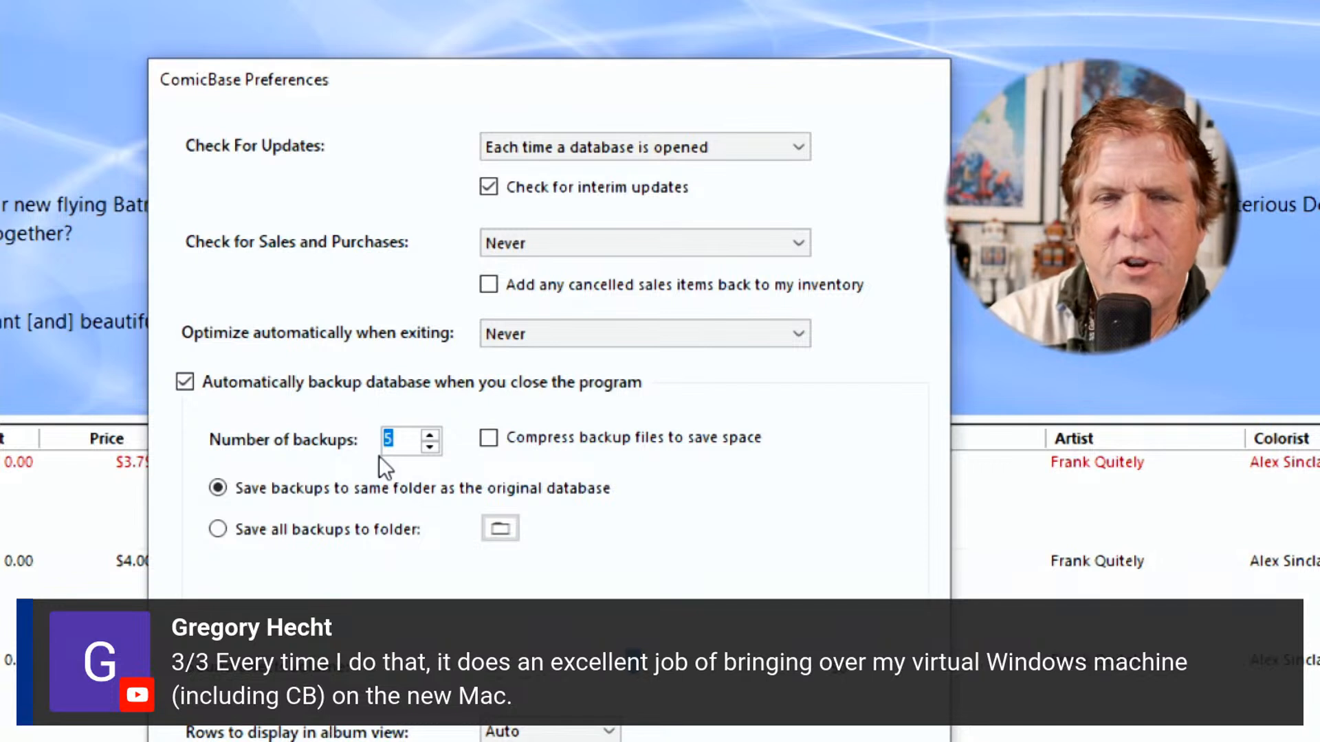
{"action": "left_click", "coordinate": [496, 436]}
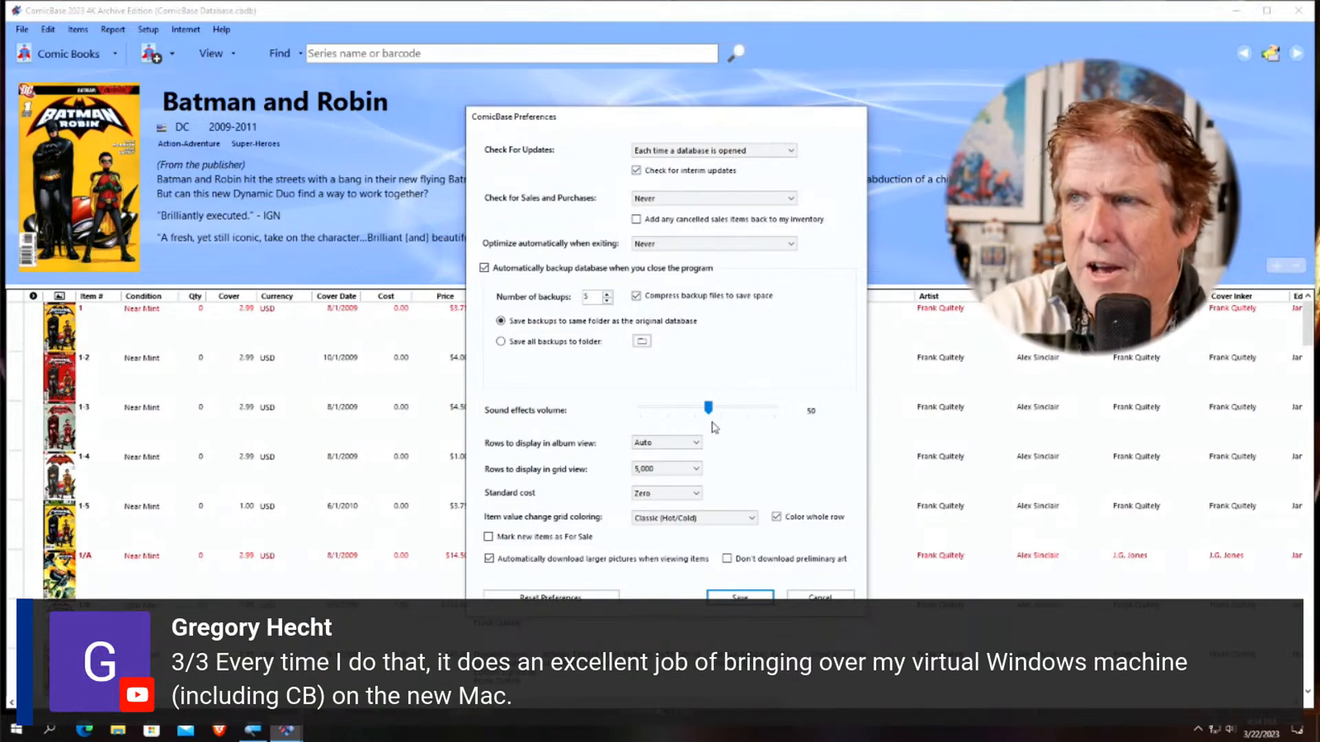
{"action": "left_click", "coordinate": [741, 596]}
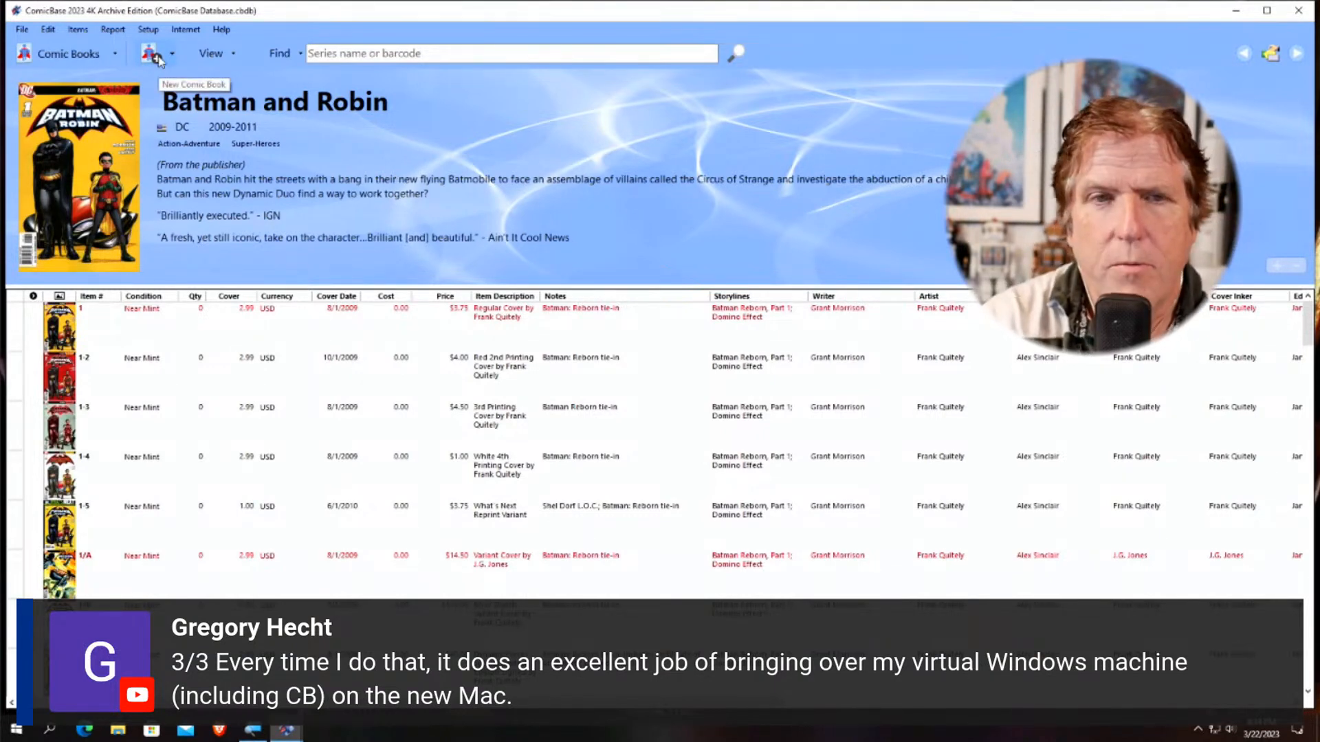
Try to check for ComicBase updates over the internet and continue past the exception
{"action": "left_click", "coordinate": [194, 31]}
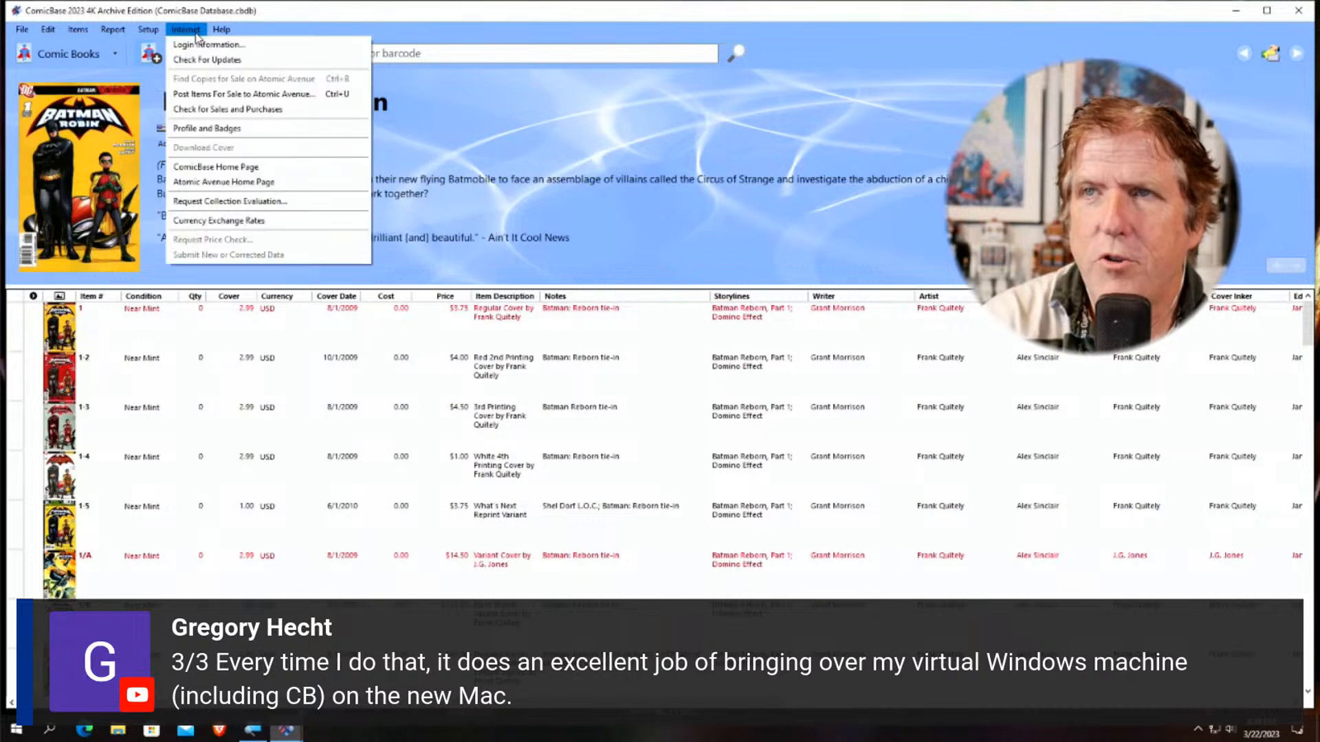
{"action": "left_click", "coordinate": [207, 59]}
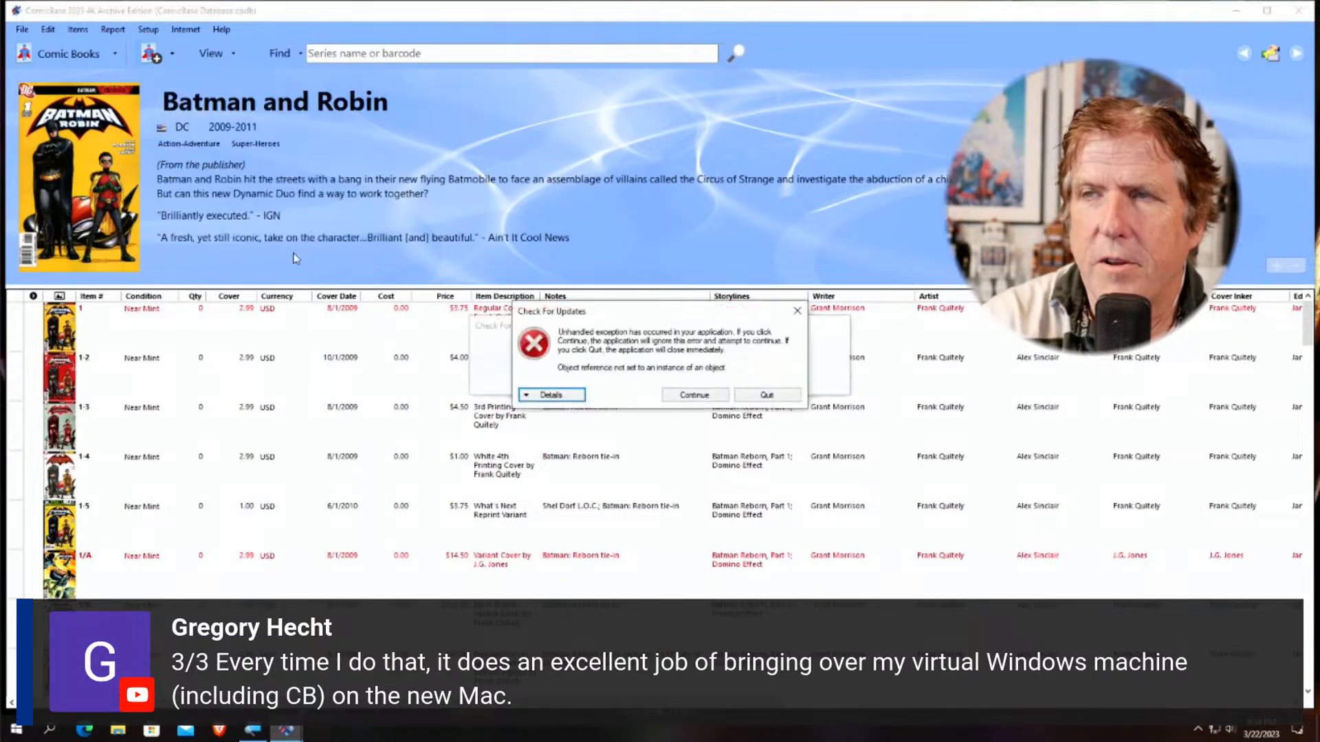
{"action": "left_click", "coordinate": [720, 400]}
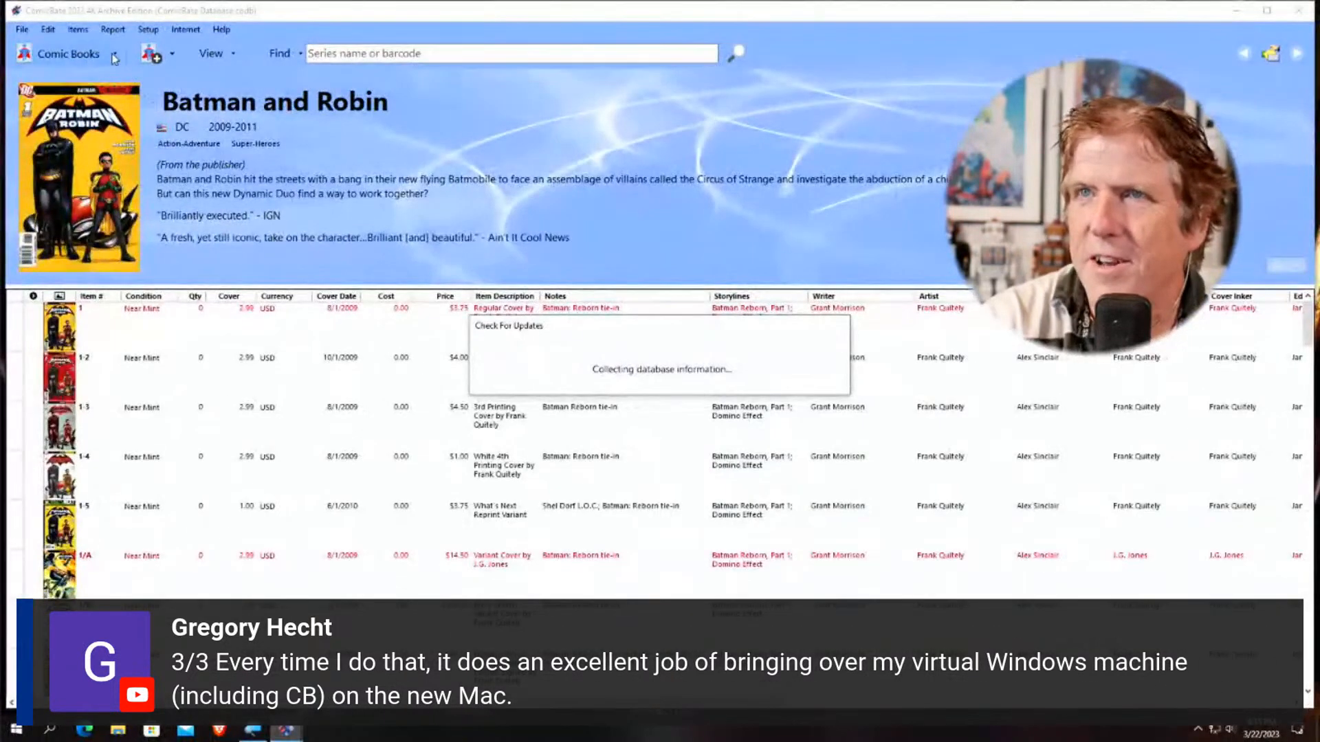
Exit ComicBase and relaunch ComicBase 2023 4K Archive Edition from the desktop
{"action": "left_click", "coordinate": [21, 31]}
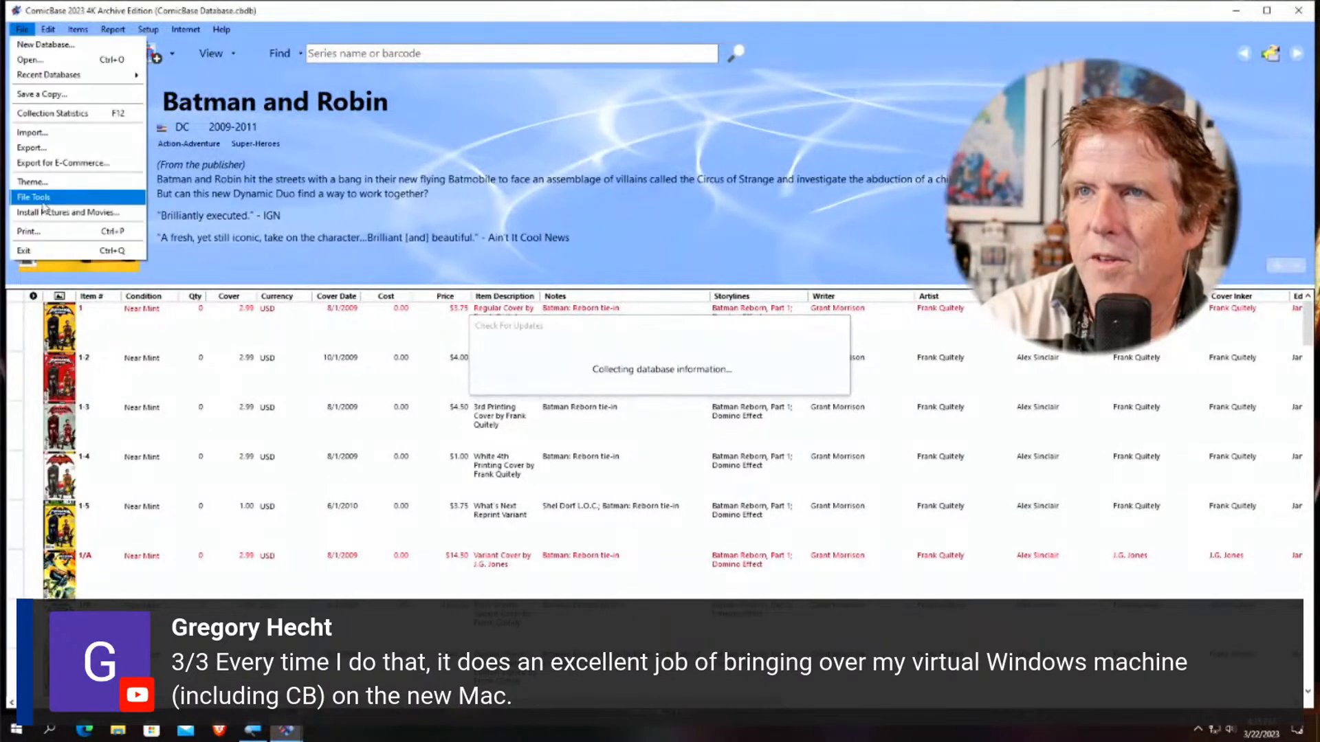
{"action": "left_click", "coordinate": [41, 250]}
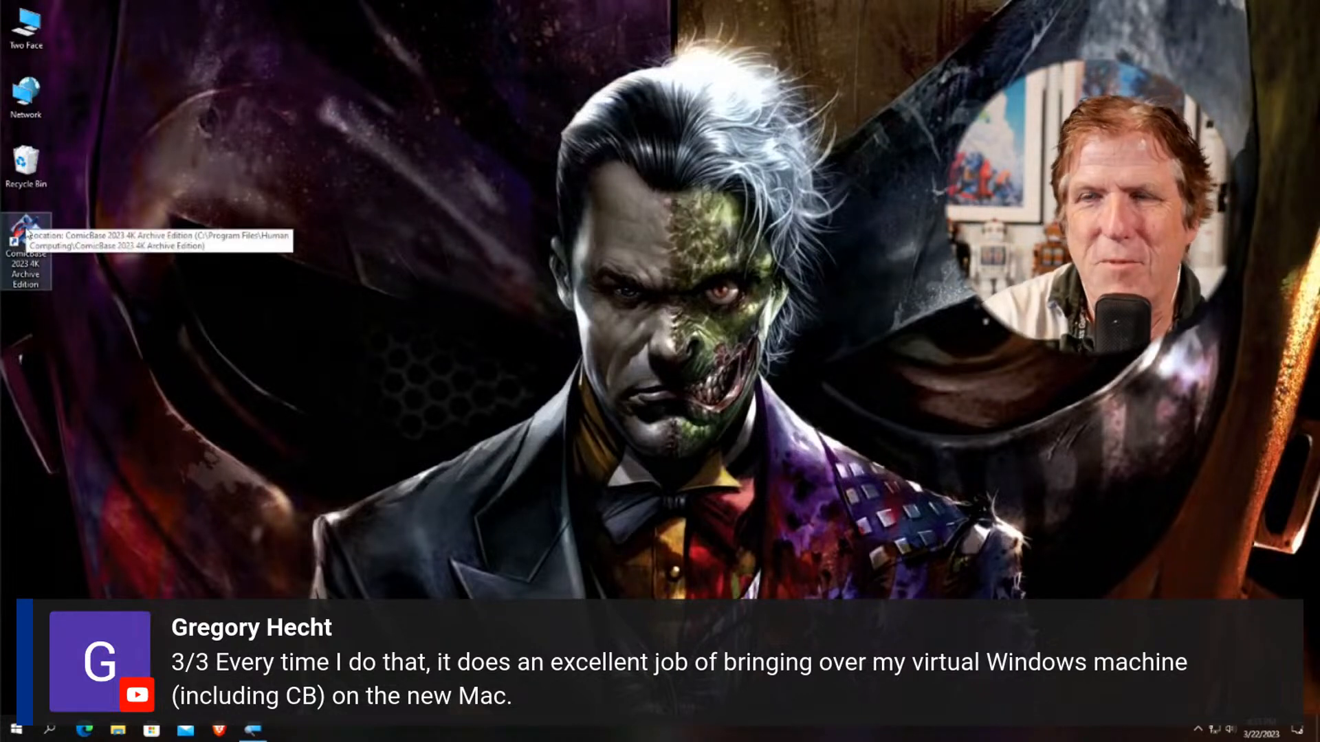
{"action": "double_click", "coordinate": [28, 222]}
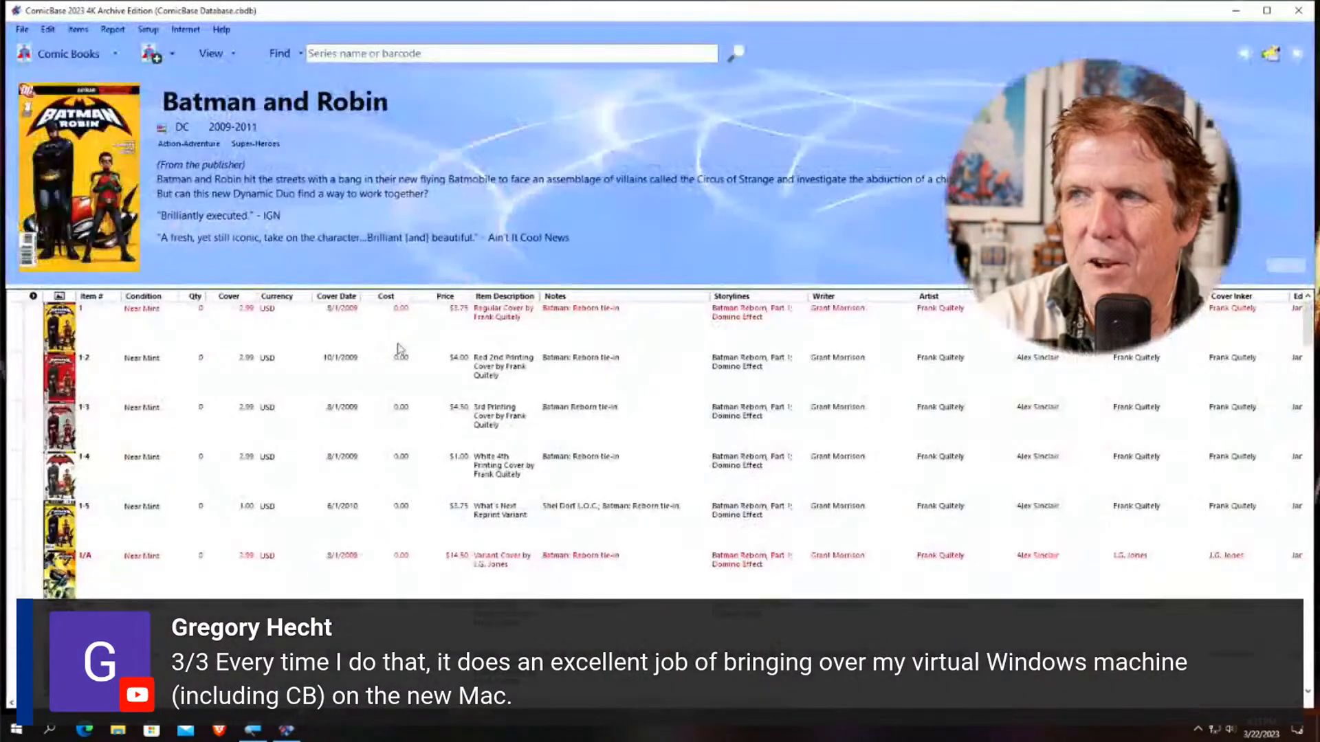
Check for software and content updates, and close the Content Updated summary
{"action": "left_click", "coordinate": [180, 30]}
{"action": "left_click", "coordinate": [190, 62]}
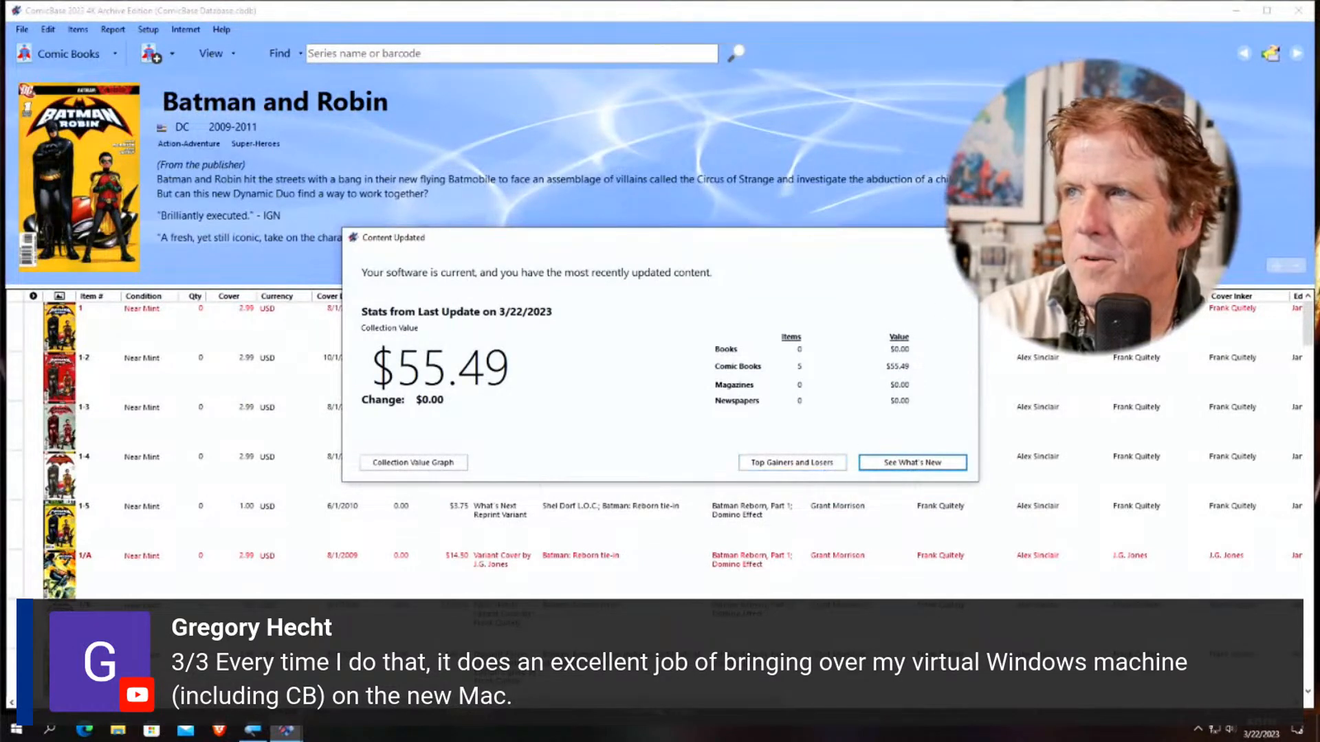
{"action": "left_click", "coordinate": [968, 237]}
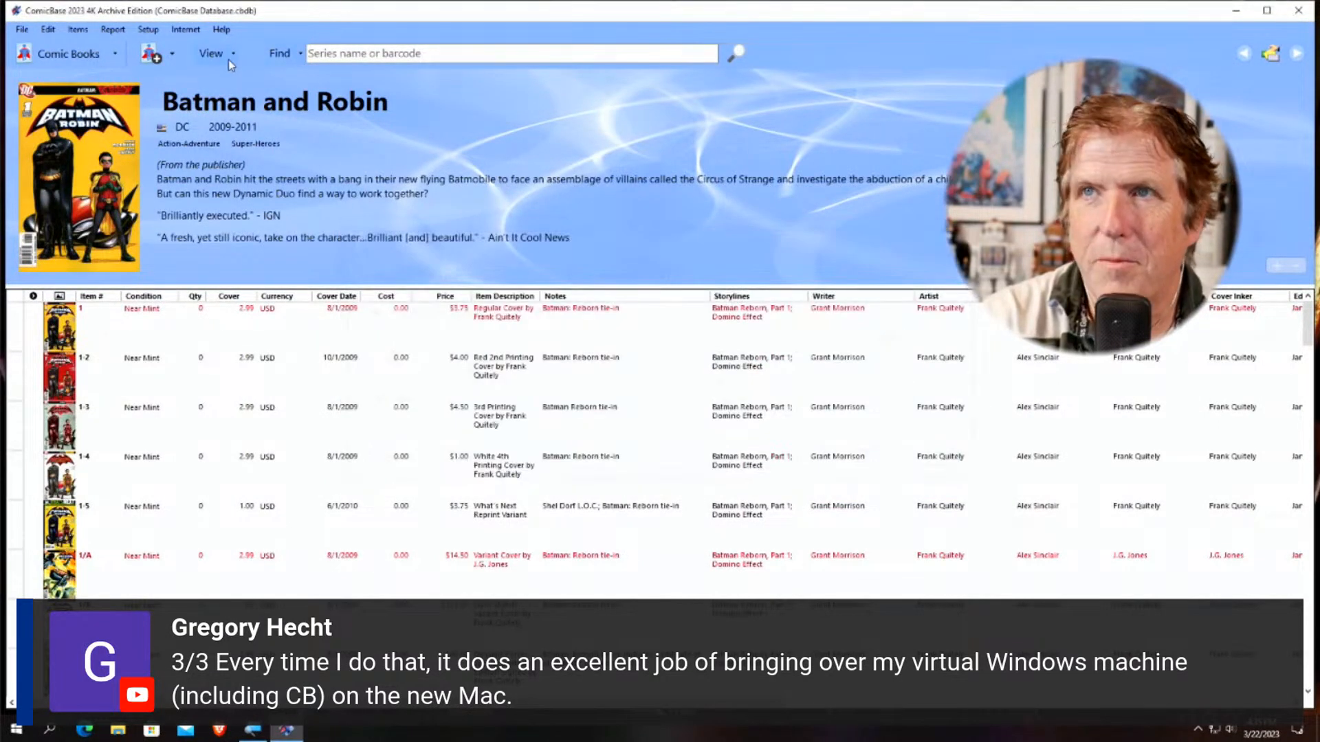
Redownload the most recent content update for selected types only, excluding Books and Newspapers, and decline removing existing uncollected items of those types
{"action": "left_click", "coordinate": [174, 36]}
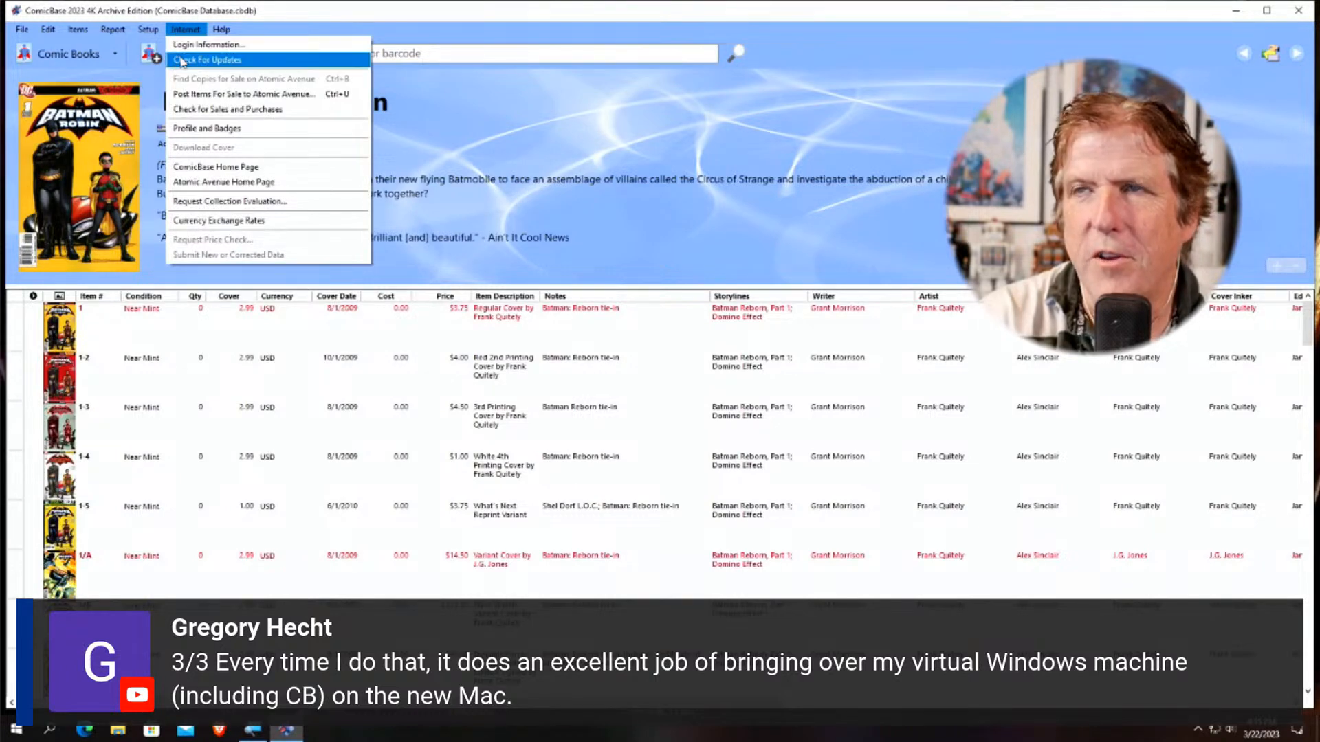
{"action": "left_click", "coordinate": [183, 62]}
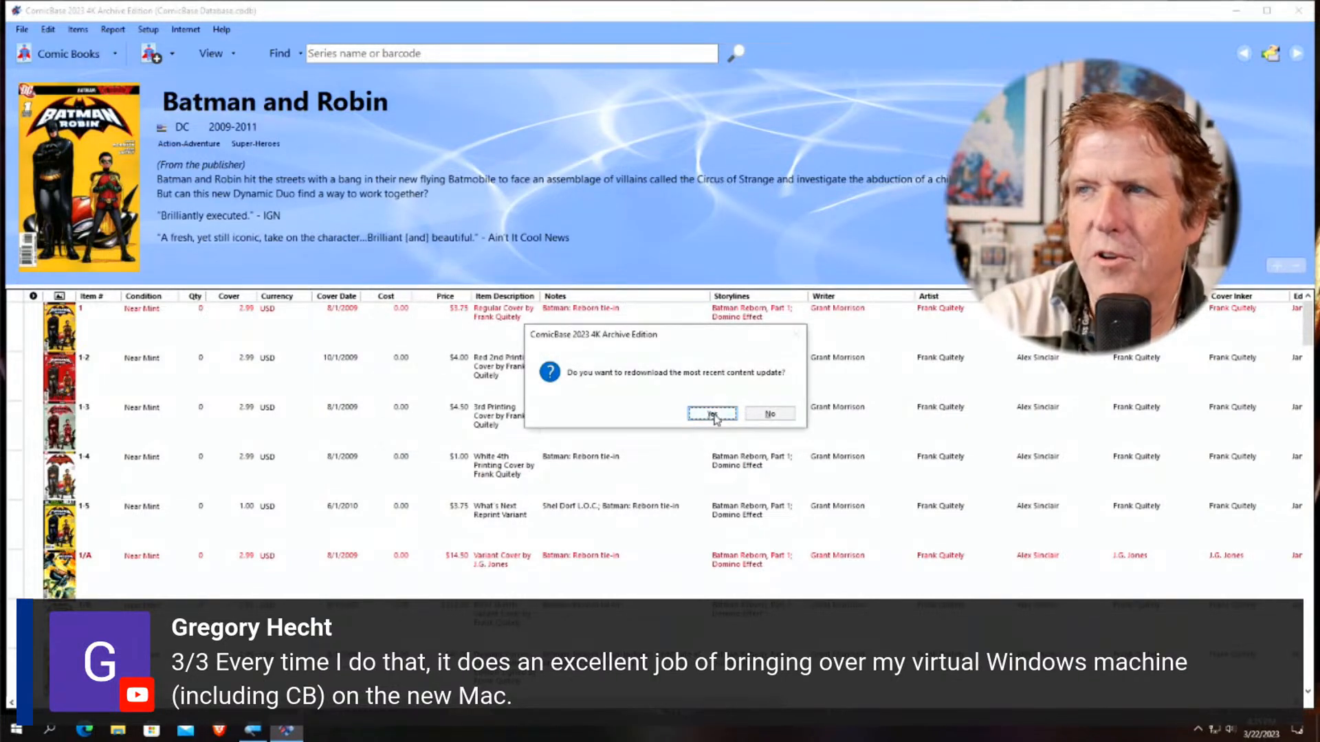
{"action": "left_click", "coordinate": [713, 414]}
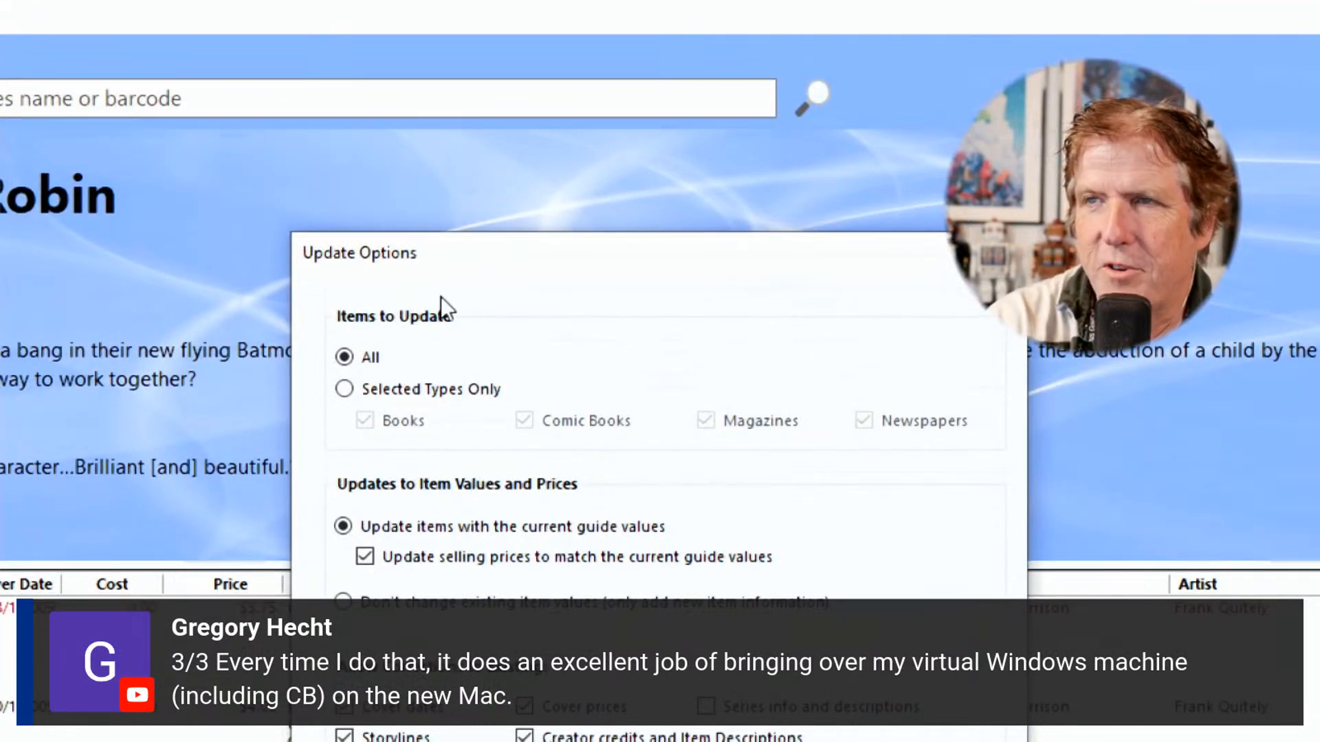
{"action": "left_click", "coordinate": [382, 390]}
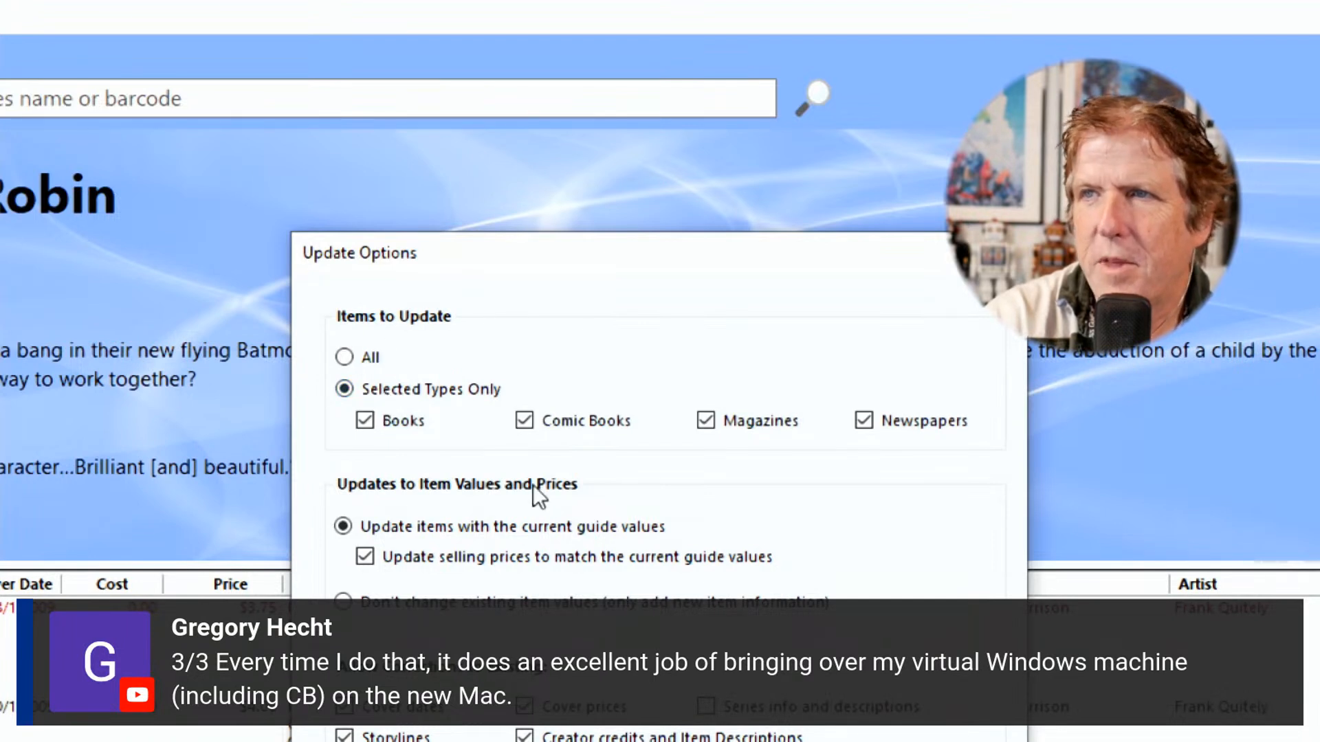
{"action": "left_click", "coordinate": [865, 419]}
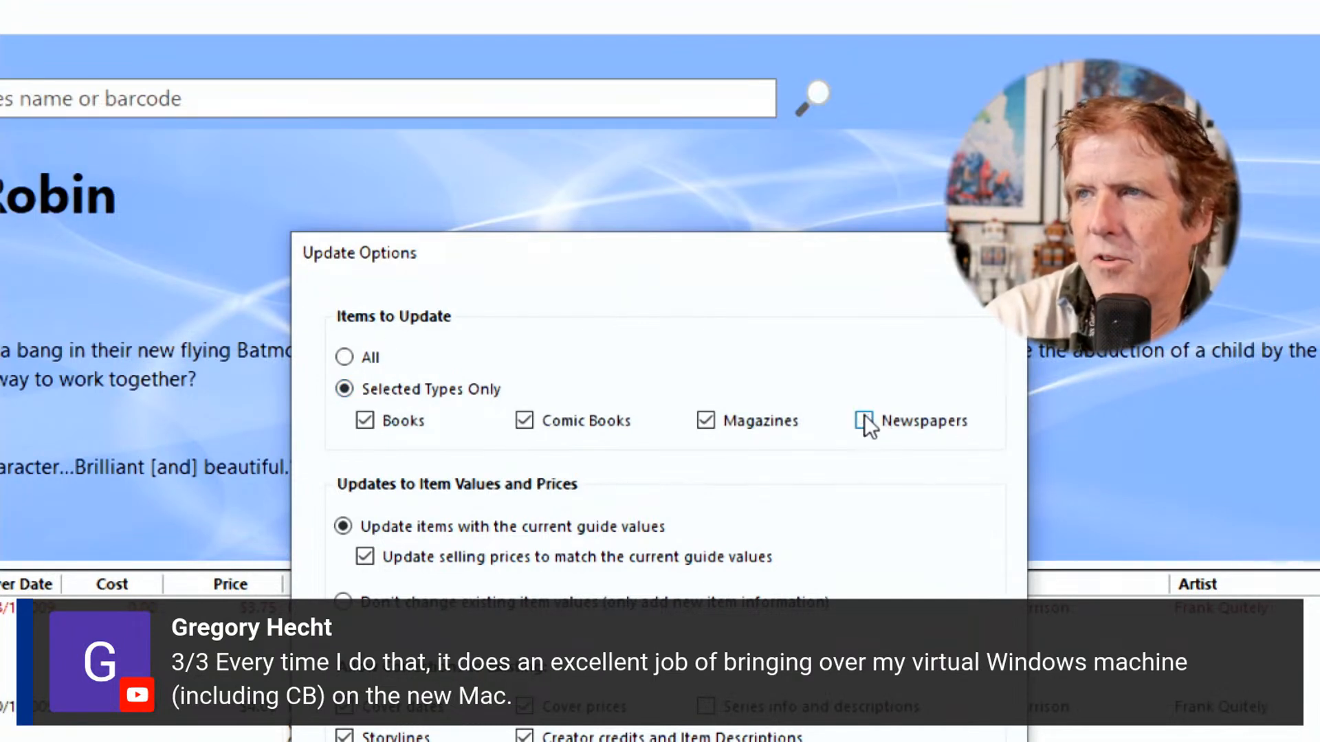
{"action": "left_click", "coordinate": [369, 422]}
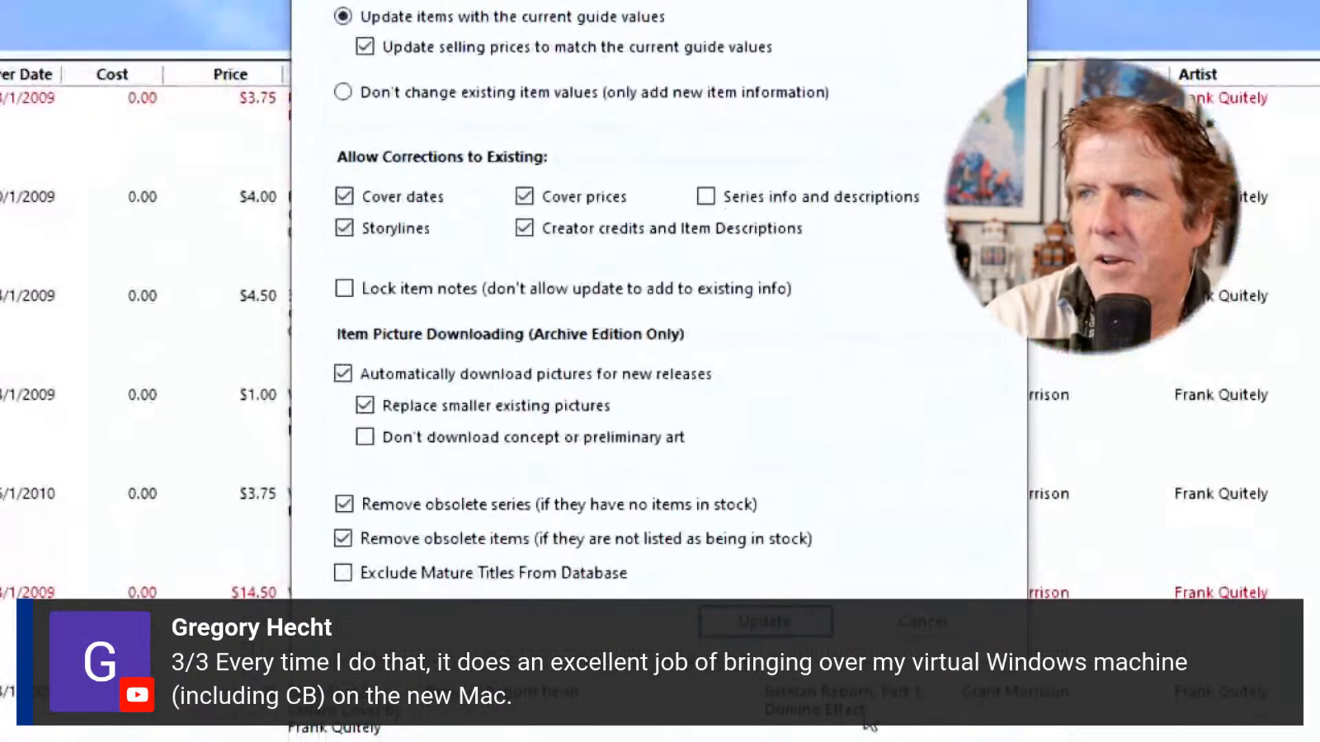
{"action": "left_click", "coordinate": [790, 629]}
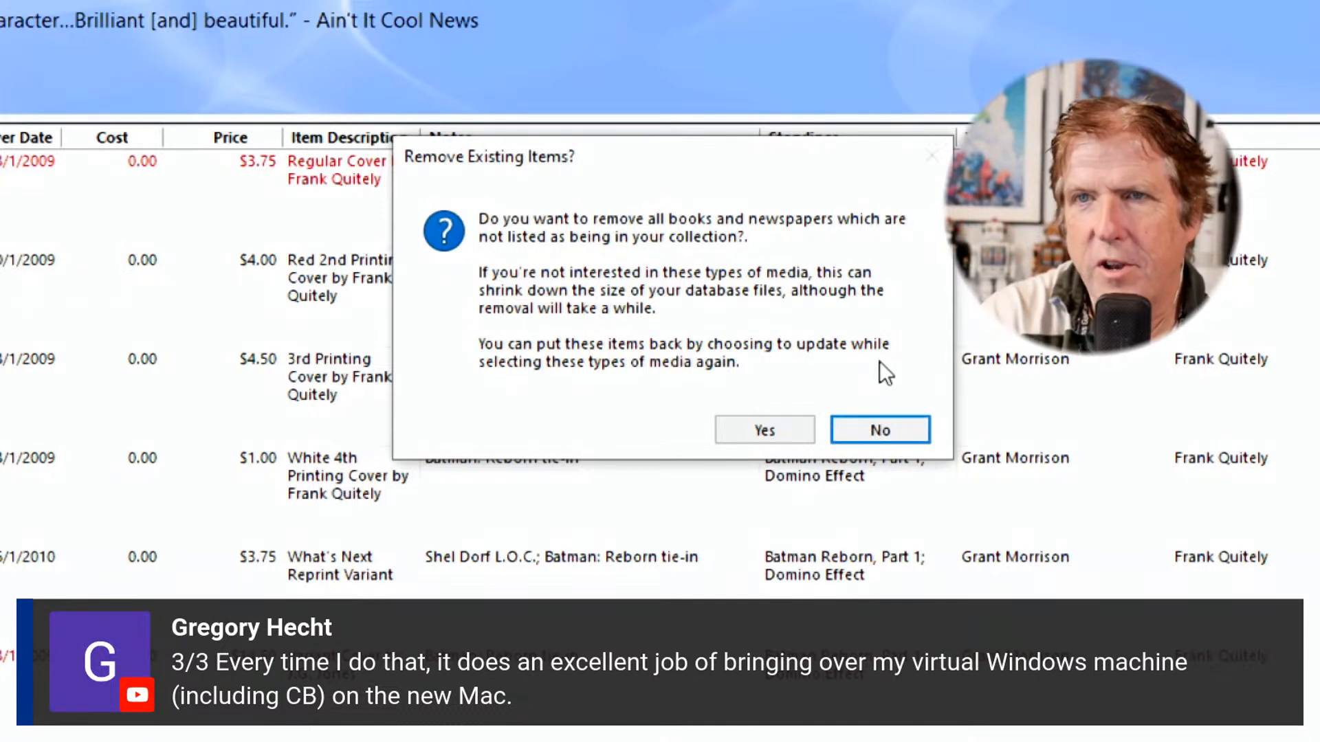
{"action": "left_click", "coordinate": [892, 443]}
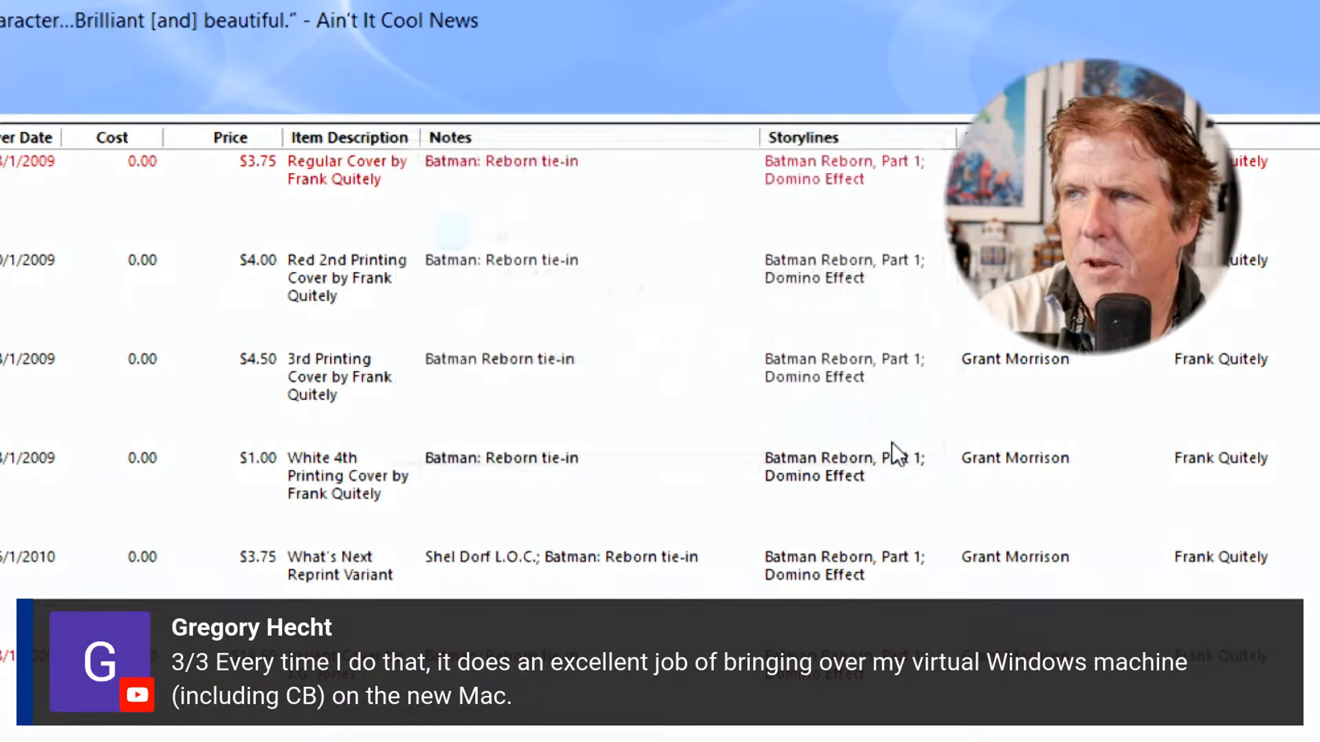
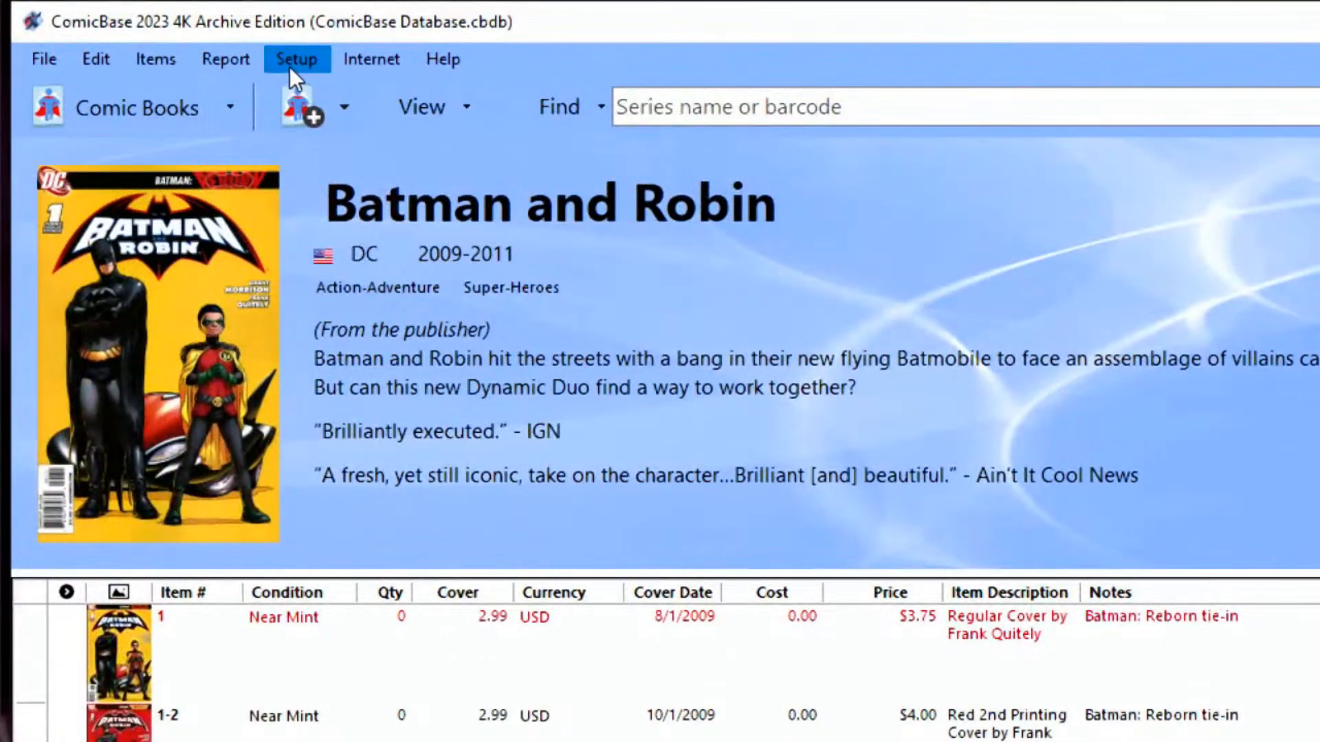
Review the update and automatic backup options in the ComicBase preferences, and close them without saving
{"action": "left_click", "coordinate": [290, 67]}
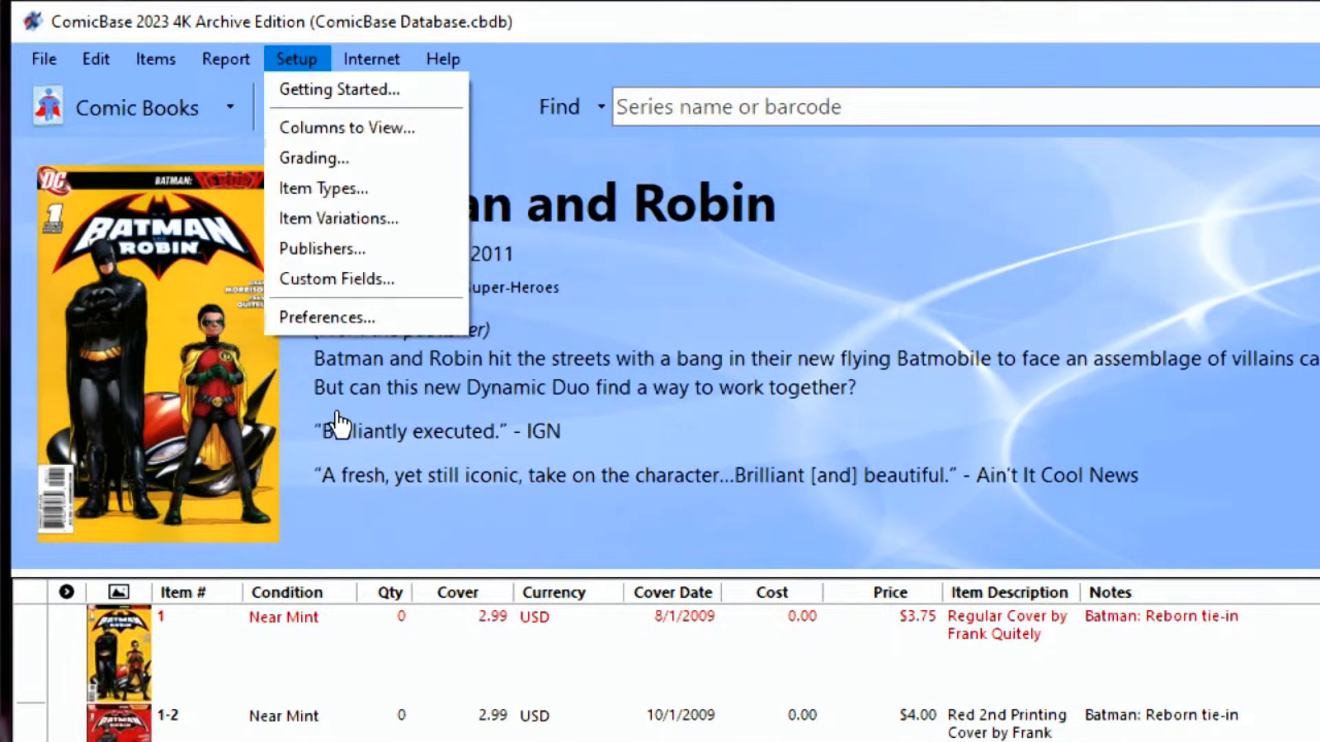
{"action": "left_click", "coordinate": [357, 318]}
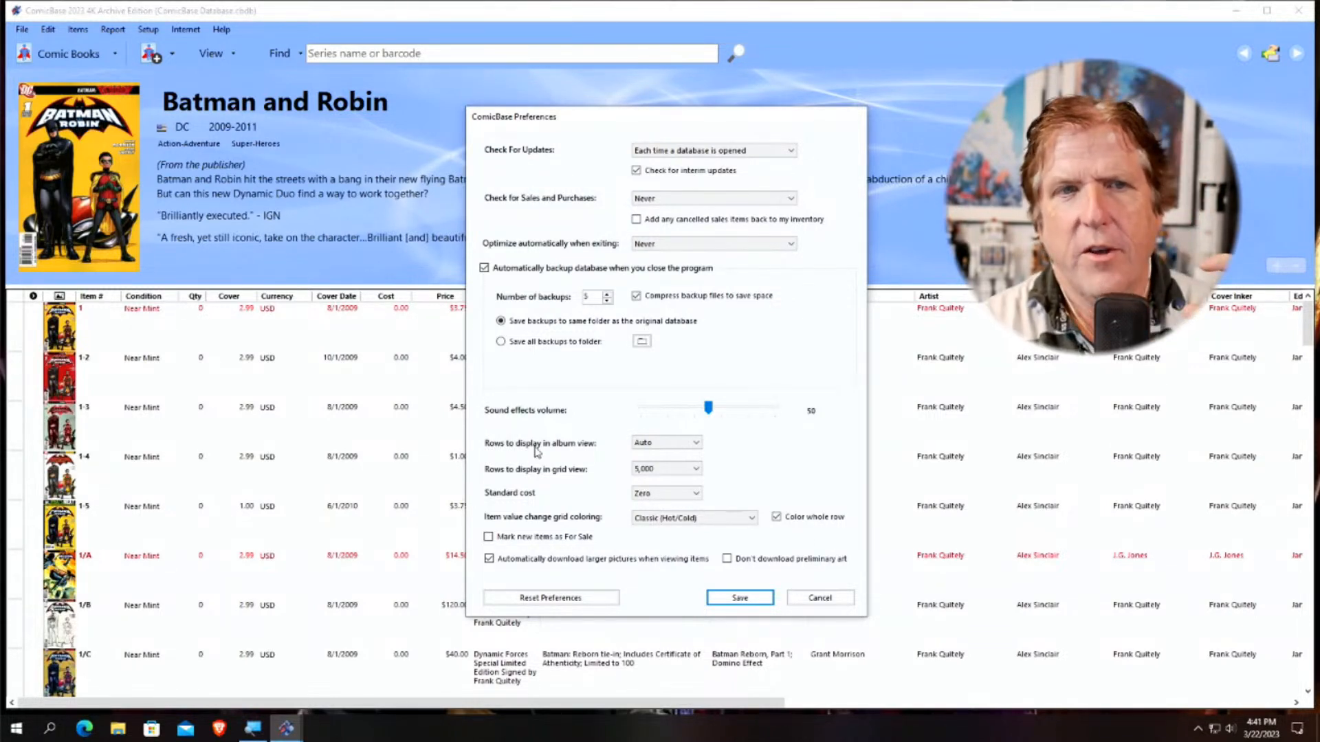
{"action": "left_click", "coordinate": [822, 599]}
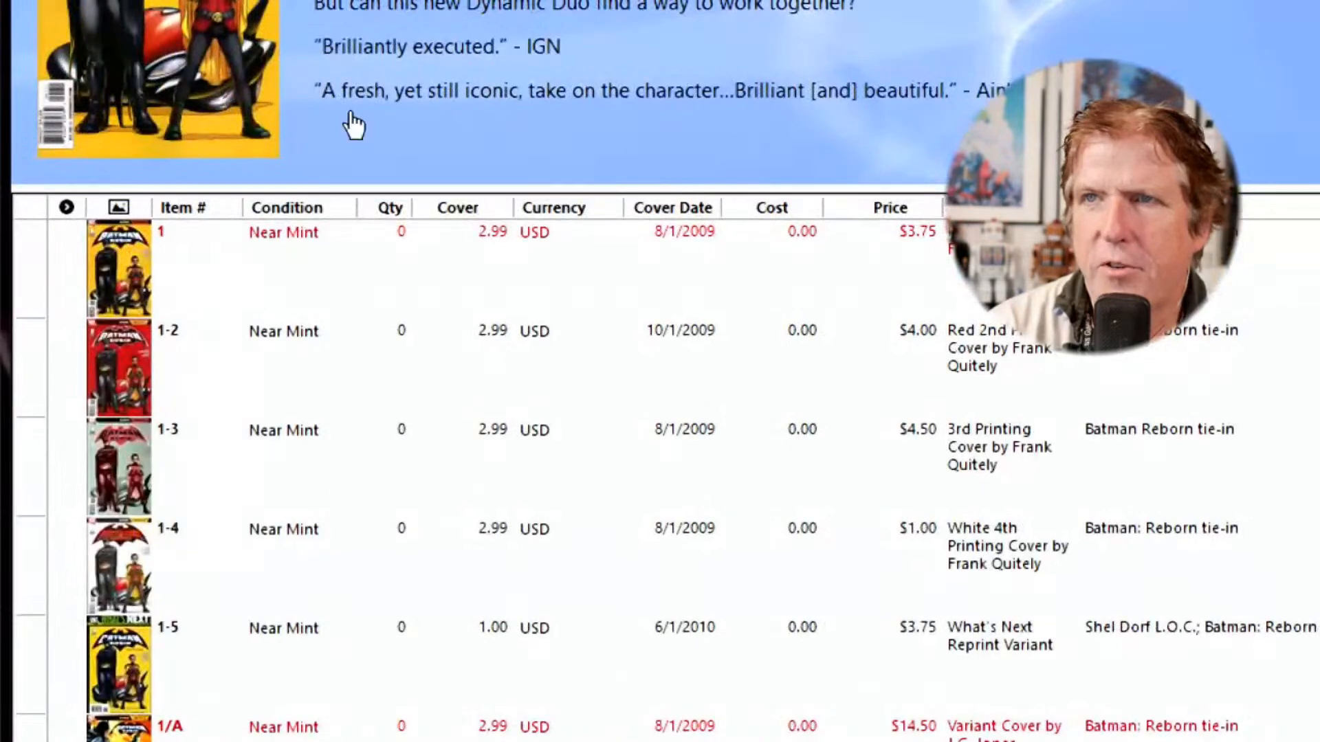
Browse the Batman and Robin issue list and view the details of items 5/A, 5, 4/A and 6
{"action": "scroll", "coordinate": [155, 456], "scroll_direction": "down", "scroll_amount": 7}
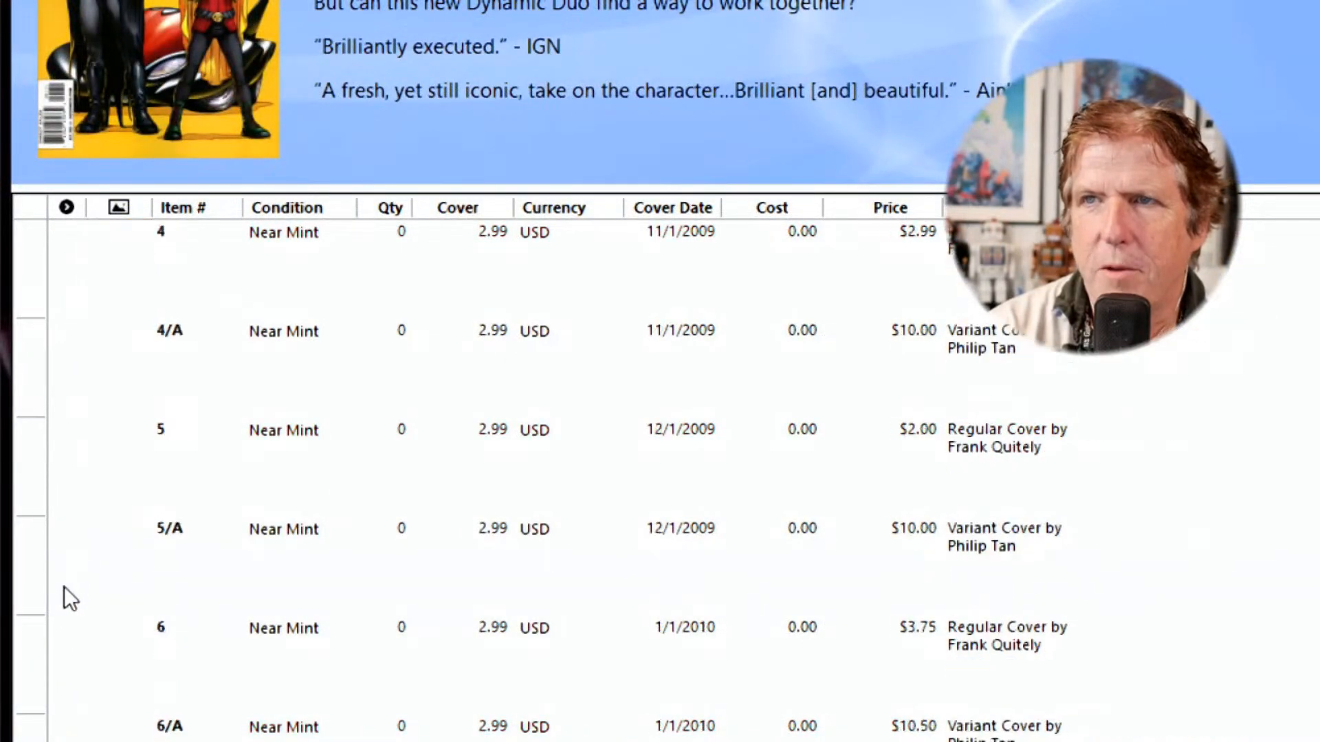
{"action": "scroll", "coordinate": [126, 545], "scroll_direction": "up", "scroll_amount": 1}
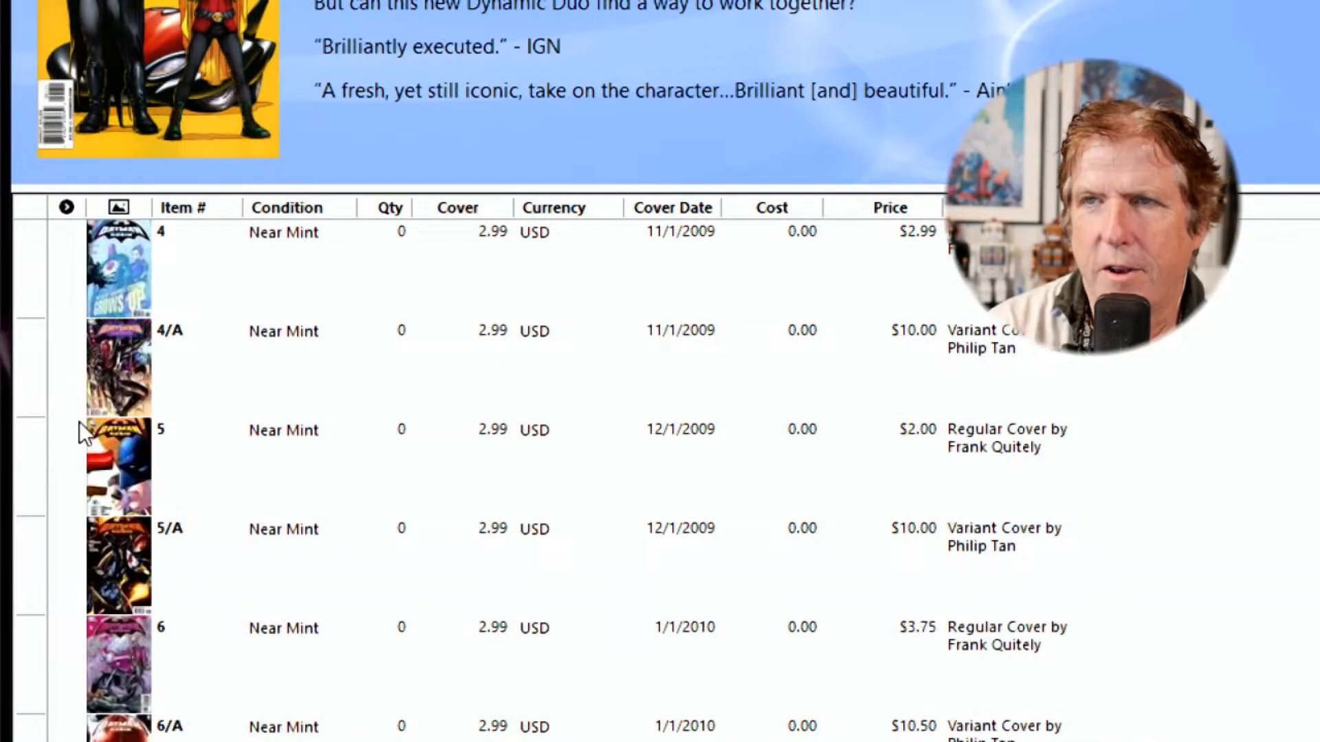
{"action": "scroll", "coordinate": [257, 577], "scroll_direction": "up", "scroll_amount": 6}
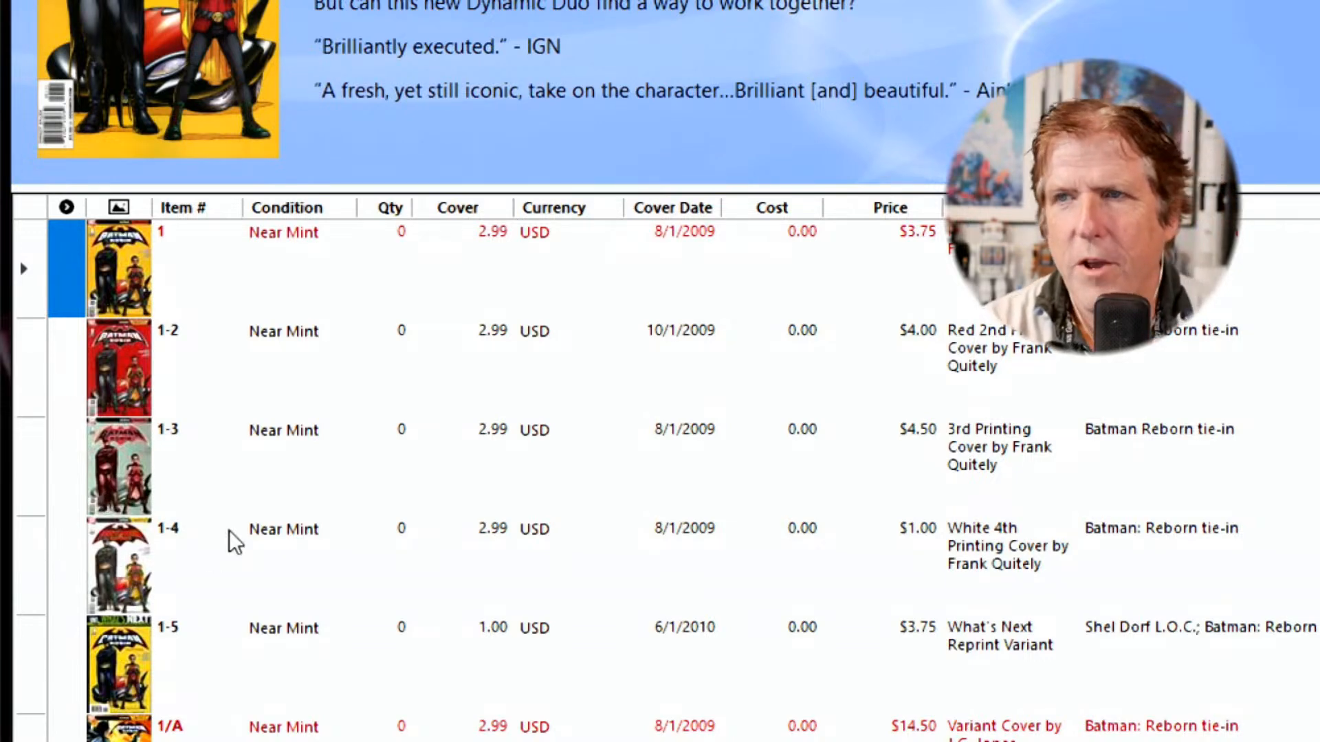
{"action": "scroll", "coordinate": [377, 543], "scroll_direction": "down", "scroll_amount": 6}
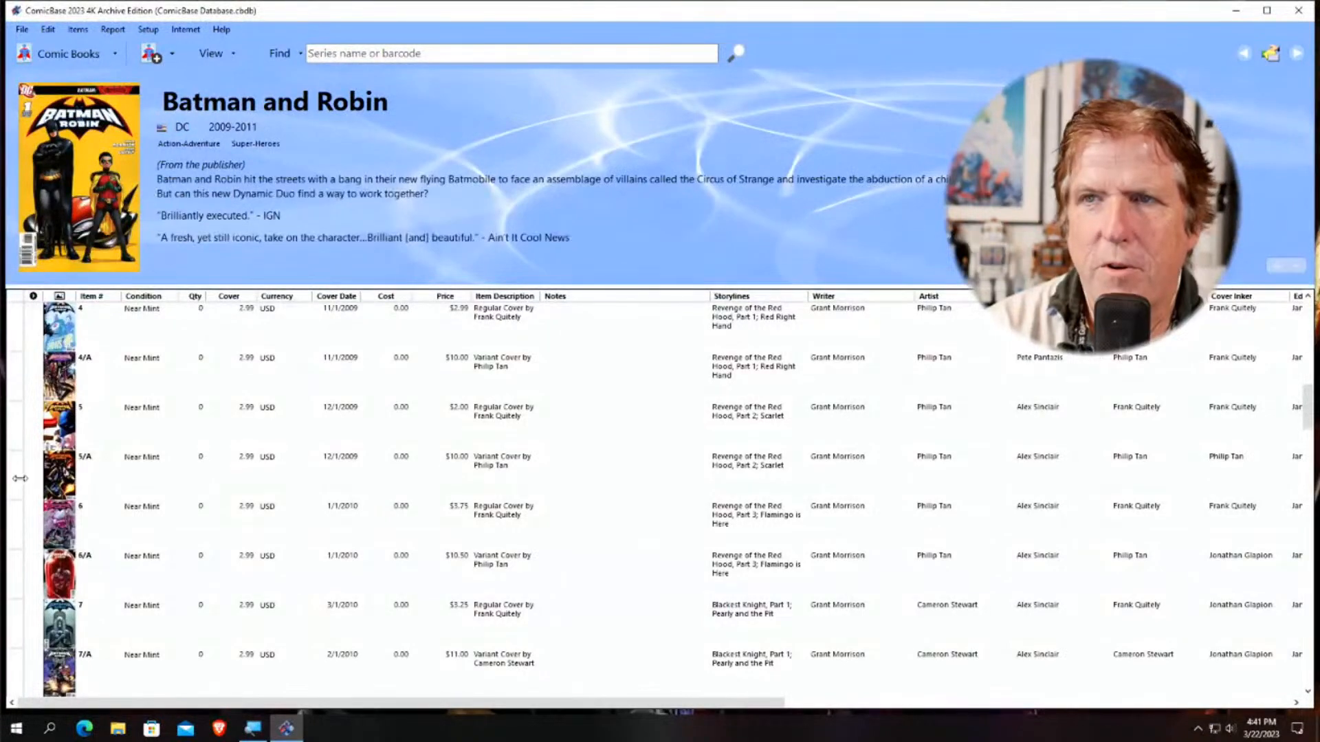
{"action": "left_click", "coordinate": [16, 482]}
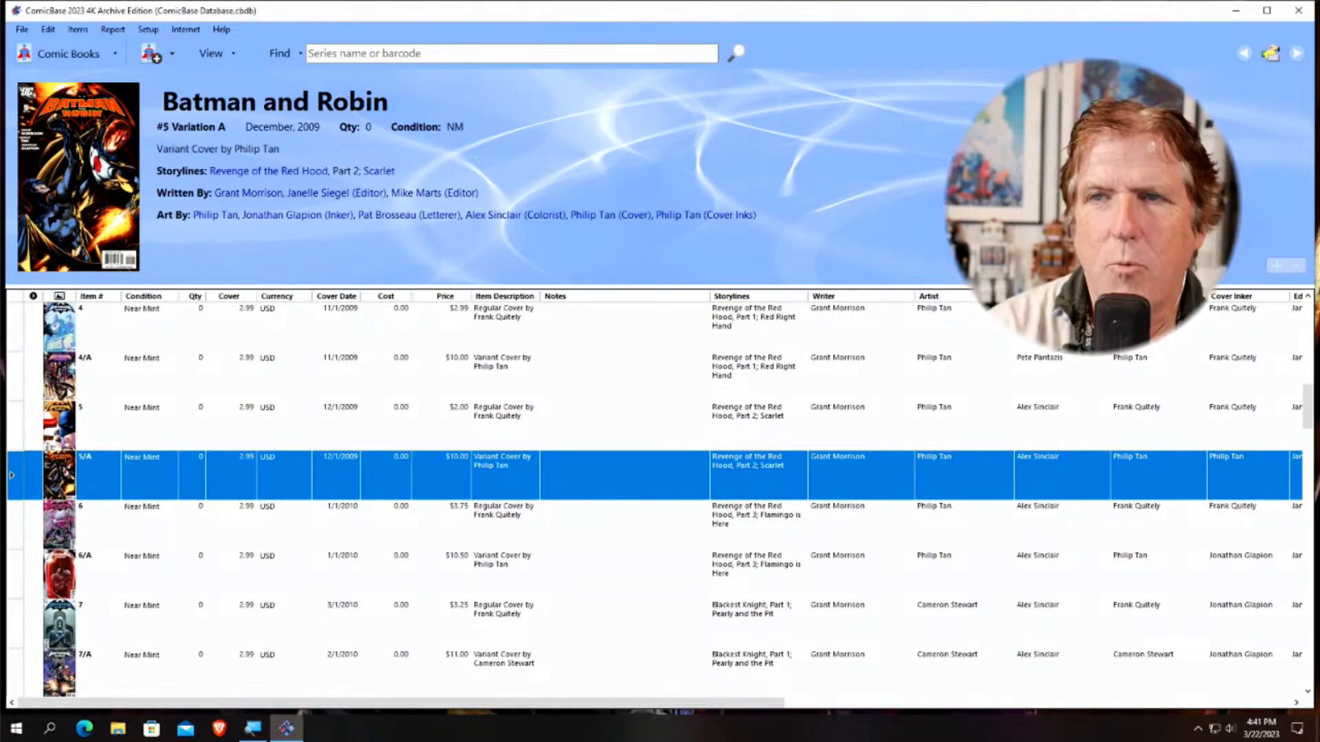
{"action": "left_click", "coordinate": [17, 433]}
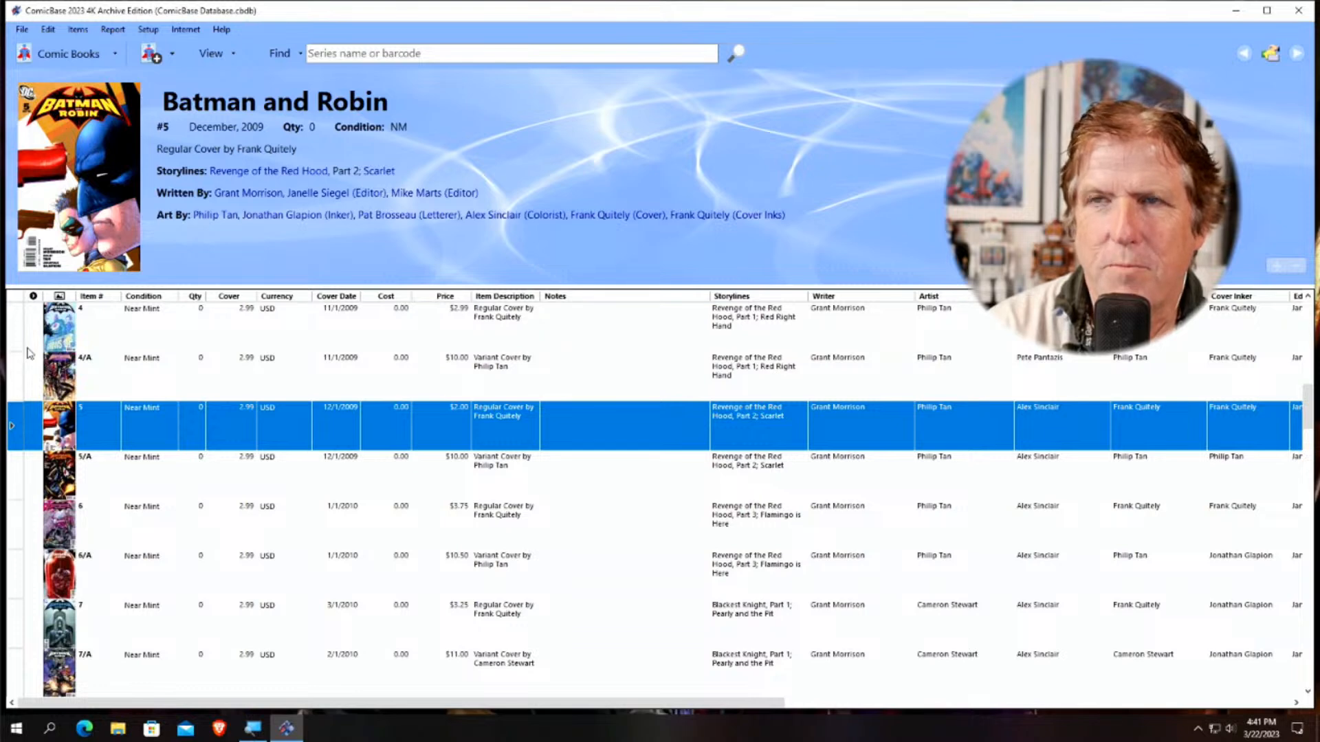
{"action": "left_click", "coordinate": [20, 371]}
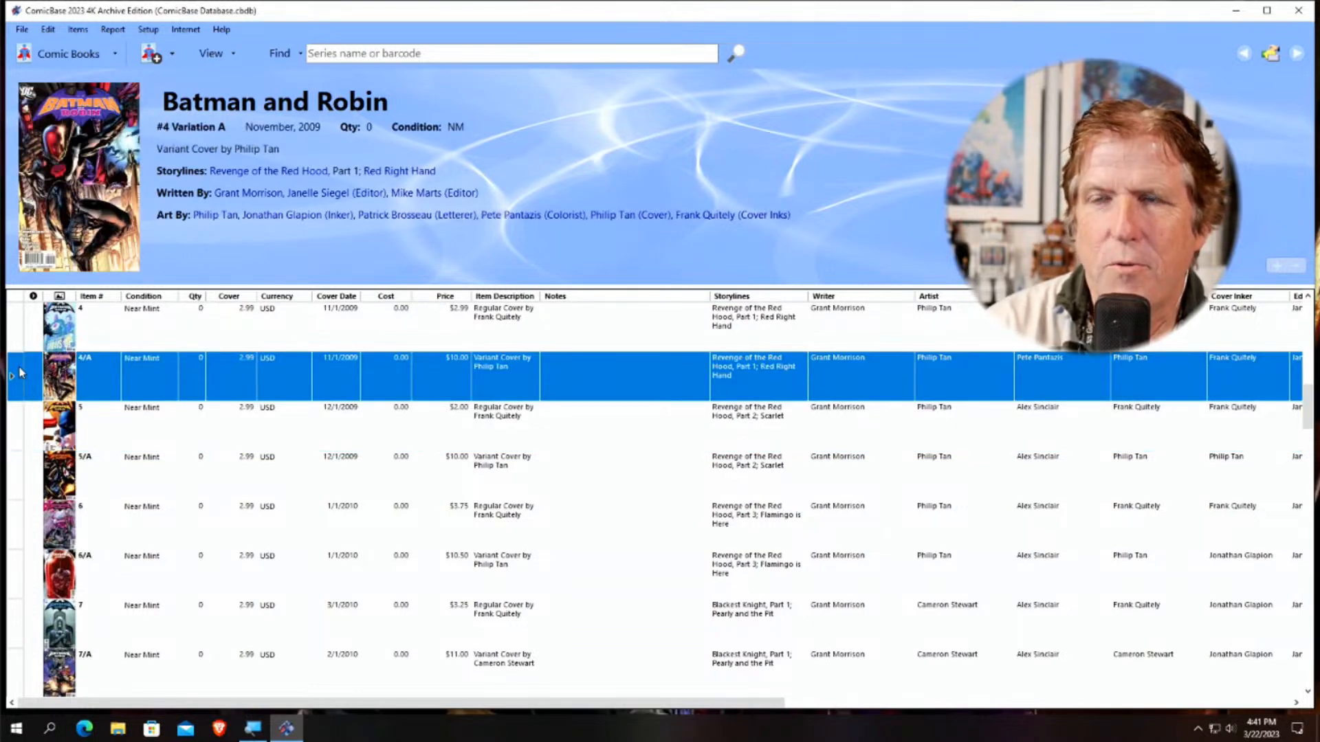
{"action": "left_click", "coordinate": [22, 534]}
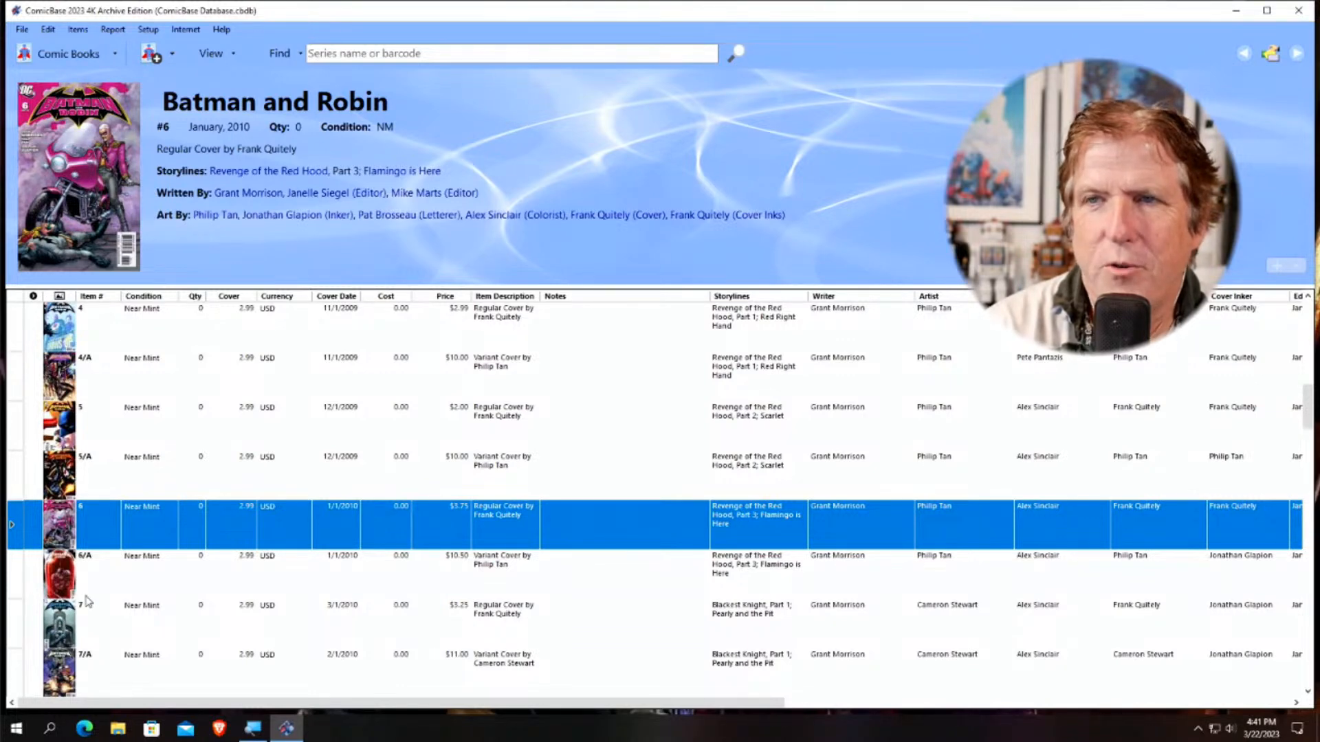
View enlarged cover pictures of Batman and Robin items 7, 2-4, 4 and 2-3
{"action": "left_click", "coordinate": [63, 631]}
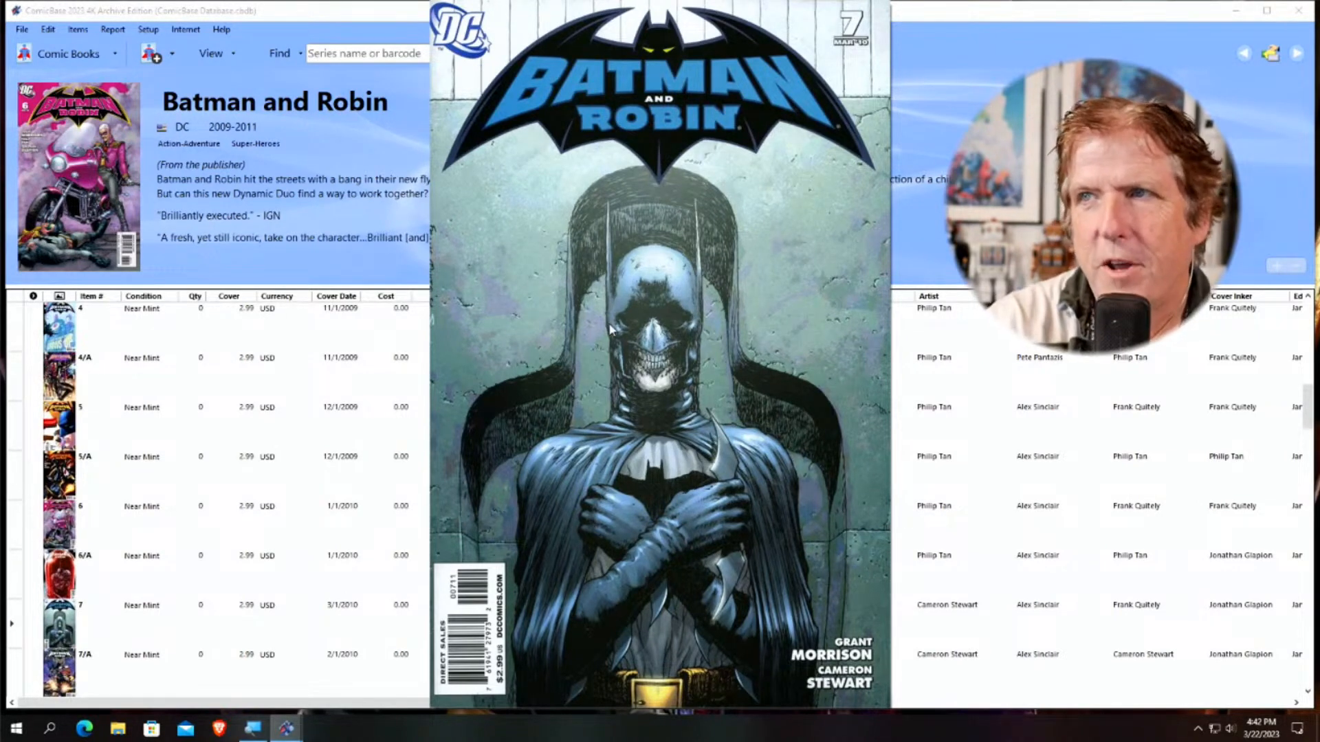
{"action": "left_click", "coordinate": [647, 364]}
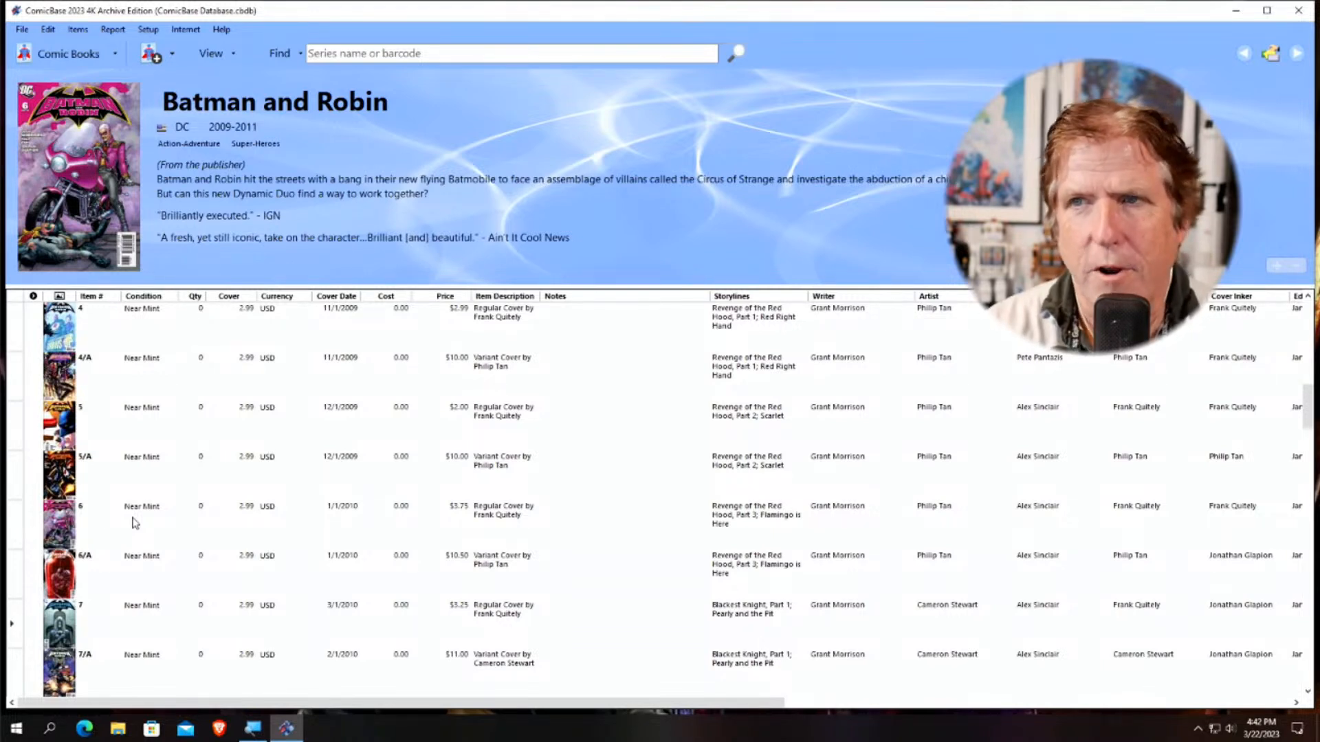
{"action": "scroll", "coordinate": [172, 498], "scroll_direction": "down", "scroll_amount": 1}
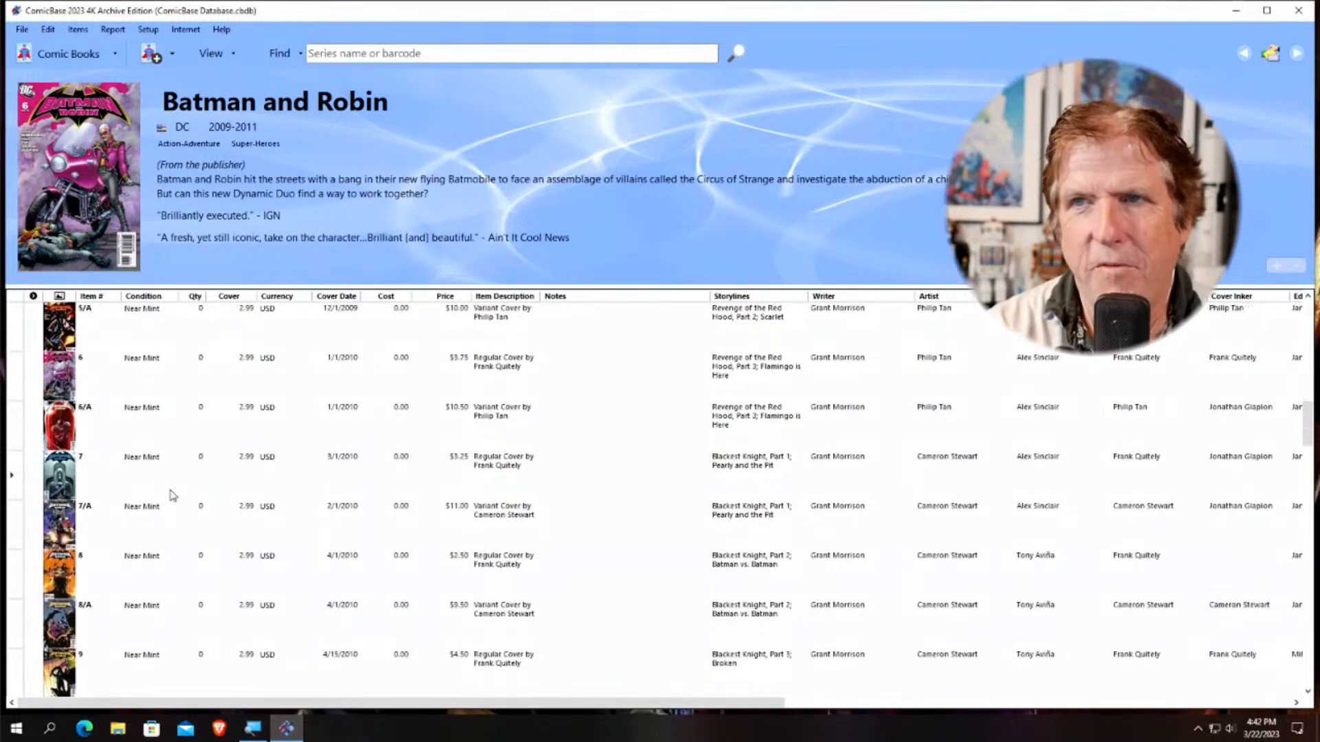
{"action": "scroll", "coordinate": [172, 506], "scroll_direction": "down", "scroll_amount": 1}
{"action": "scroll", "coordinate": [172, 507], "scroll_direction": "up", "scroll_amount": 2}
{"action": "scroll", "coordinate": [172, 507], "scroll_direction": "up", "scroll_amount": 2}
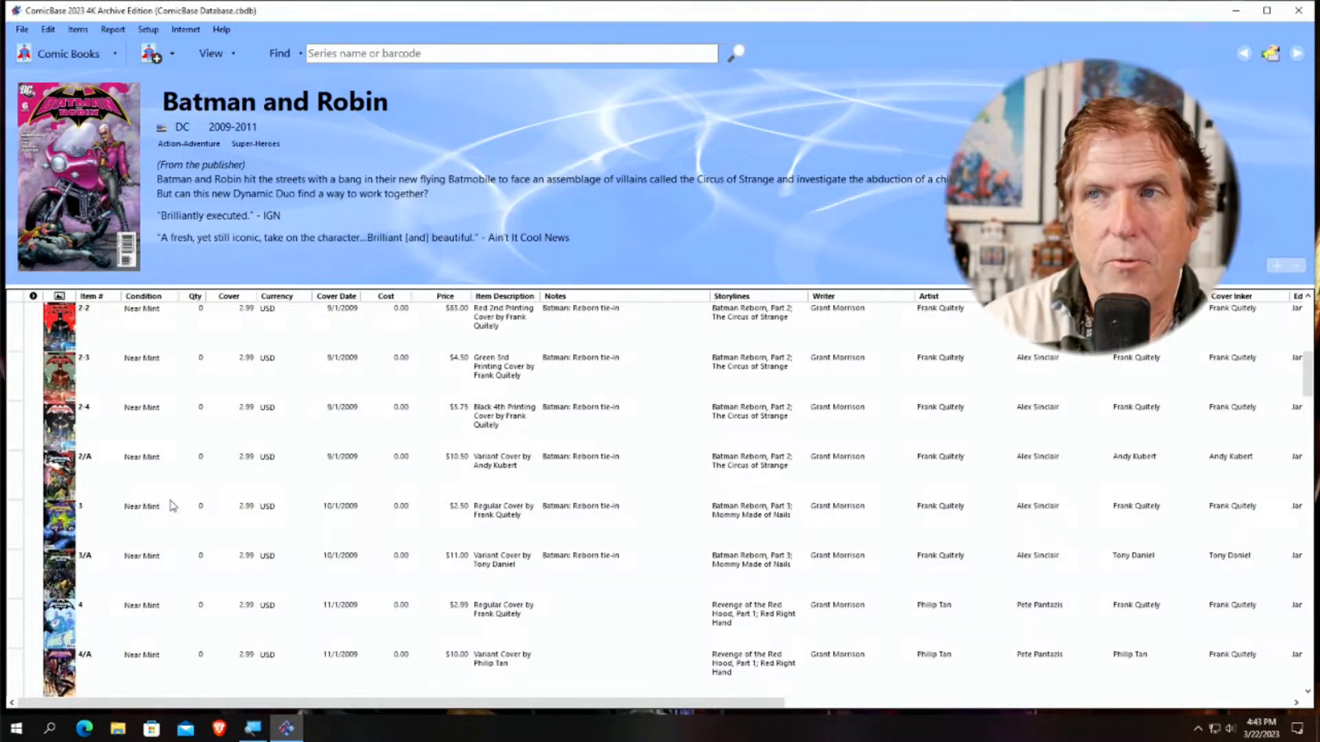
{"action": "left_click", "coordinate": [62, 437]}
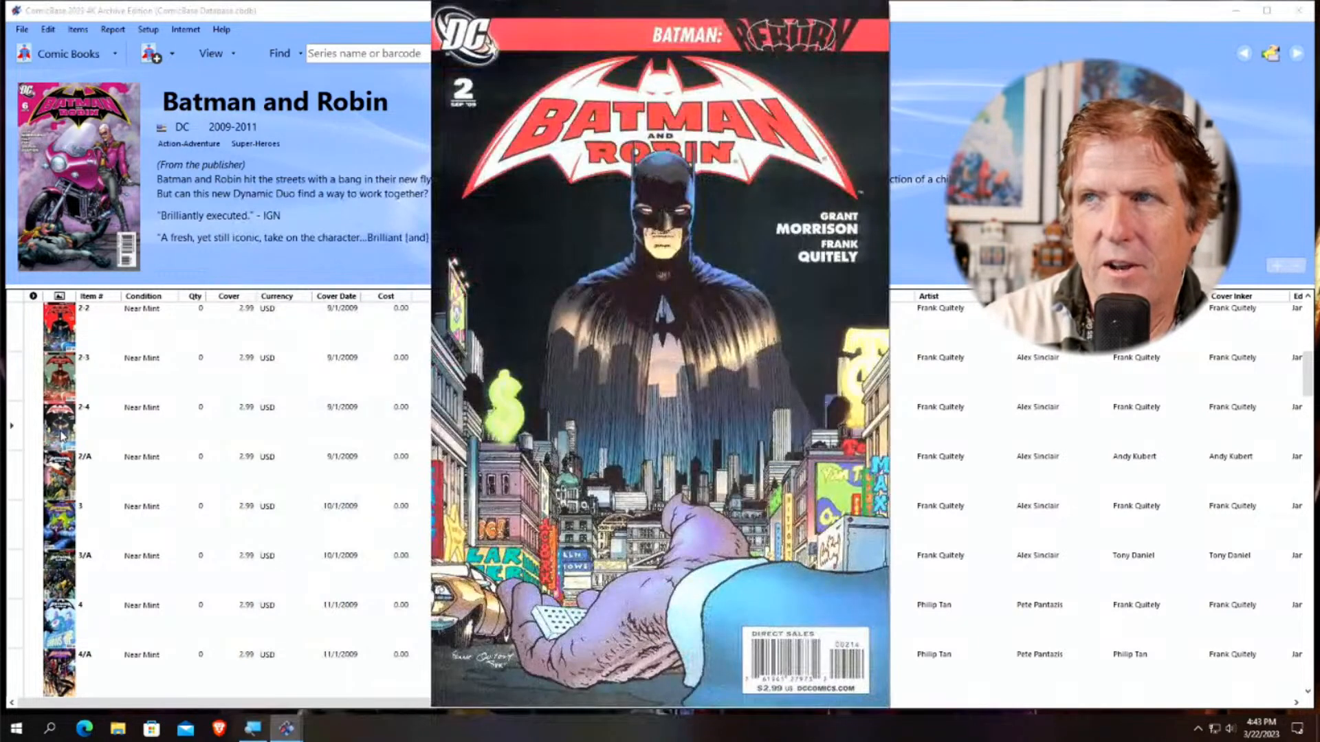
{"action": "left_click", "coordinate": [68, 619]}
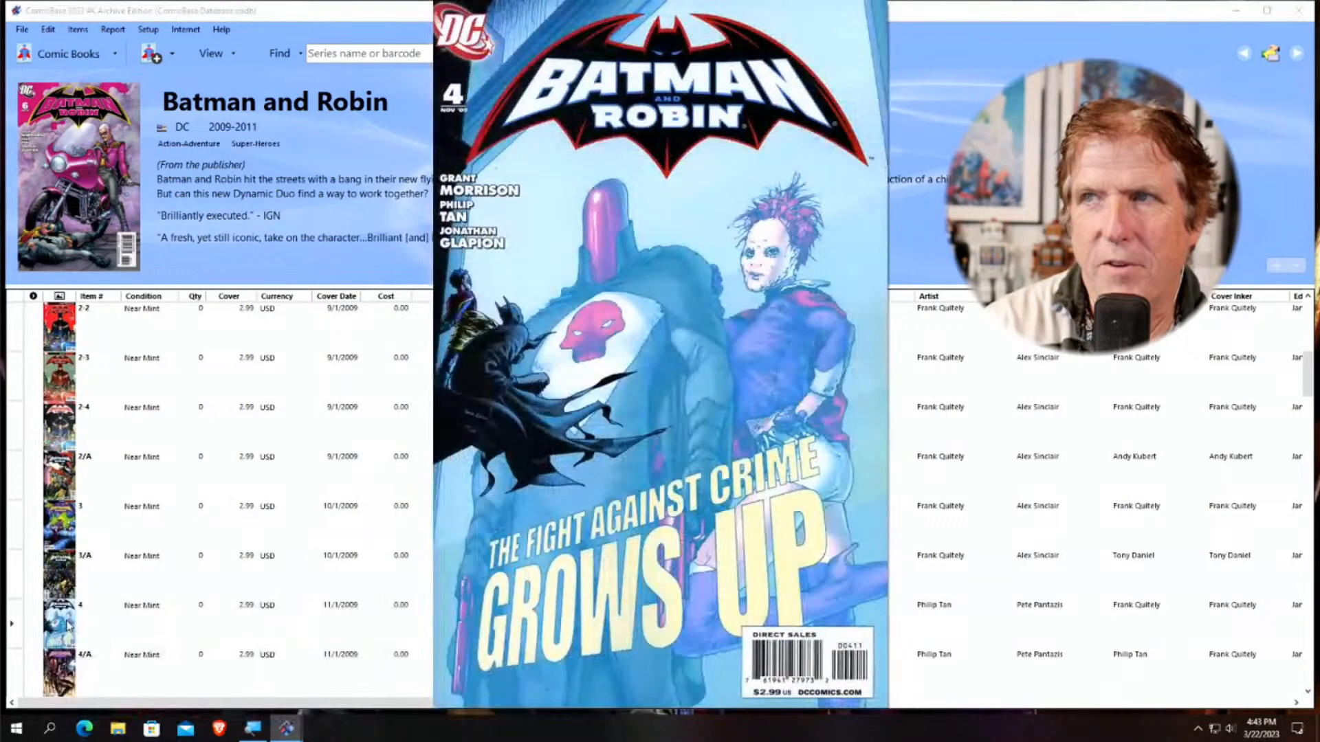
{"action": "left_click", "coordinate": [66, 370]}
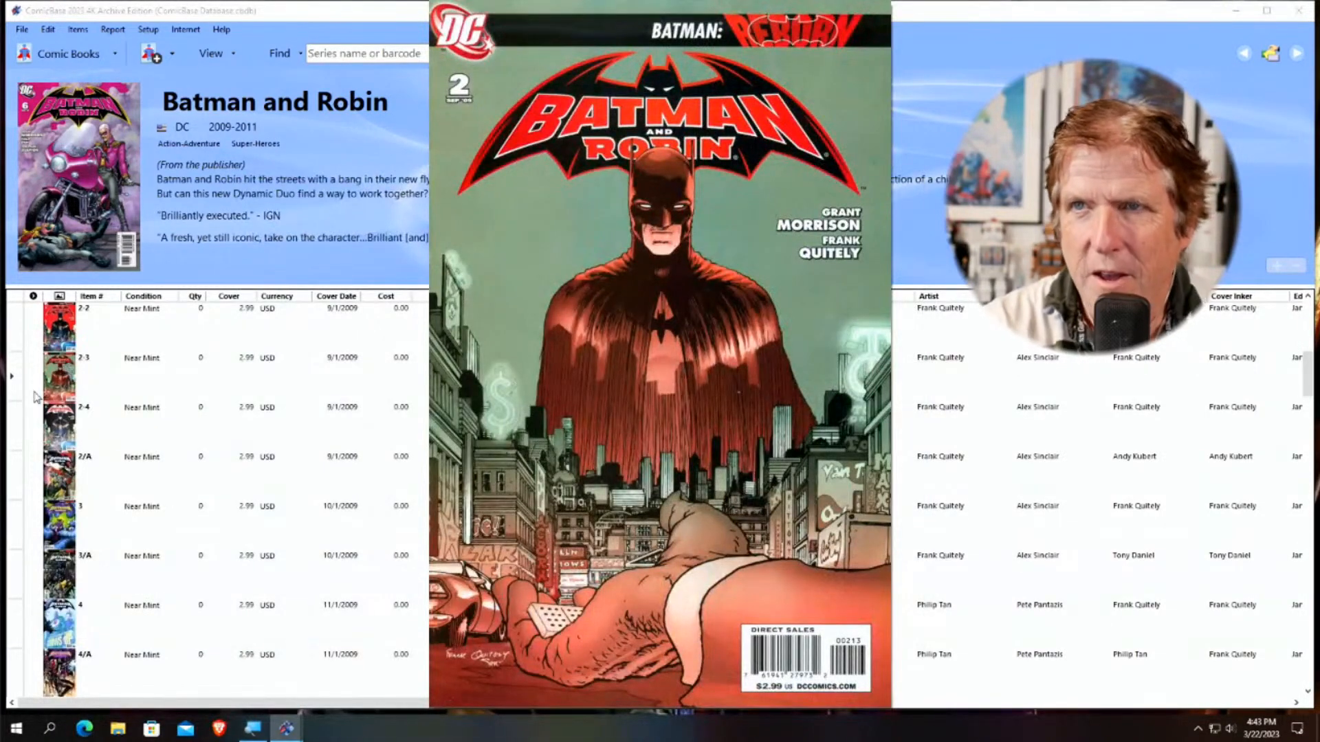
Close the enlarged cover picture and view the details of Batman and Robin item 2-3
{"action": "left_click", "coordinate": [14, 382]}
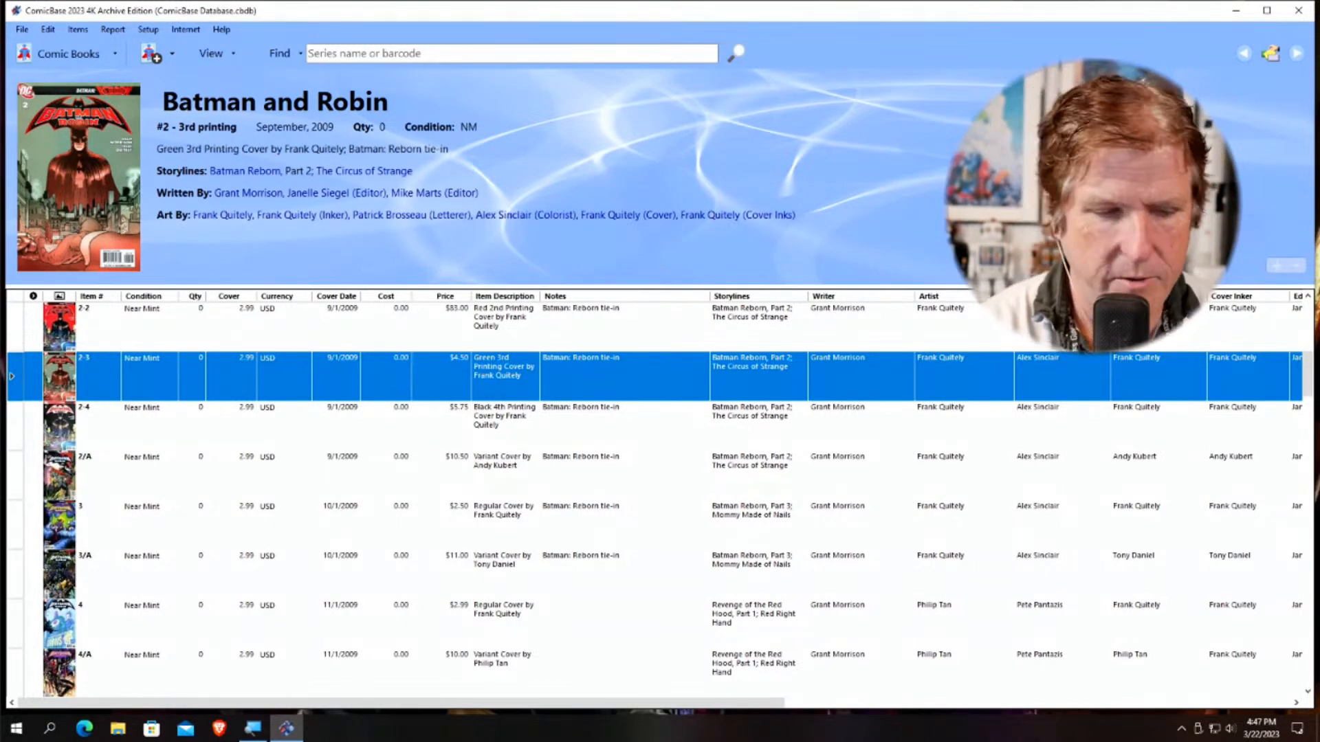
{"action": "scroll", "coordinate": [94, 644], "scroll_direction": "up", "scroll_amount": 1}
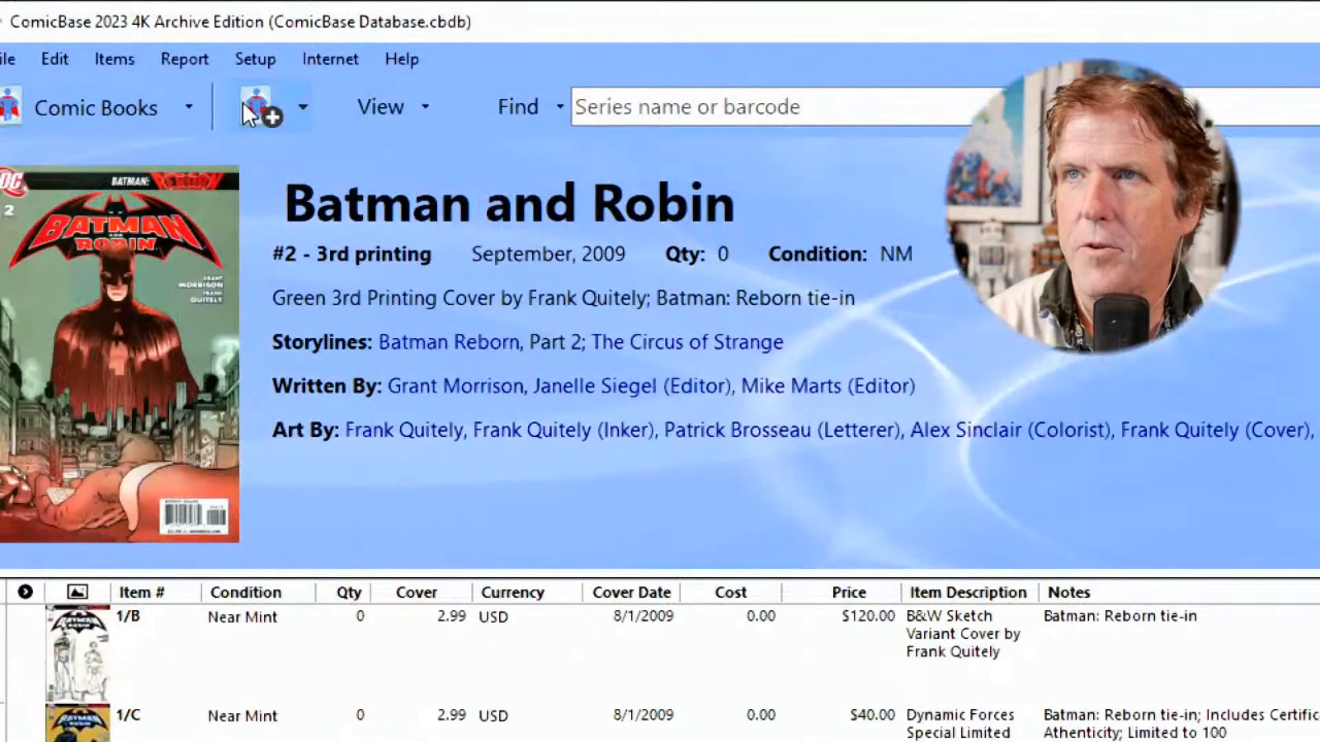
In the preferences, try Cover Price and Current Value as the standard cost
{"action": "left_click", "coordinate": [266, 61]}
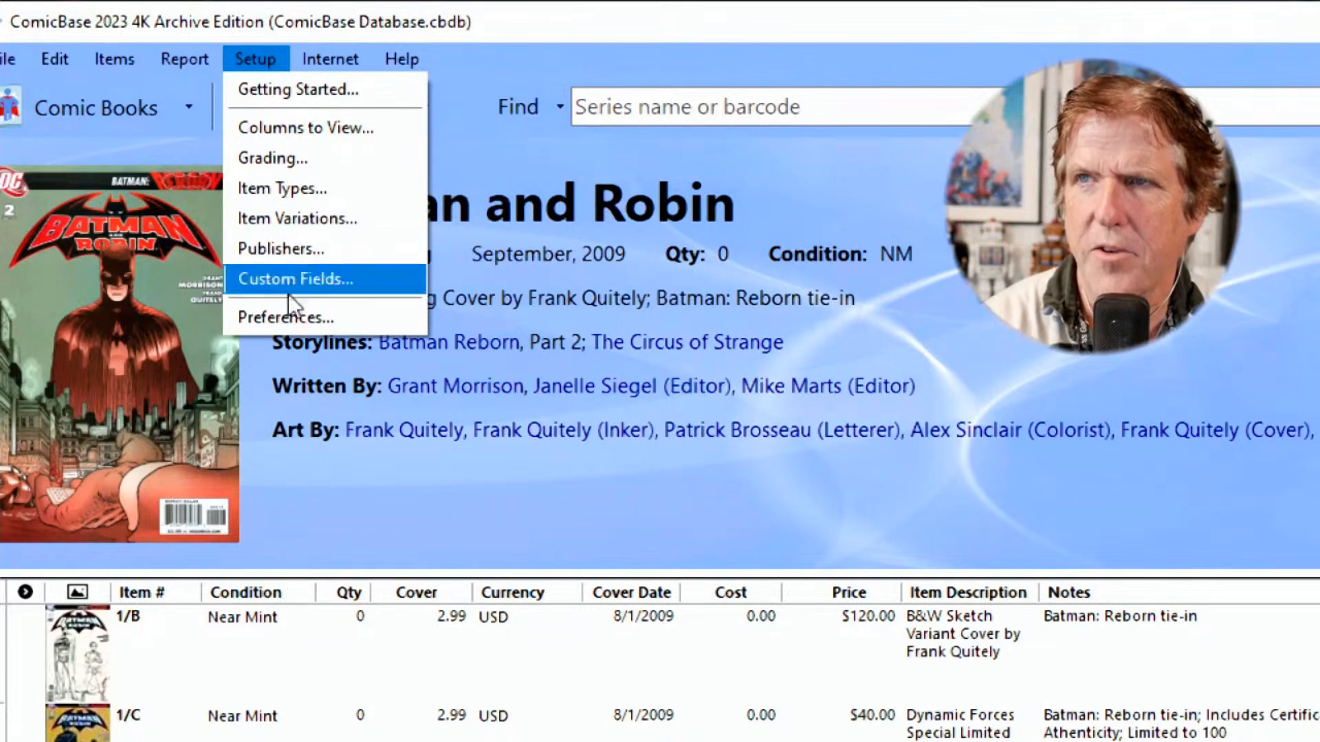
{"action": "left_click", "coordinate": [286, 320]}
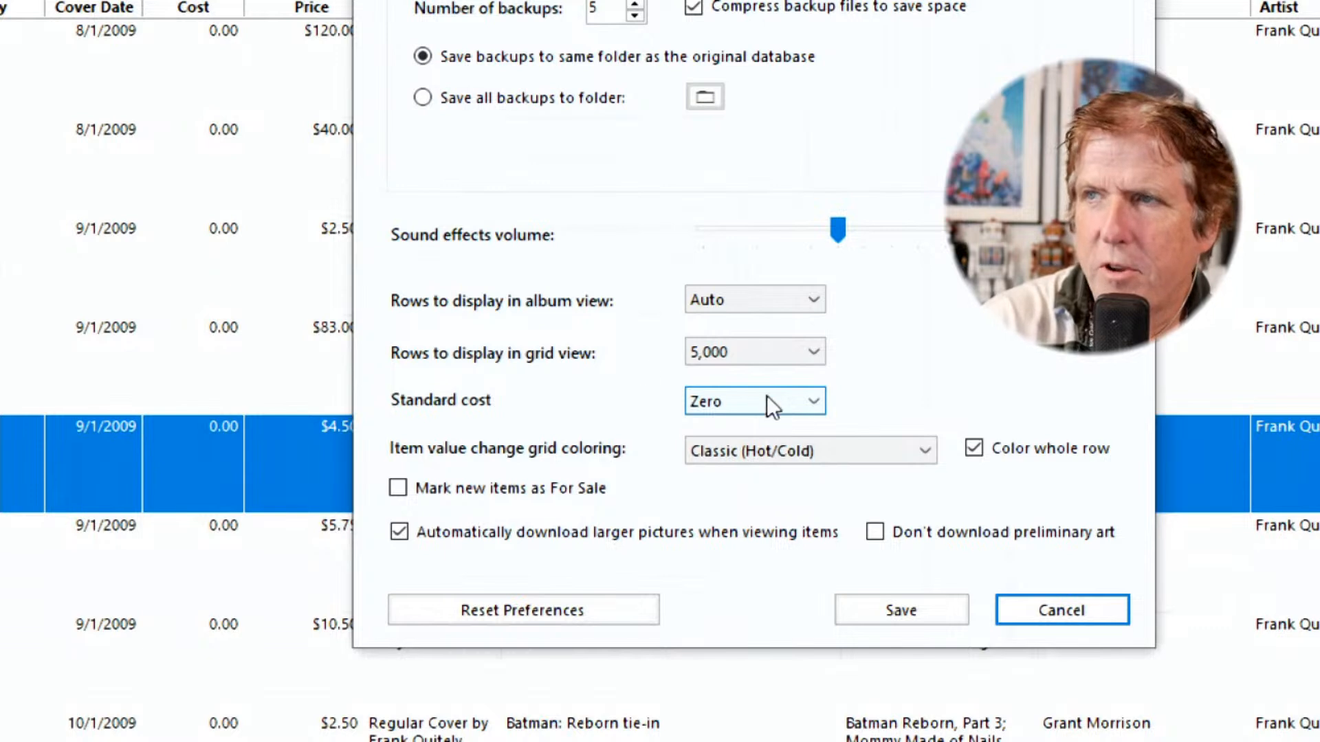
{"action": "left_click", "coordinate": [729, 405]}
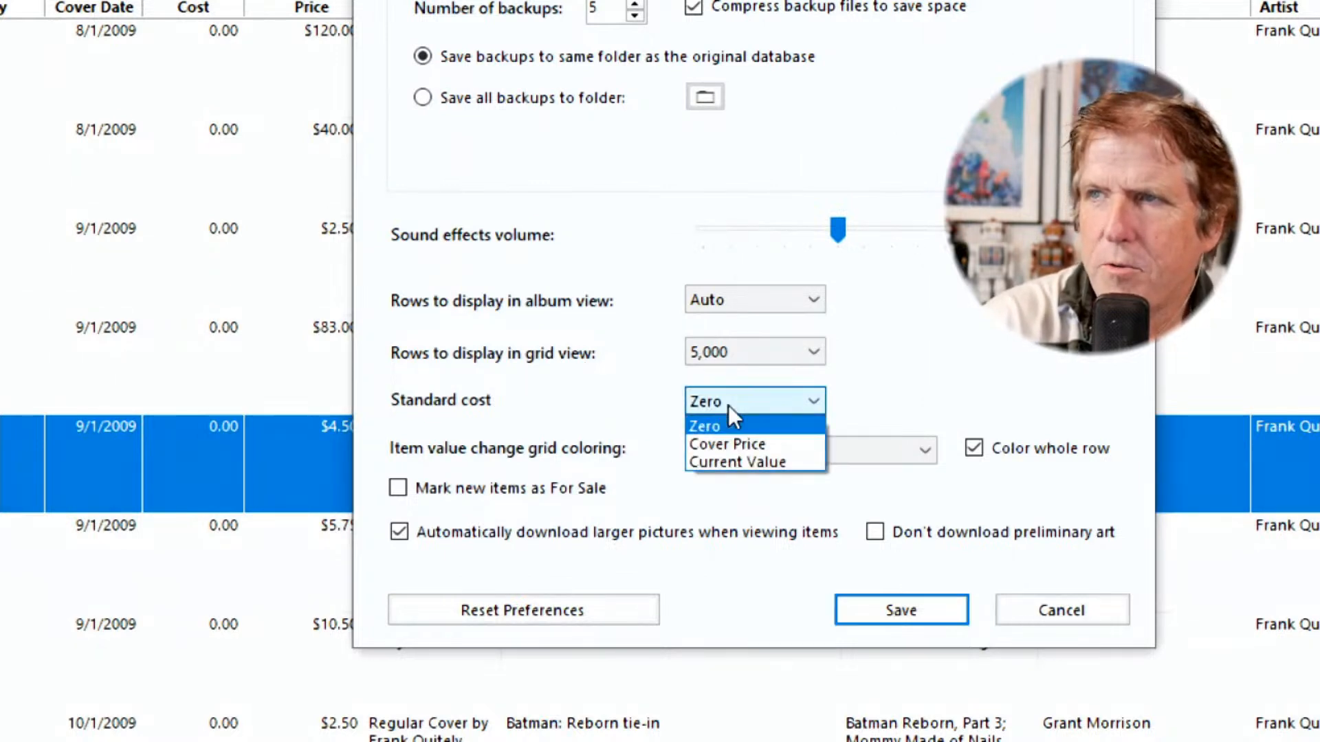
{"action": "left_click", "coordinate": [735, 451]}
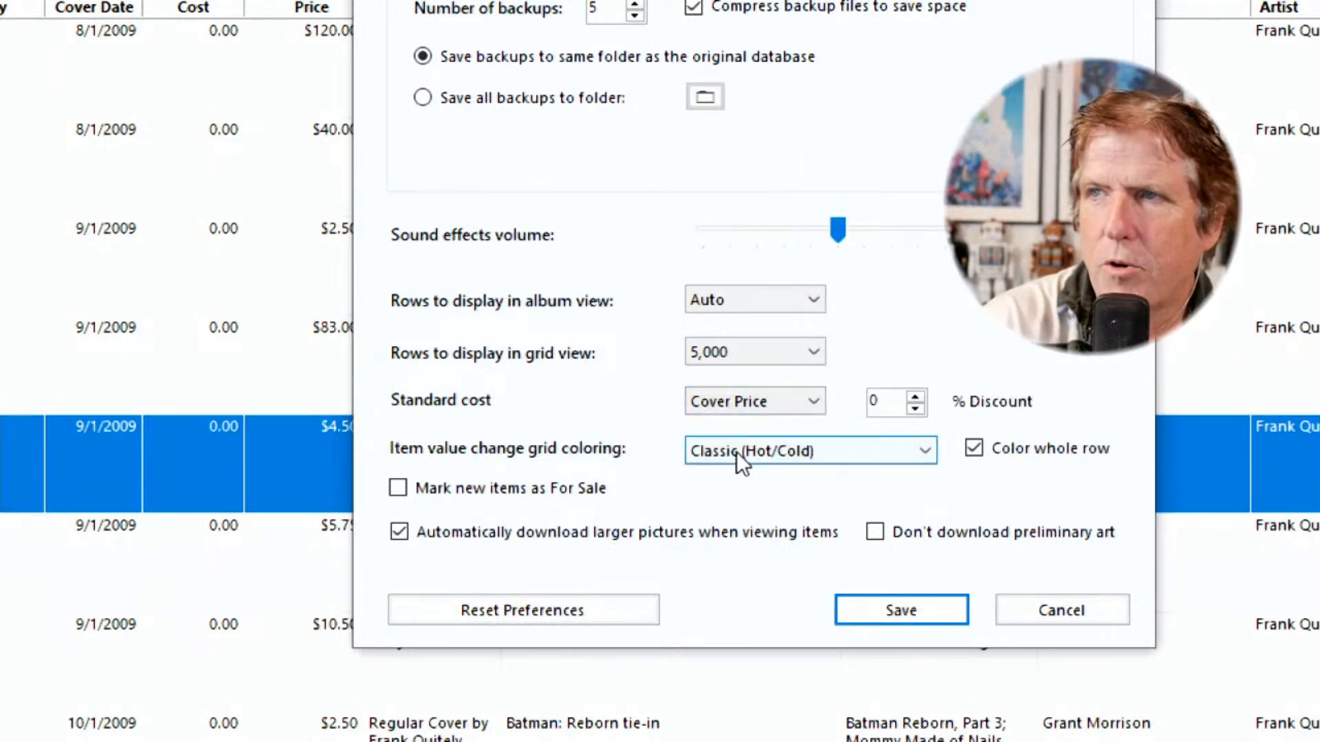
{"action": "left_click", "coordinate": [736, 452]}
{"action": "left_click", "coordinate": [762, 399]}
{"action": "left_click", "coordinate": [762, 398]}
{"action": "left_click", "coordinate": [757, 456]}
{"action": "left_click", "coordinate": [770, 407]}
{"action": "left_click", "coordinate": [766, 454]}
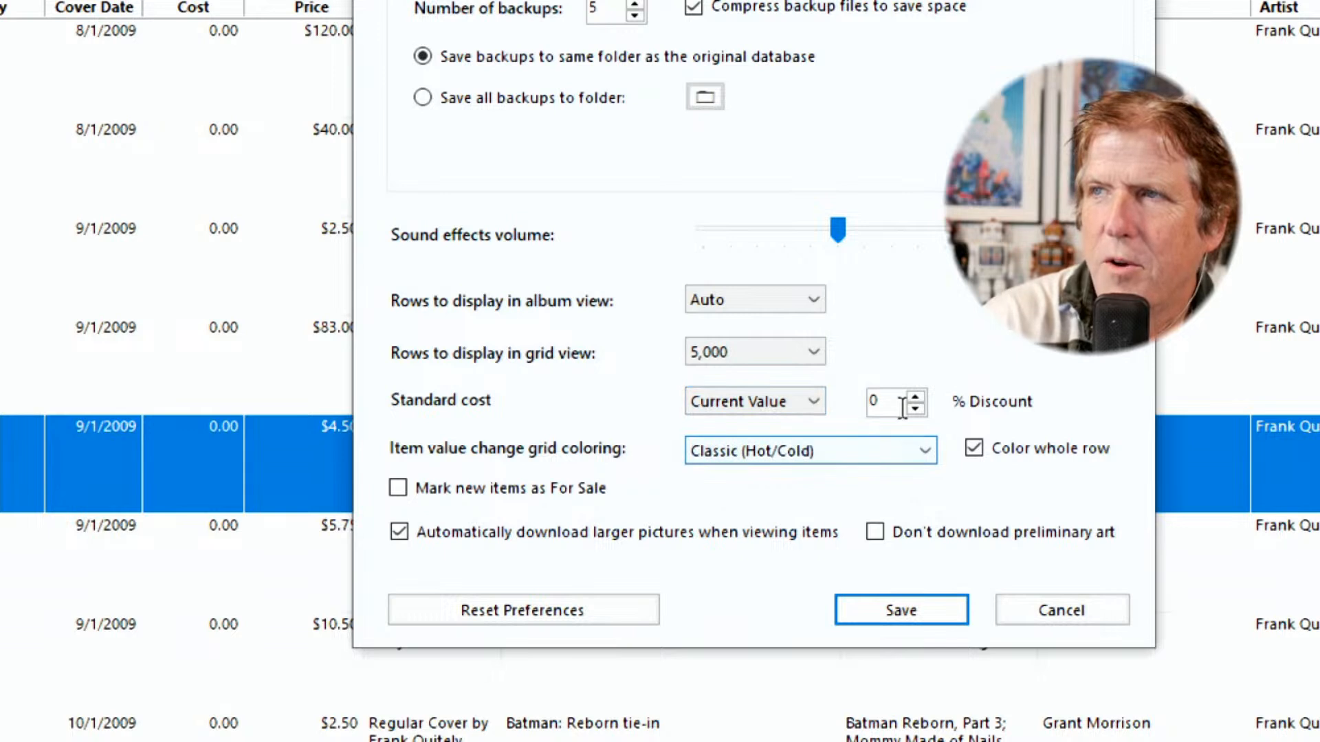
Enter a 10% discount for the standard cost, and close the preferences without saving
{"action": "left_click_drag", "start_coordinate": [904, 396], "coordinate": [738, 394]}
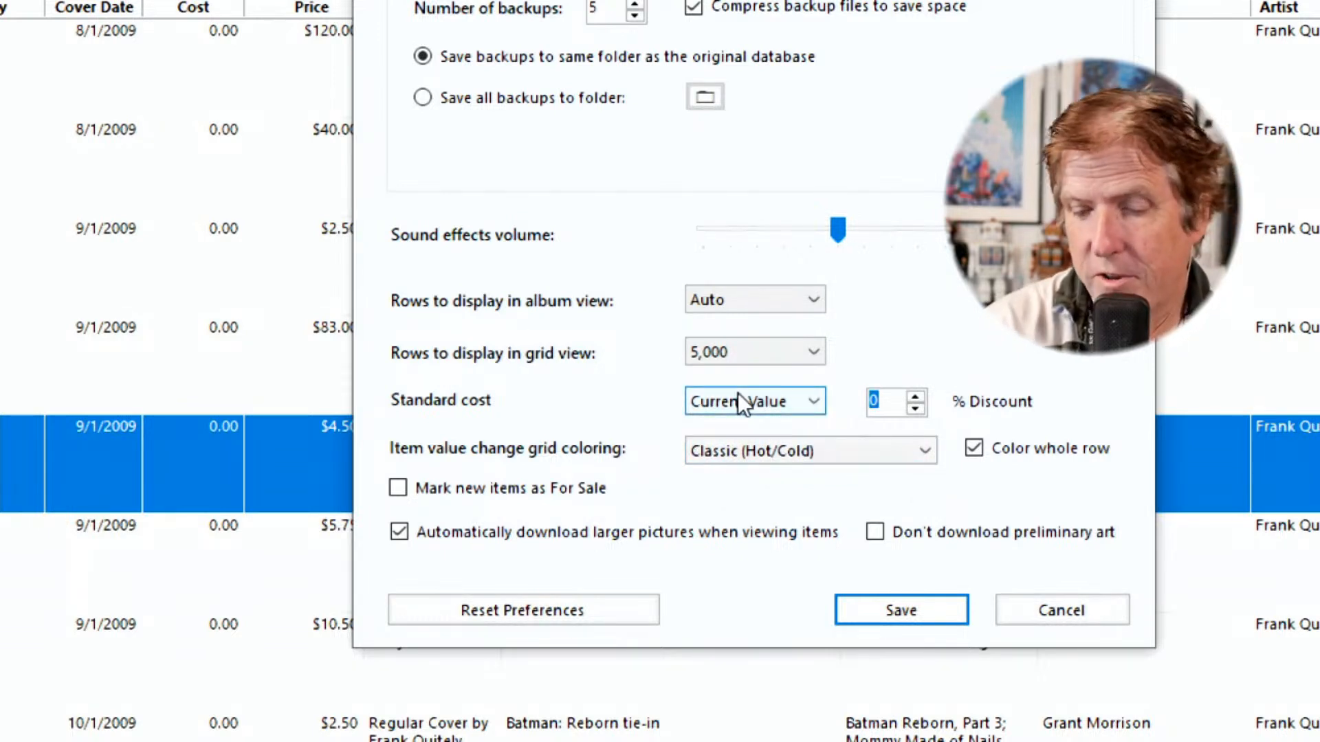
{"action": "type", "text": "10"}
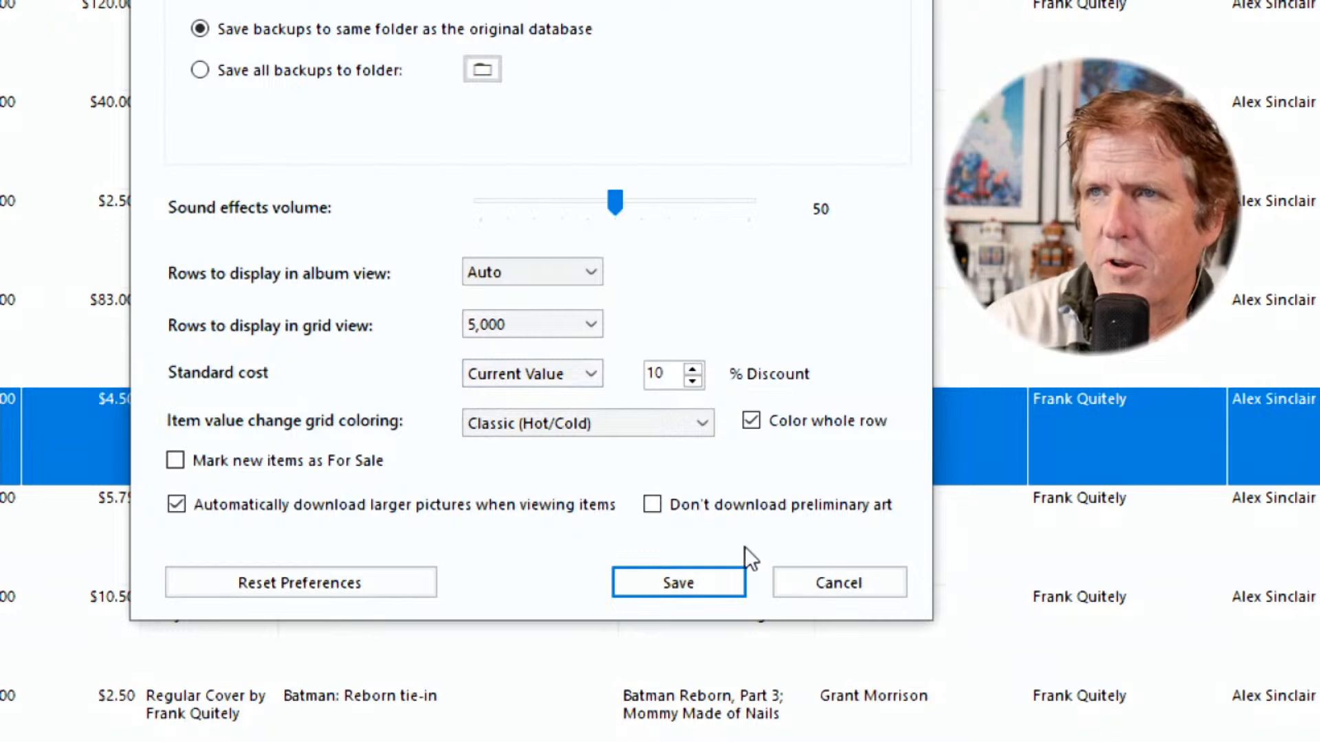
{"action": "left_click", "coordinate": [890, 583]}
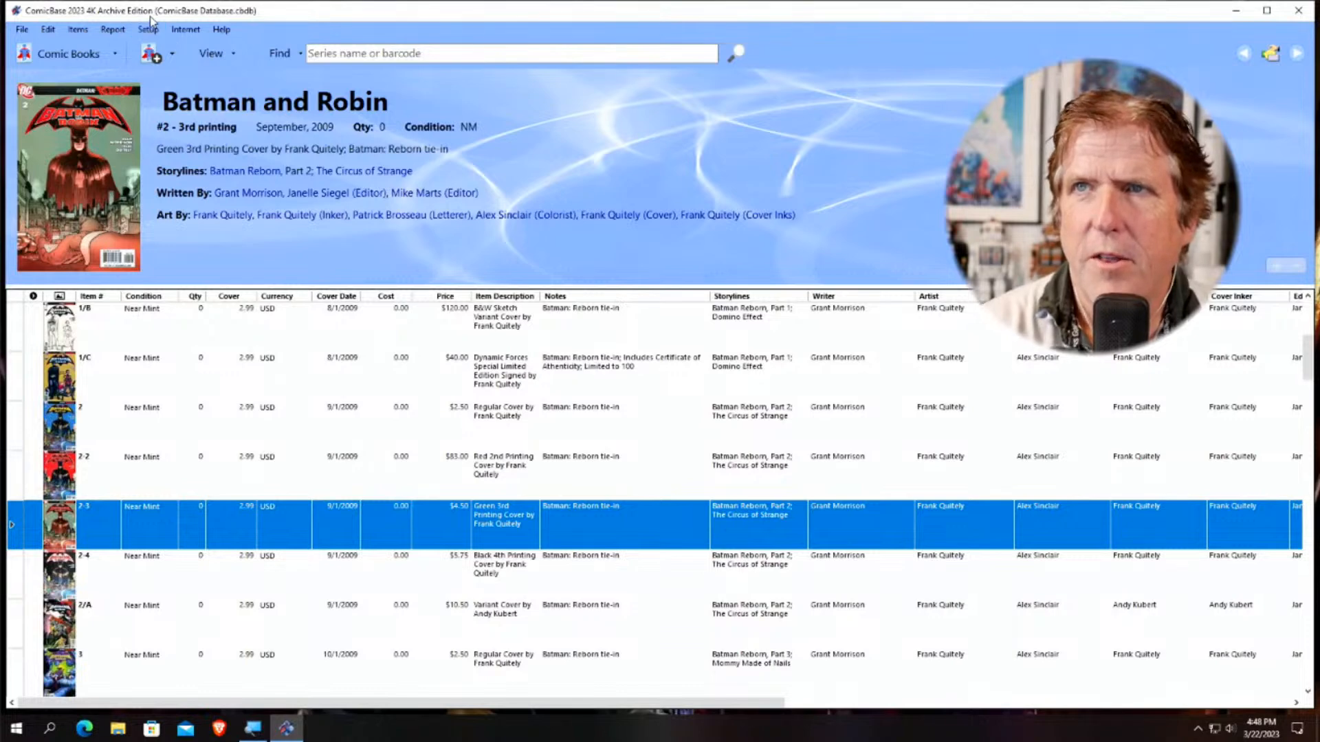
Set up a mass change of the comic books' Cost field to Cover Price multiplied by .9
{"action": "left_click", "coordinate": [48, 30]}
{"action": "left_click", "coordinate": [49, 29]}
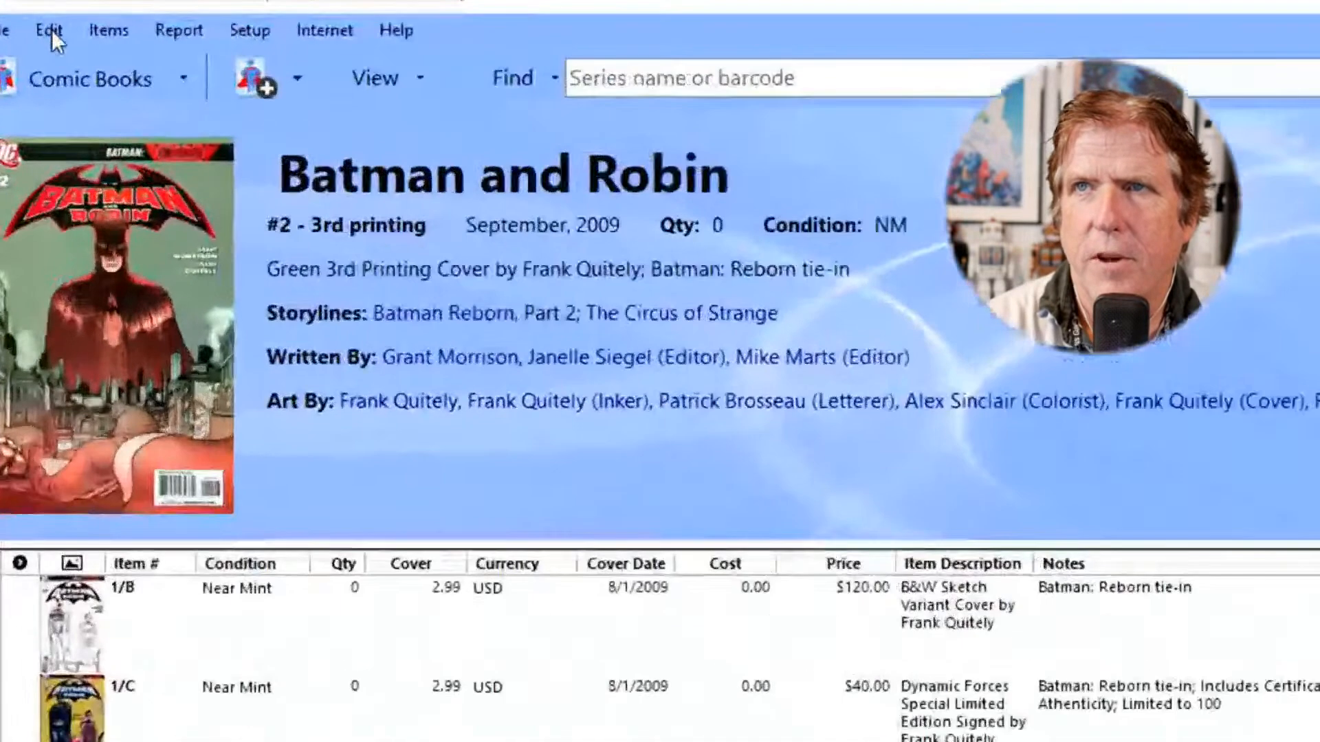
{"action": "left_click", "coordinate": [49, 29]}
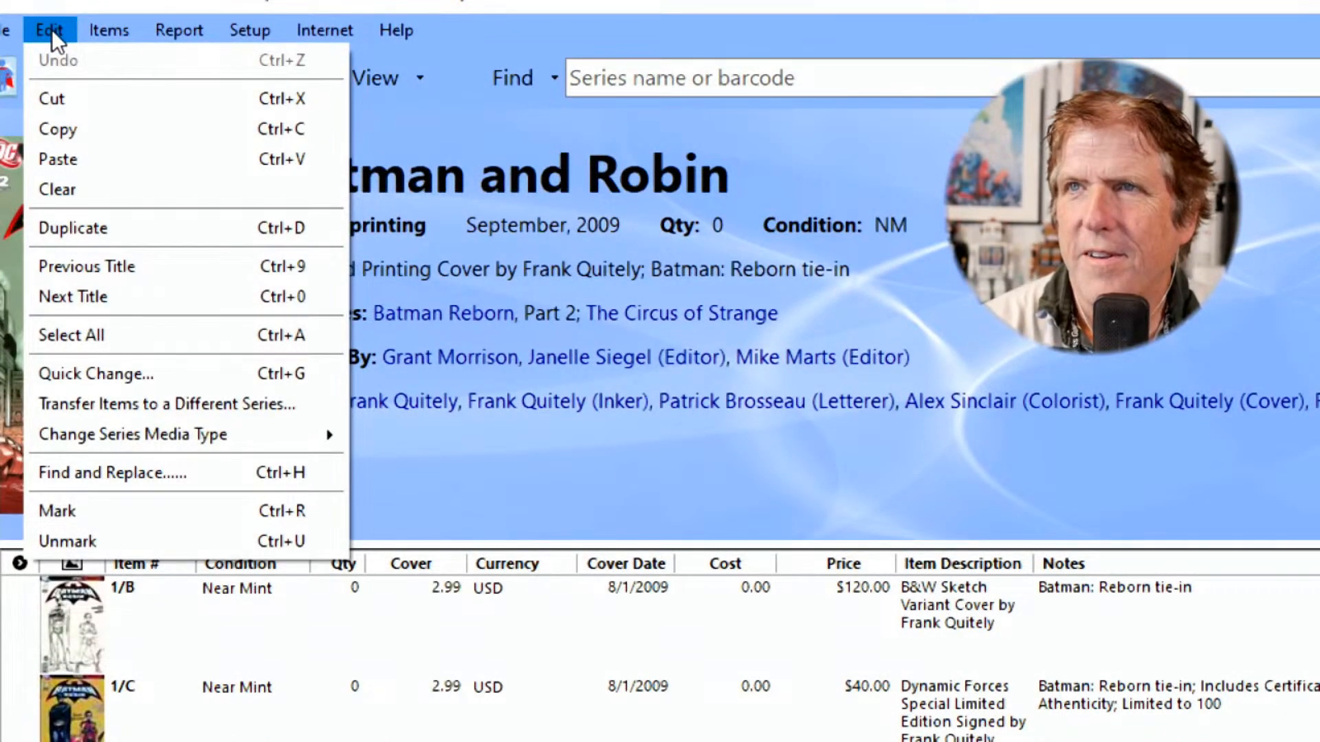
{"action": "mouse_move", "coordinate": [122, 26]}
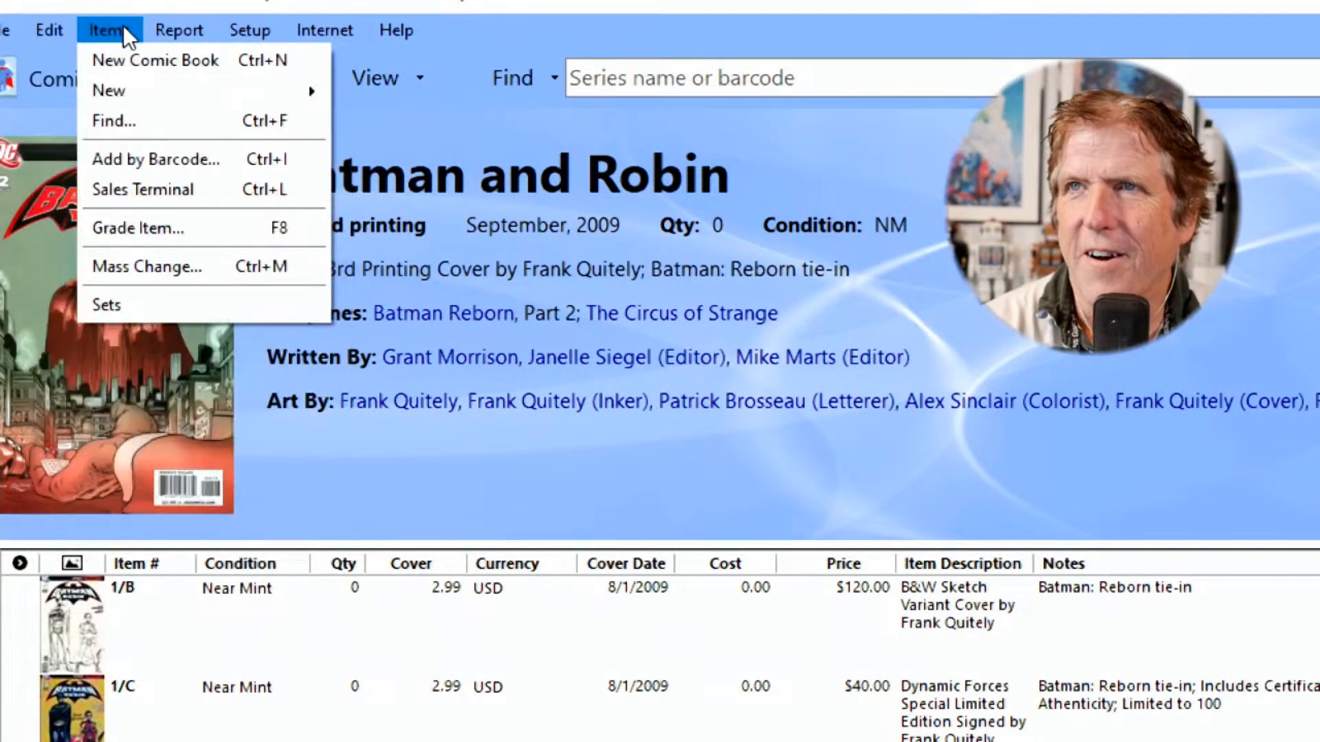
{"action": "left_click", "coordinate": [114, 269]}
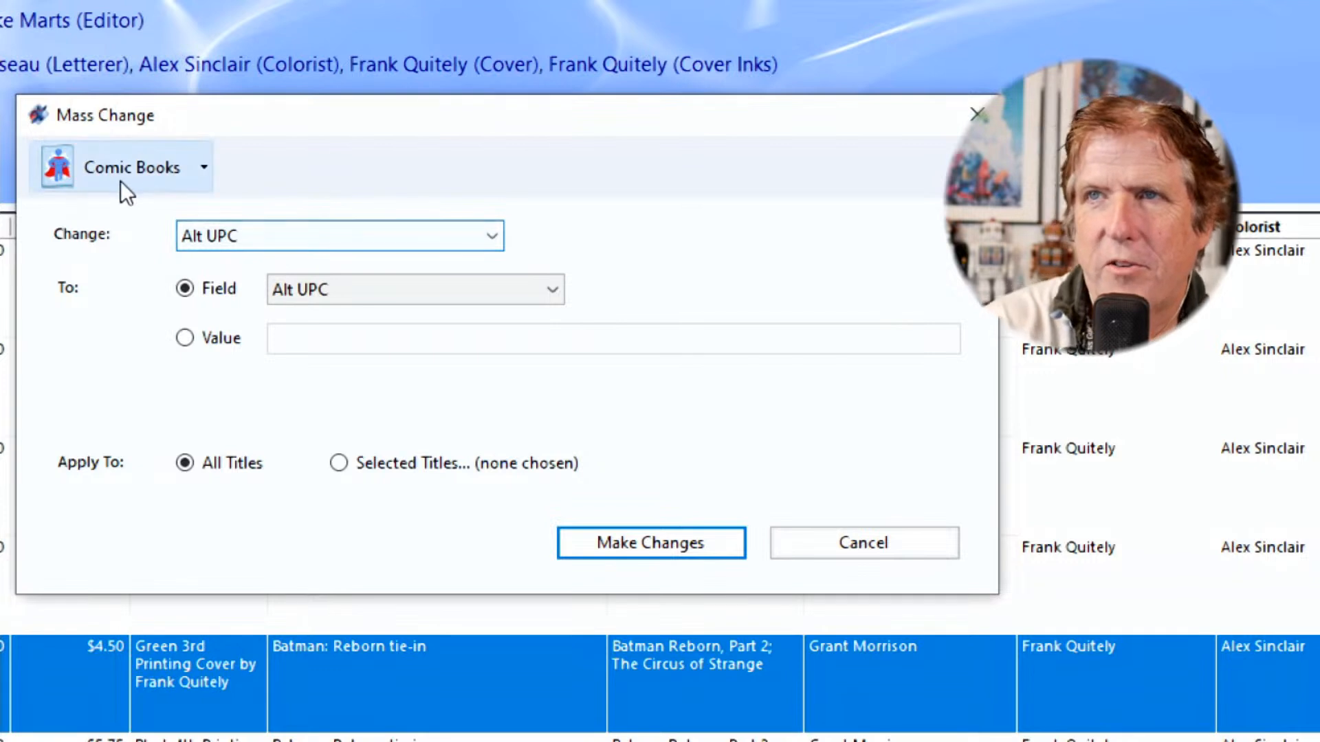
{"action": "left_click", "coordinate": [336, 242]}
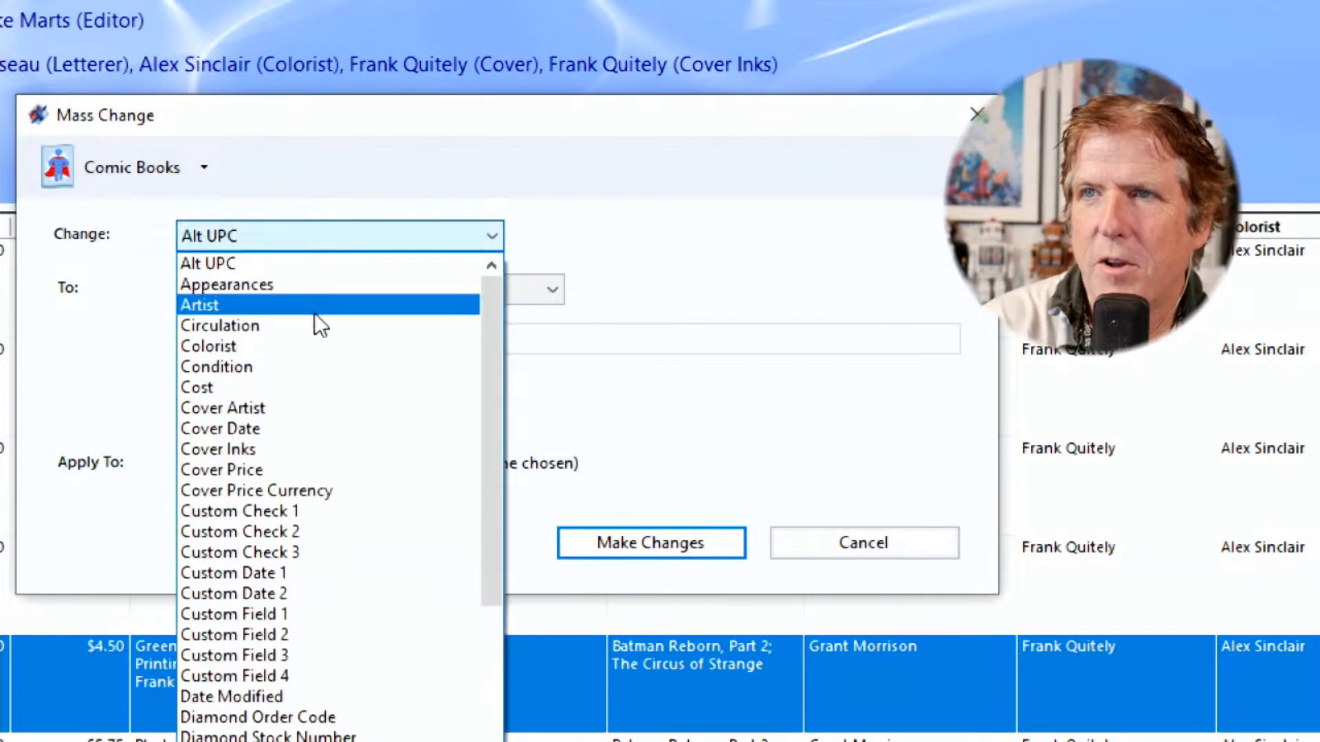
{"action": "left_click", "coordinate": [307, 386]}
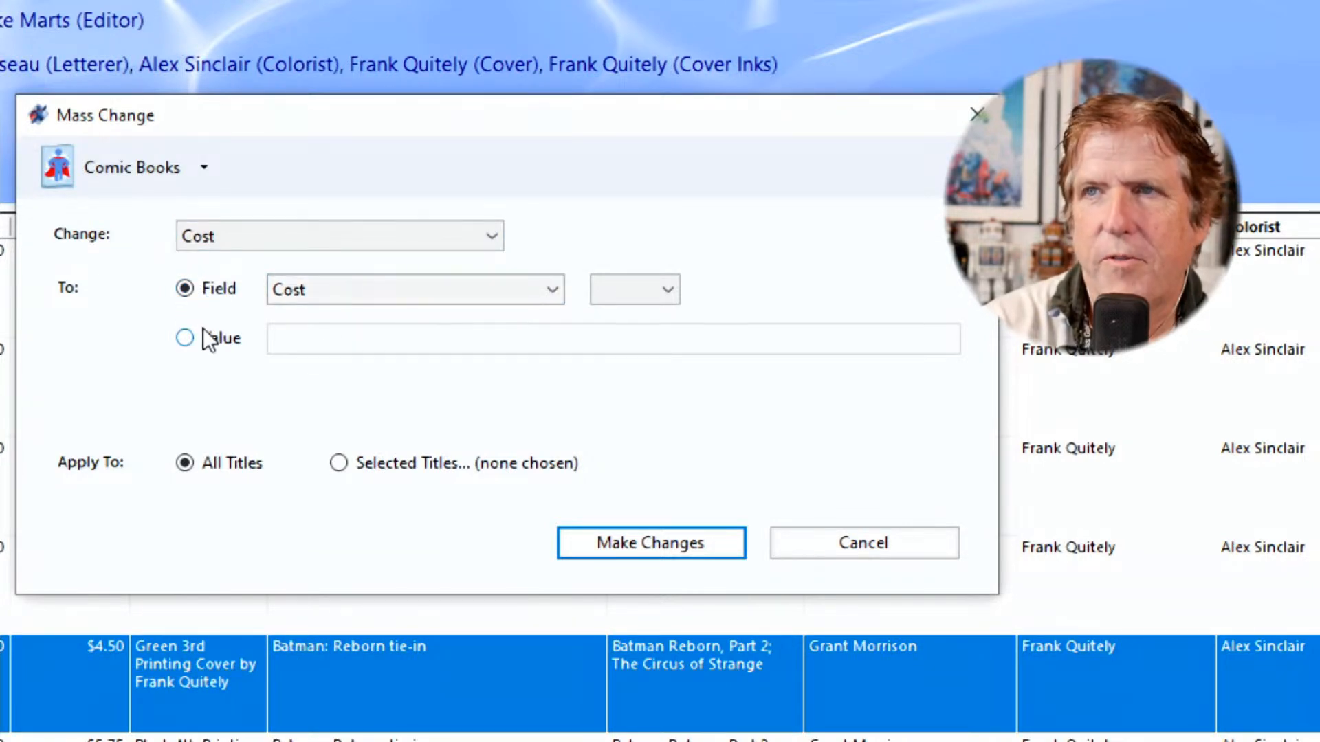
{"action": "left_click", "coordinate": [320, 292]}
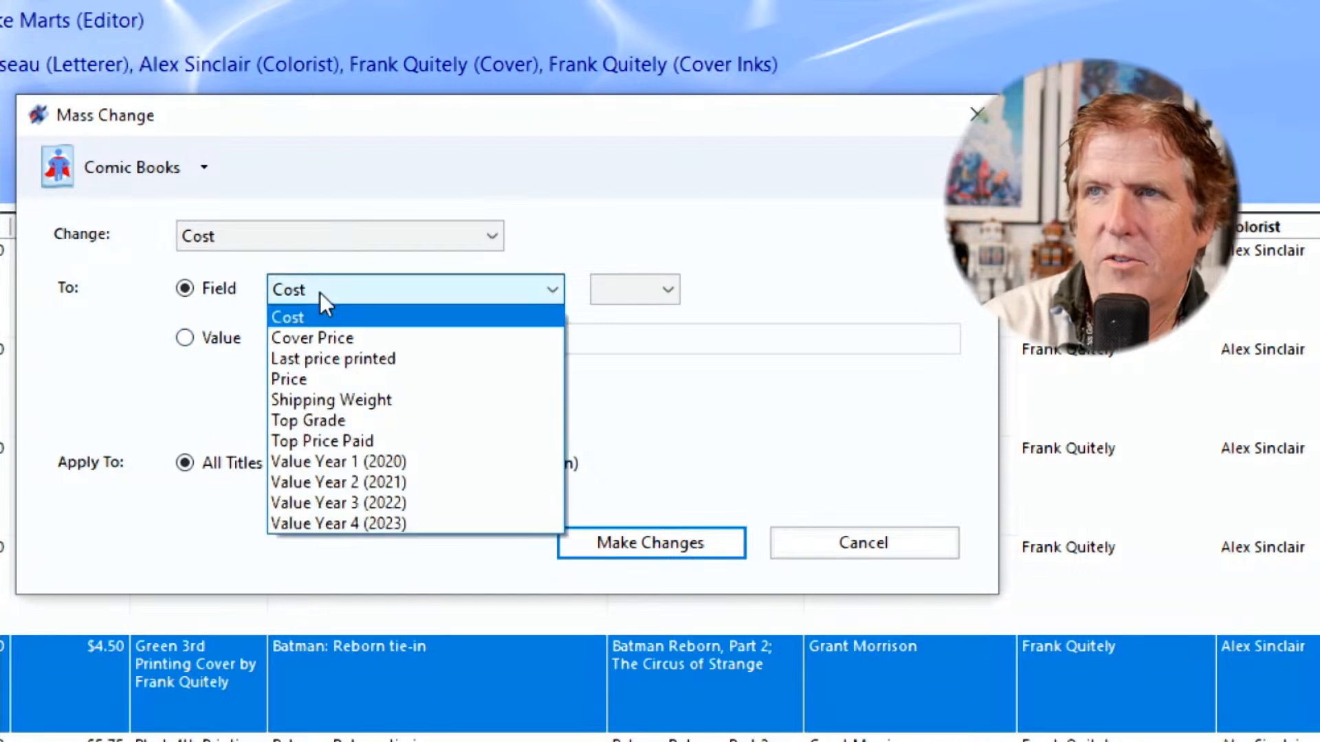
{"action": "left_click", "coordinate": [320, 346]}
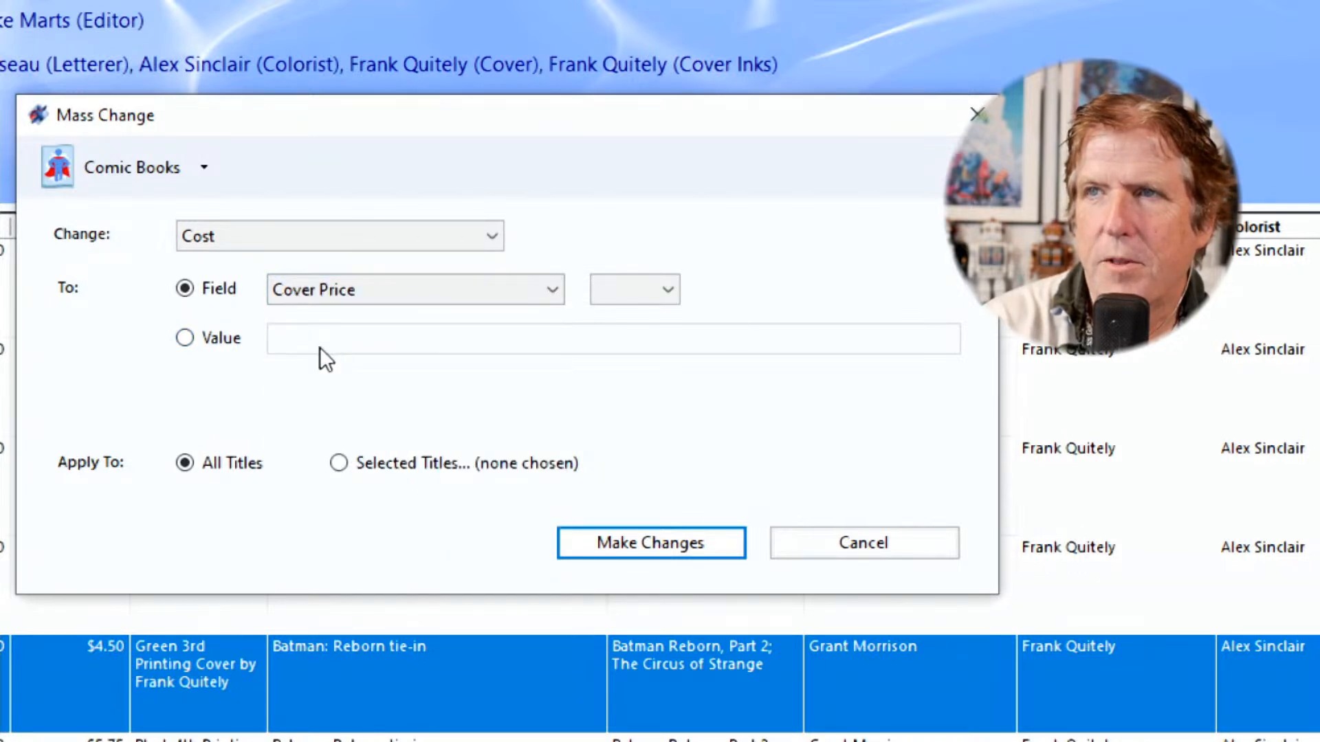
{"action": "left_click", "coordinate": [646, 296]}
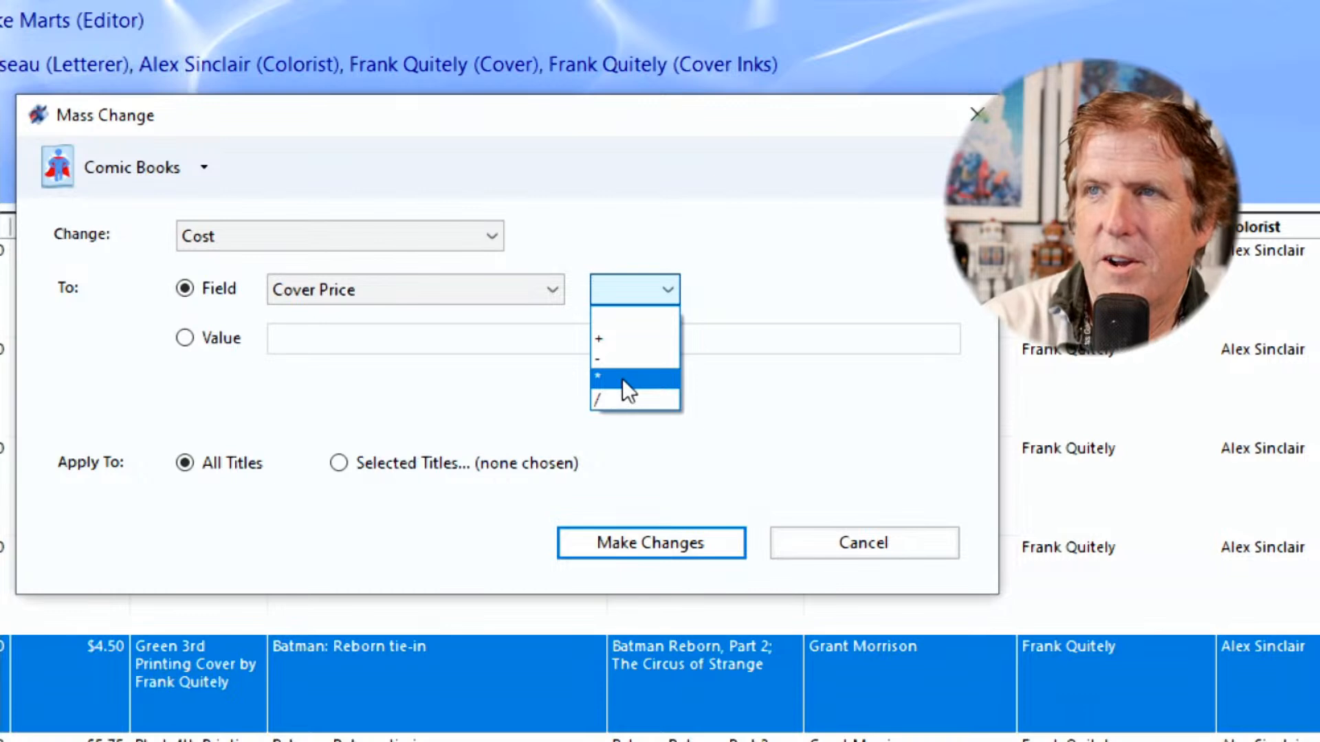
{"action": "left_click", "coordinate": [622, 378]}
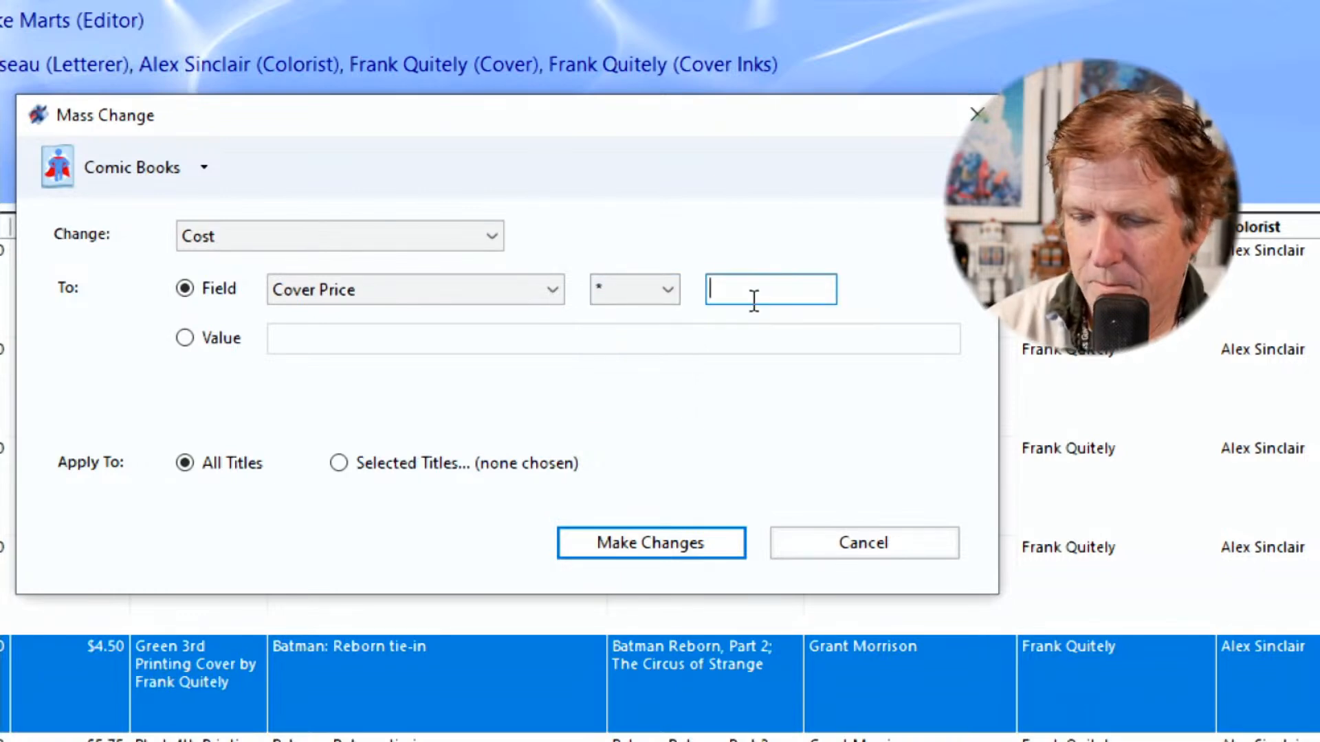
{"action": "type", "text": ".9"}
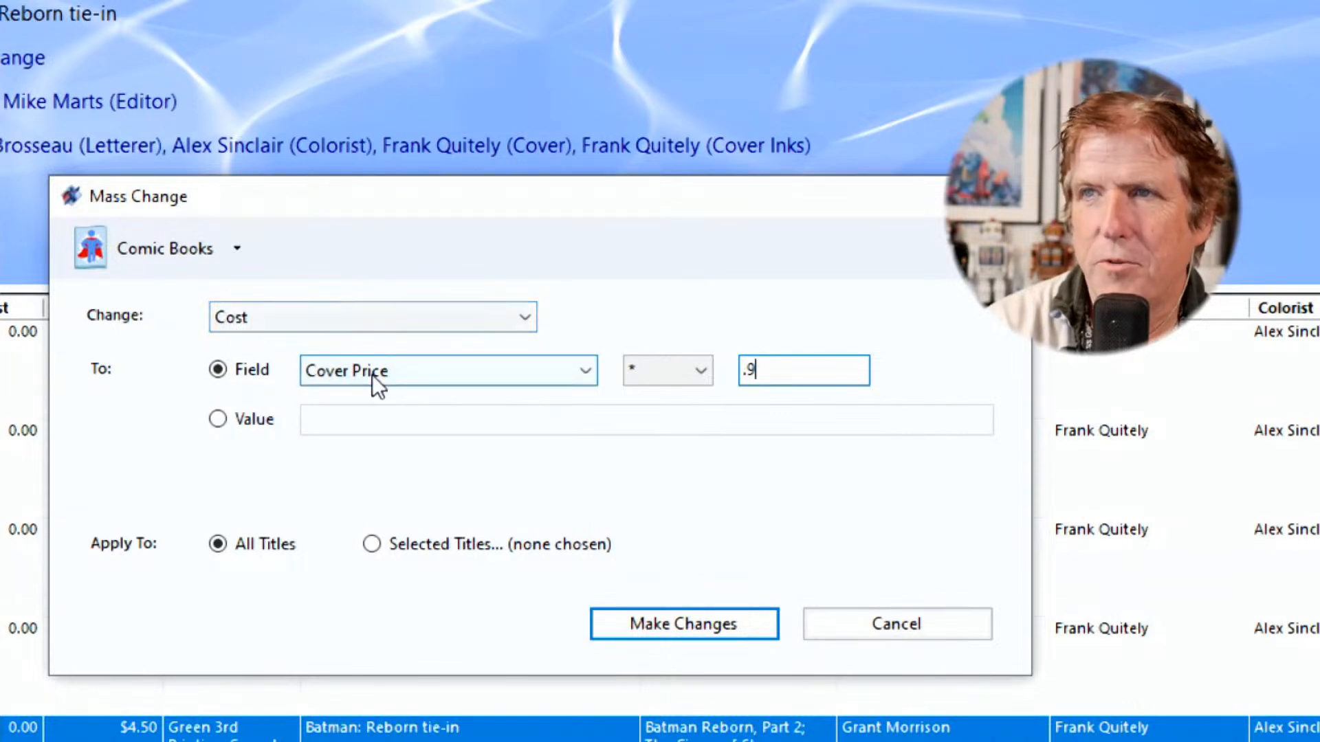
Remove the multiplication by .9 from the mass change, and cancel it without making changes
{"action": "left_click_drag", "start_coordinate": [830, 371], "coordinate": [692, 359]}
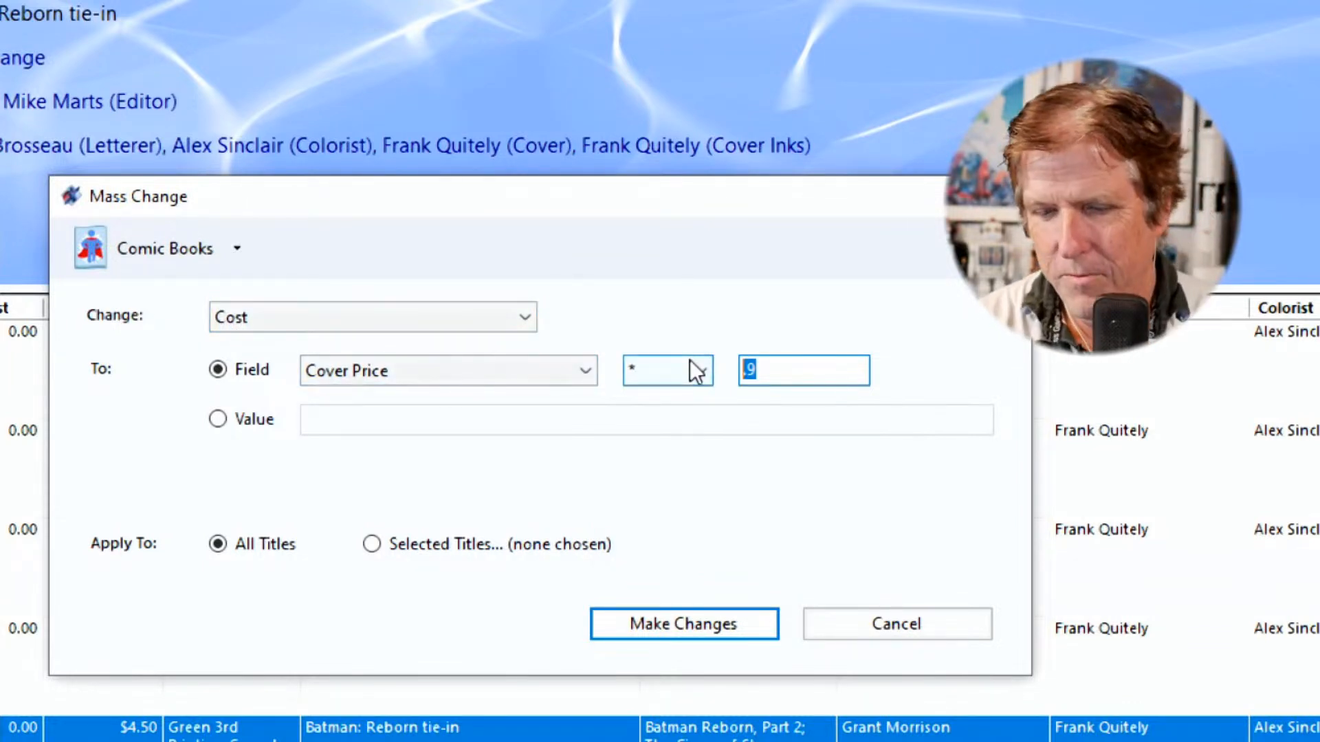
{"action": "key", "text": "BackSpace"}
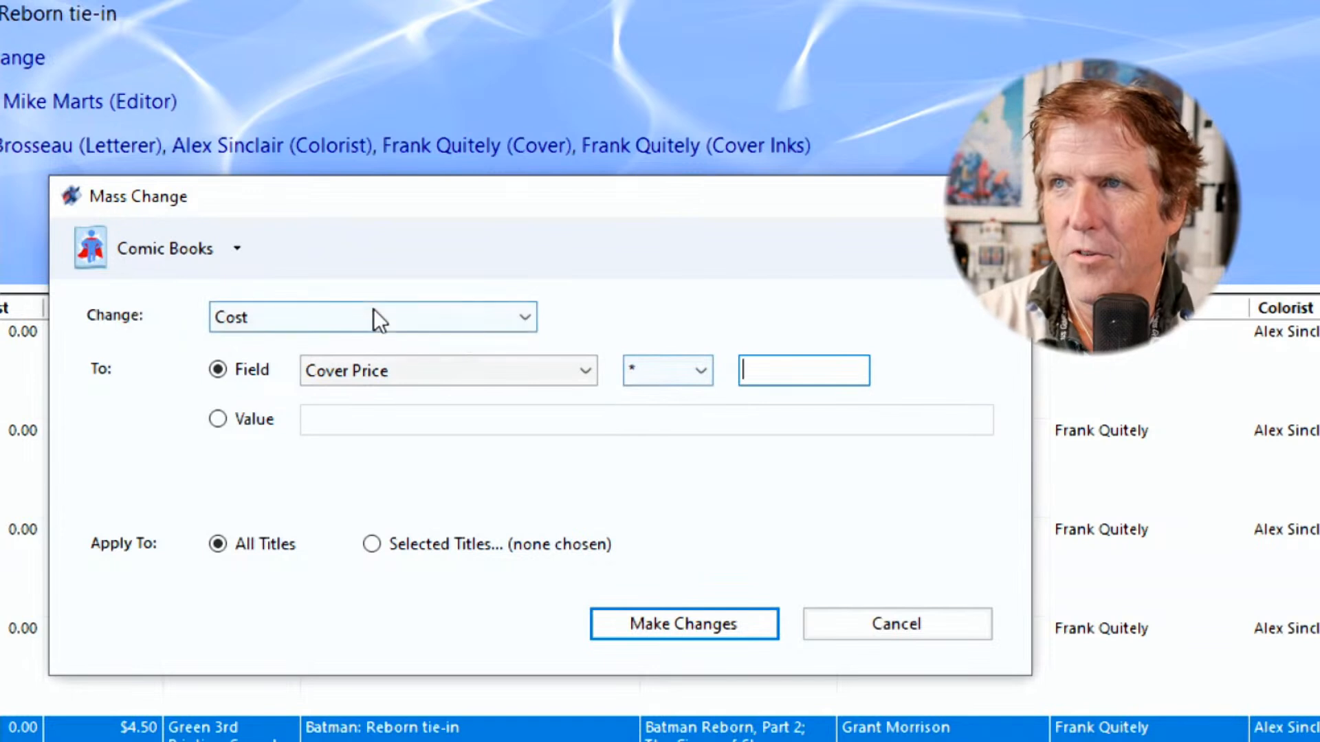
{"action": "left_click", "coordinate": [694, 375]}
{"action": "left_click", "coordinate": [679, 402]}
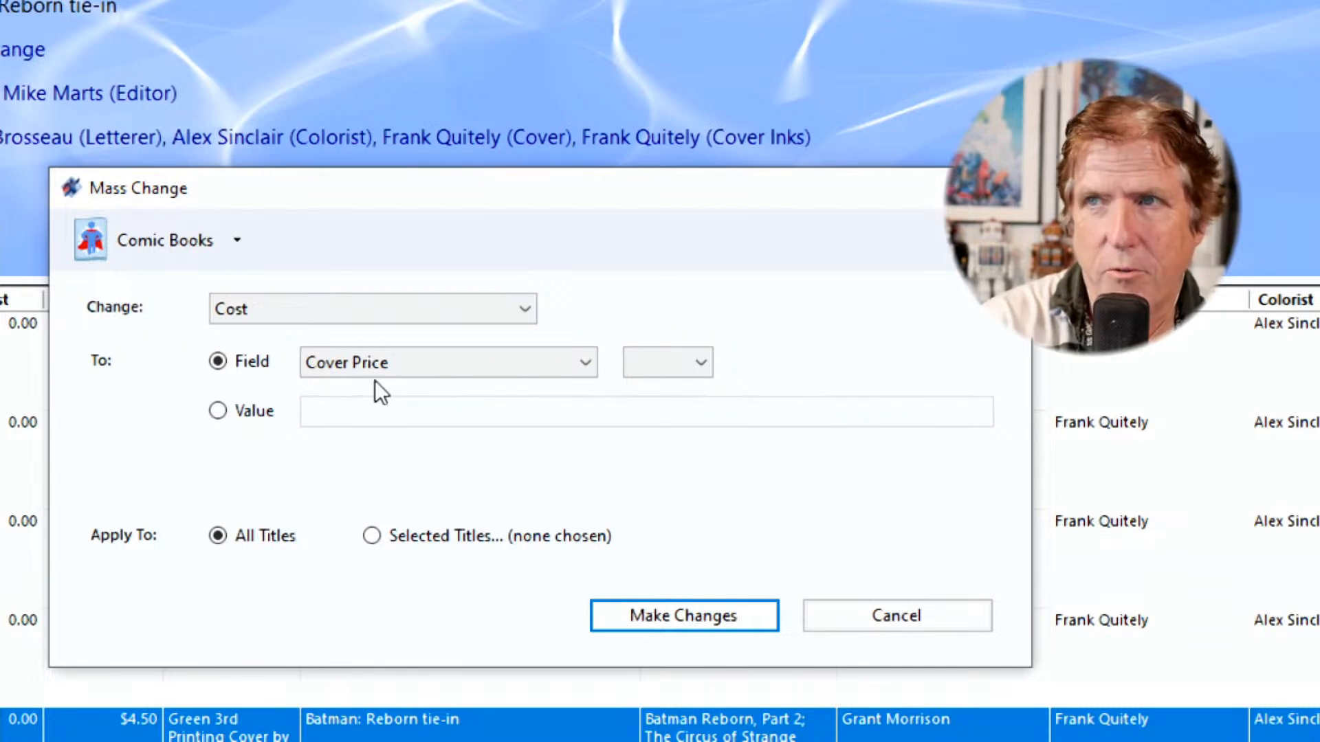
{"action": "left_click", "coordinate": [941, 617]}
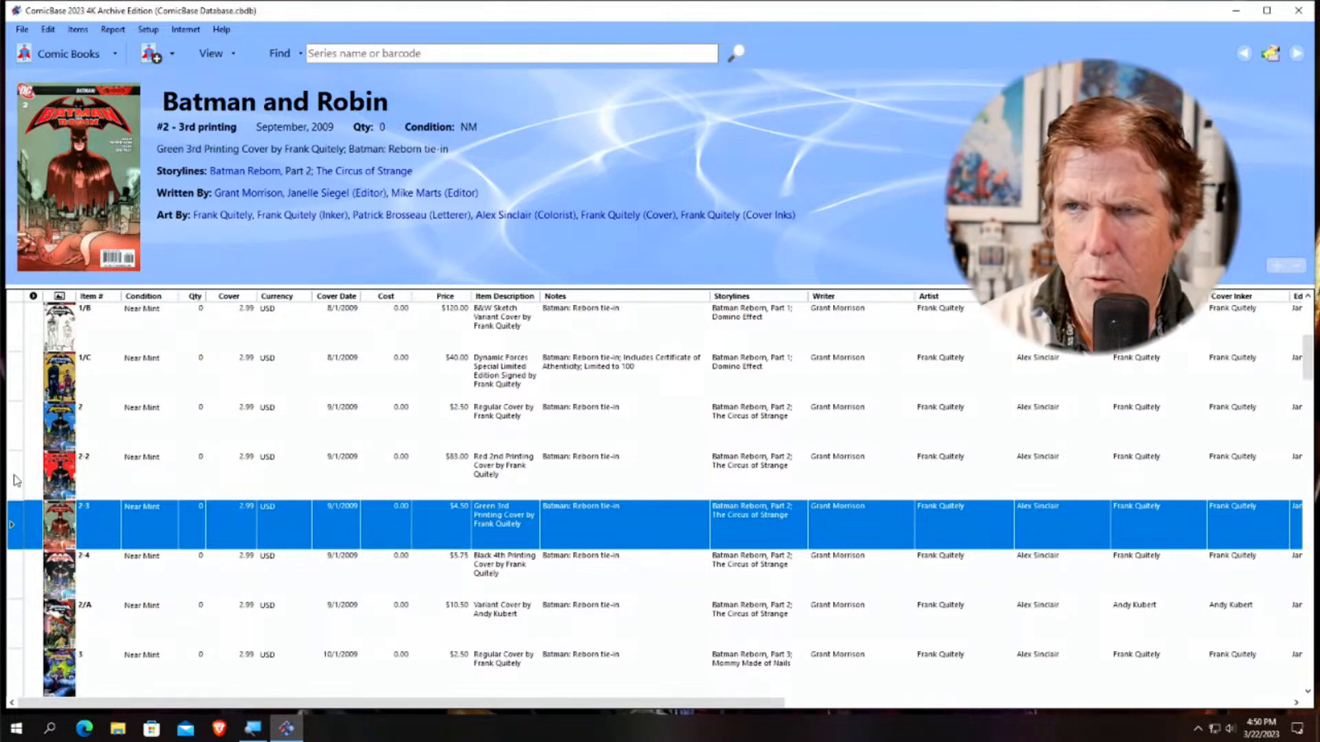
Select item 2-2, mark the pictures files list for rebuilding in File Tools, and close without rebuilding
{"action": "left_click", "coordinate": [17, 480]}
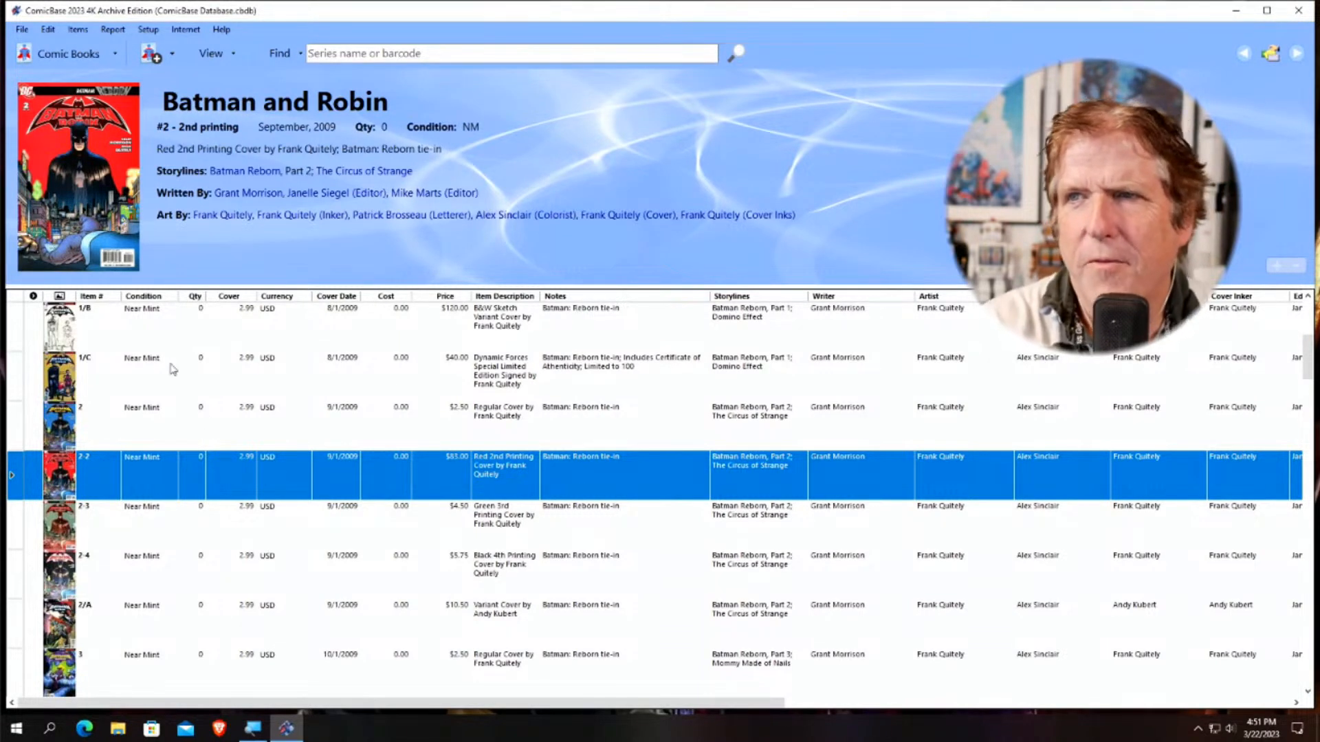
{"action": "left_click", "coordinate": [22, 31]}
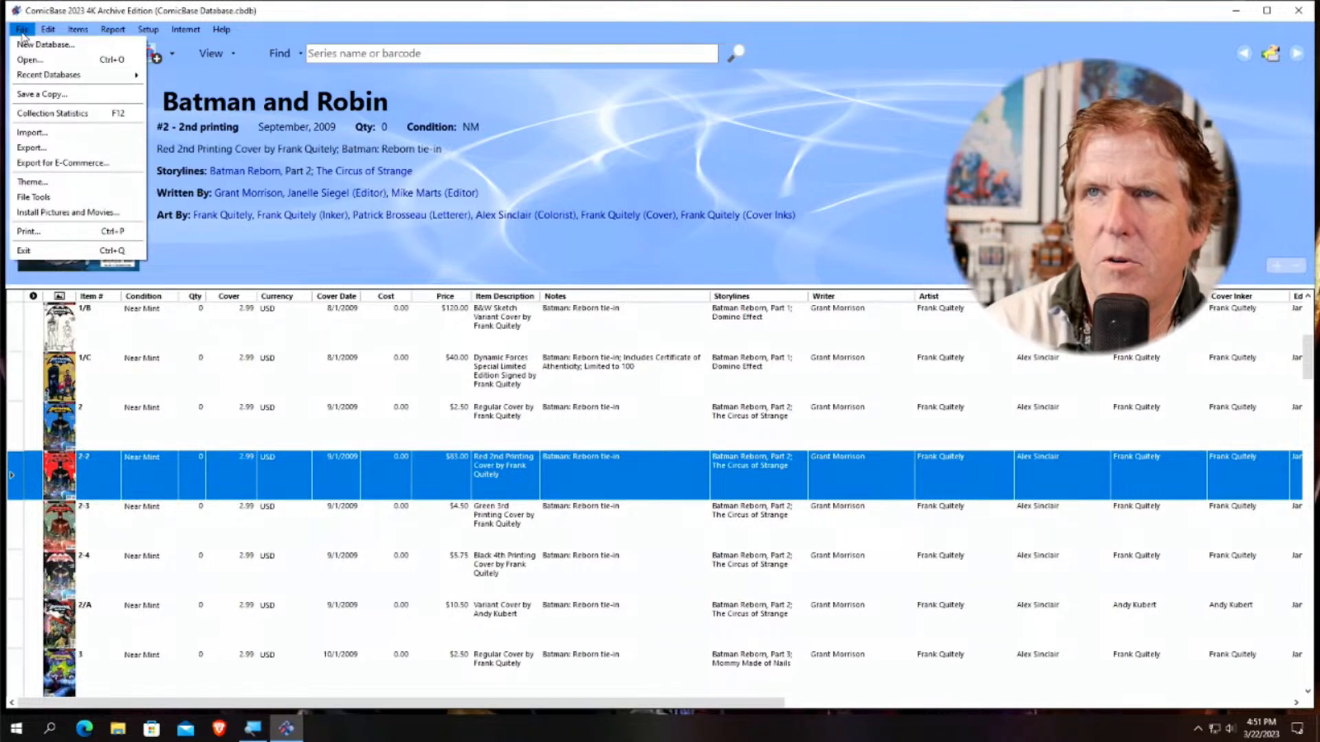
{"action": "left_click", "coordinate": [34, 197]}
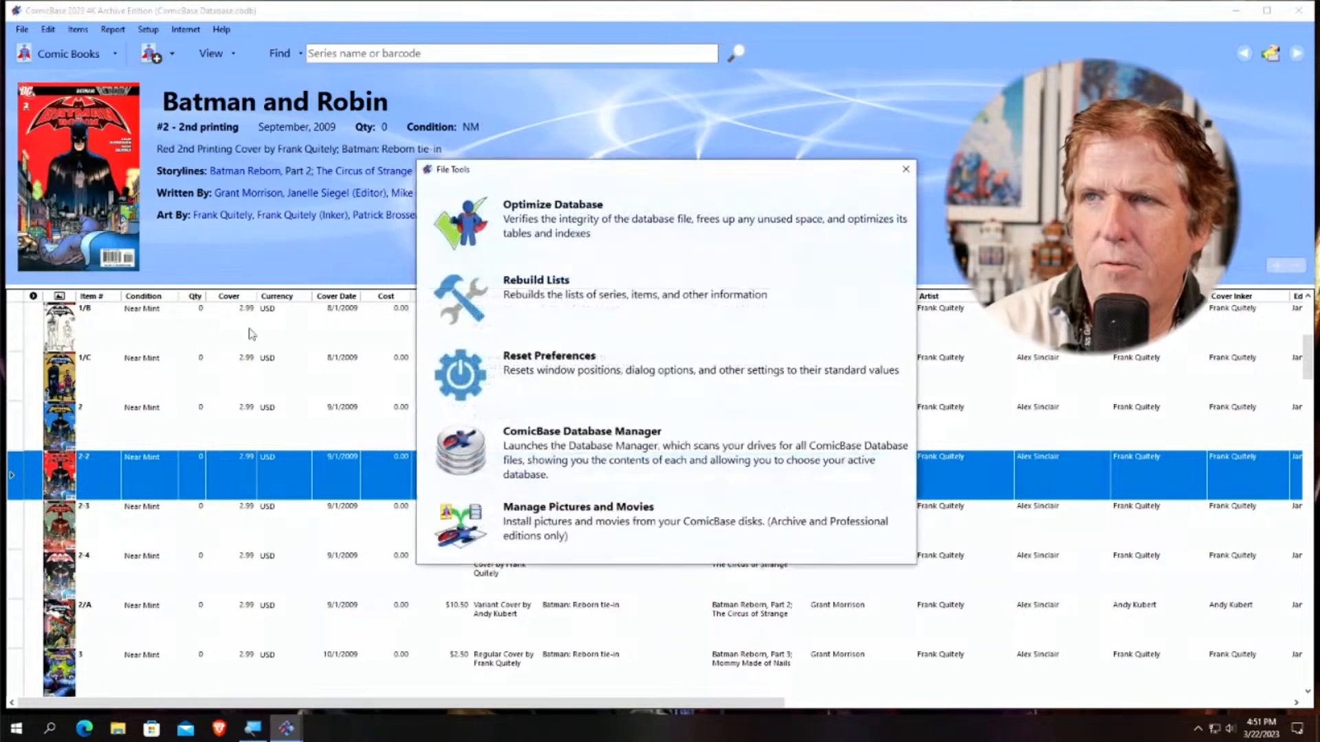
{"action": "left_click", "coordinate": [477, 290]}
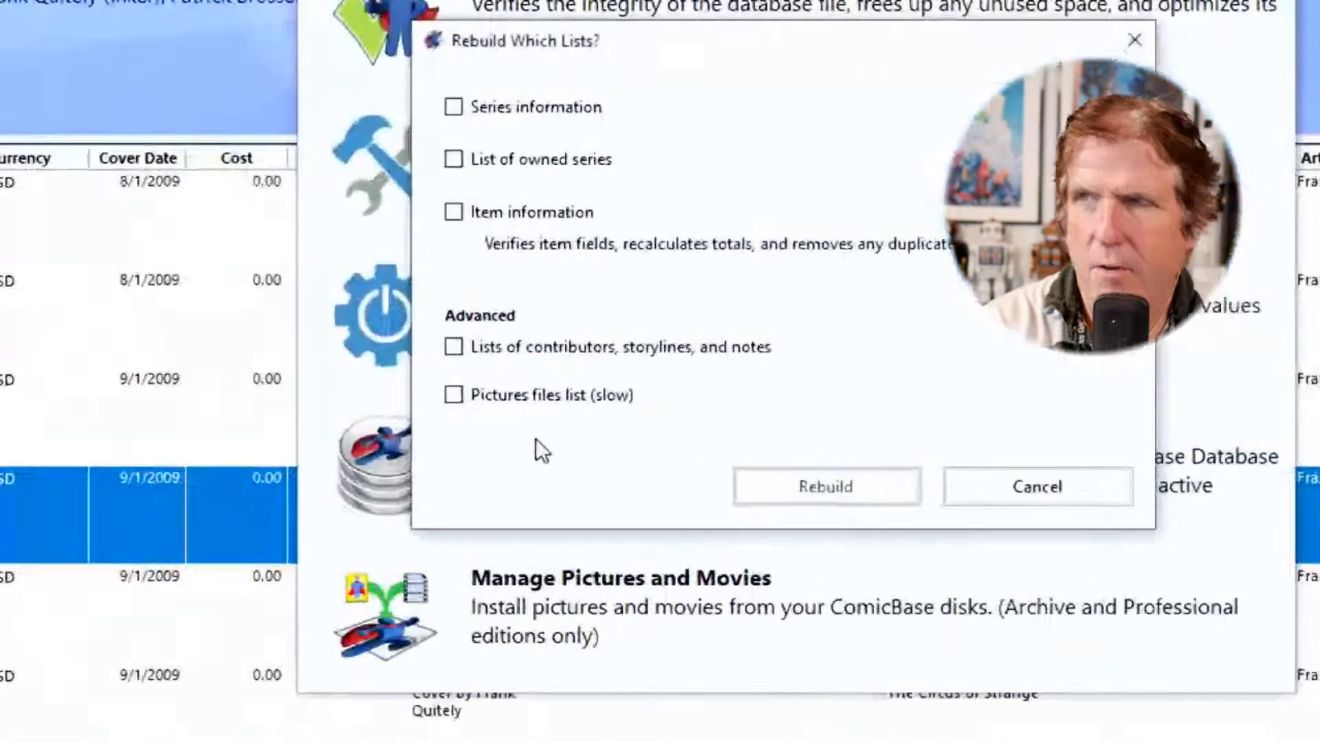
{"action": "left_click", "coordinate": [545, 413]}
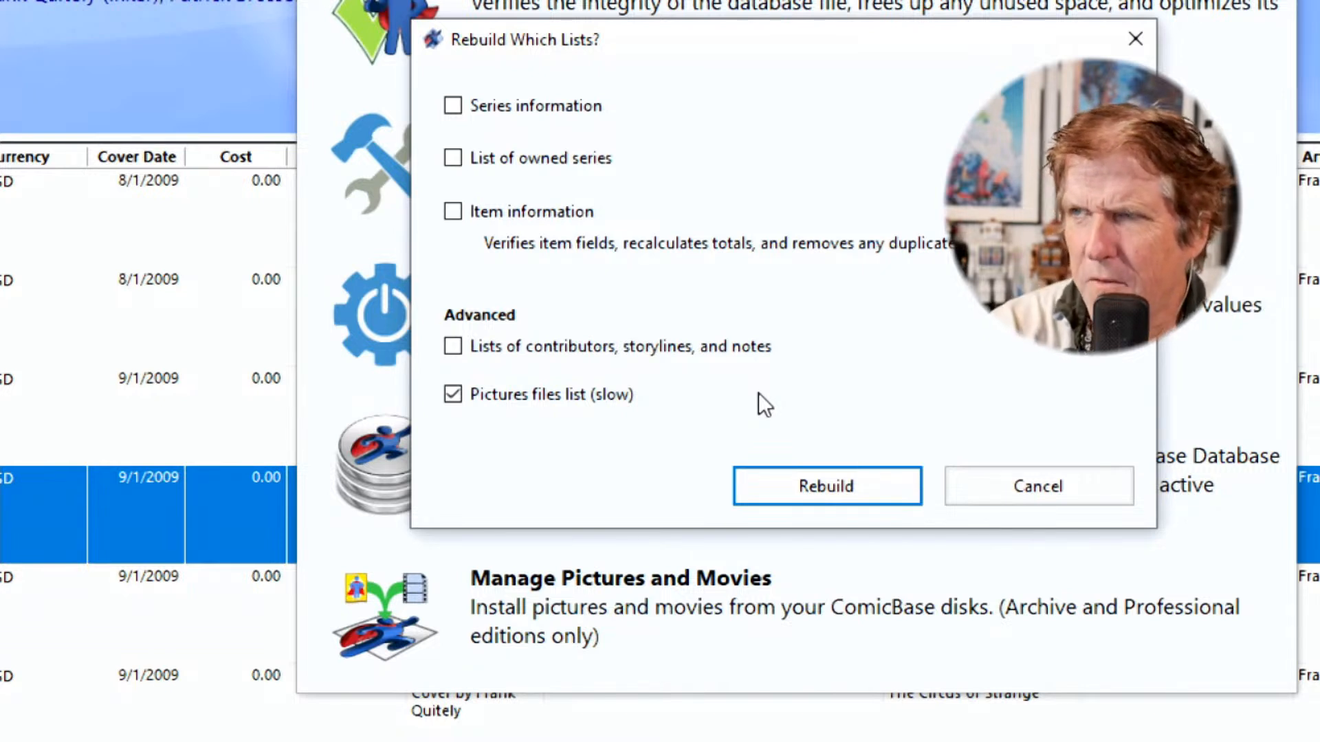
{"action": "left_click", "coordinate": [1095, 496]}
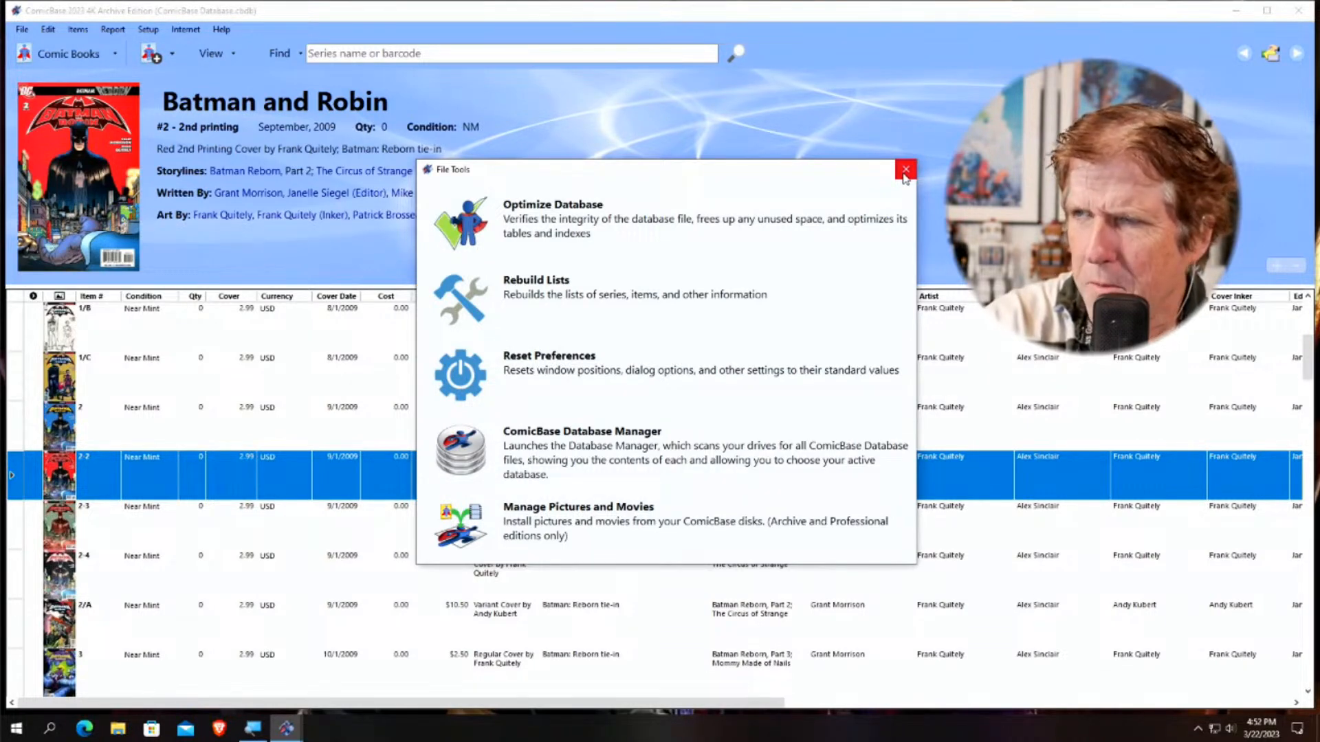
{"action": "left_click", "coordinate": [904, 171]}
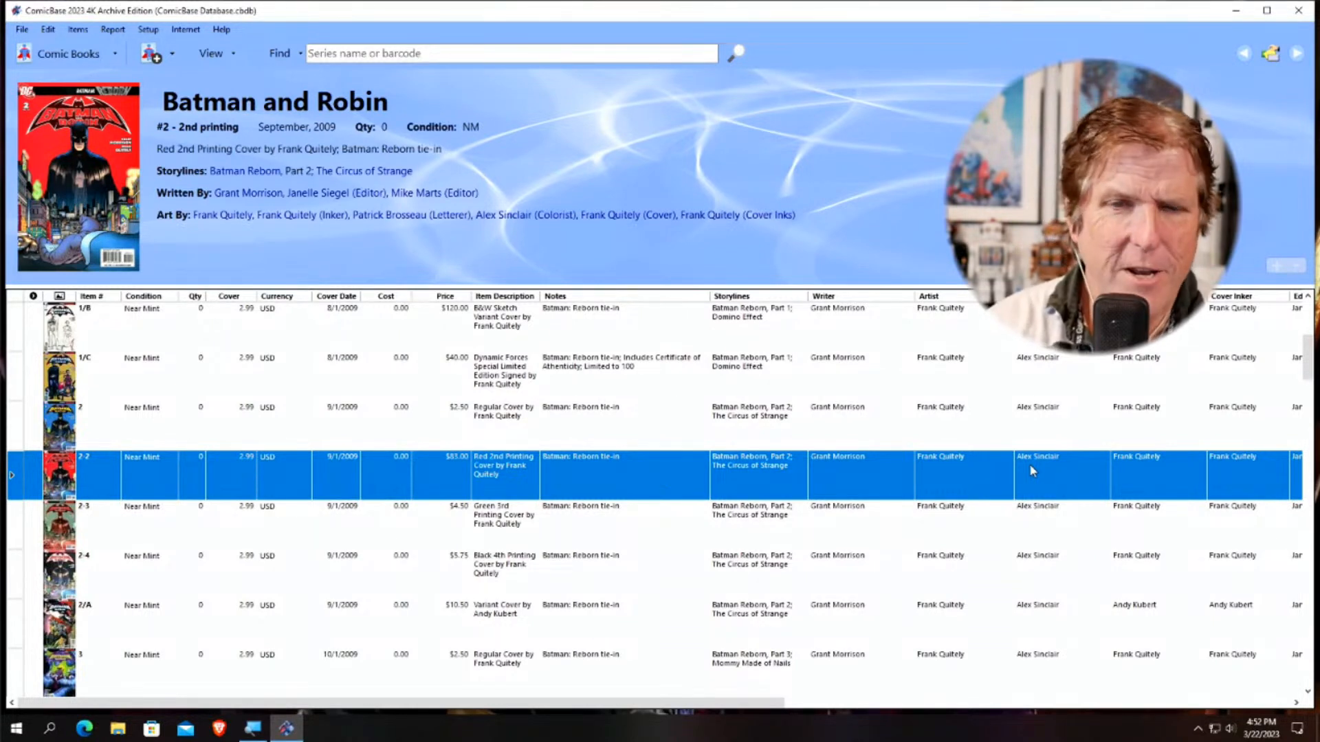
Select item 2, turn on displaying items after saving in Add by Barcode, and close it without adding anything
{"action": "left_click", "coordinate": [639, 427]}
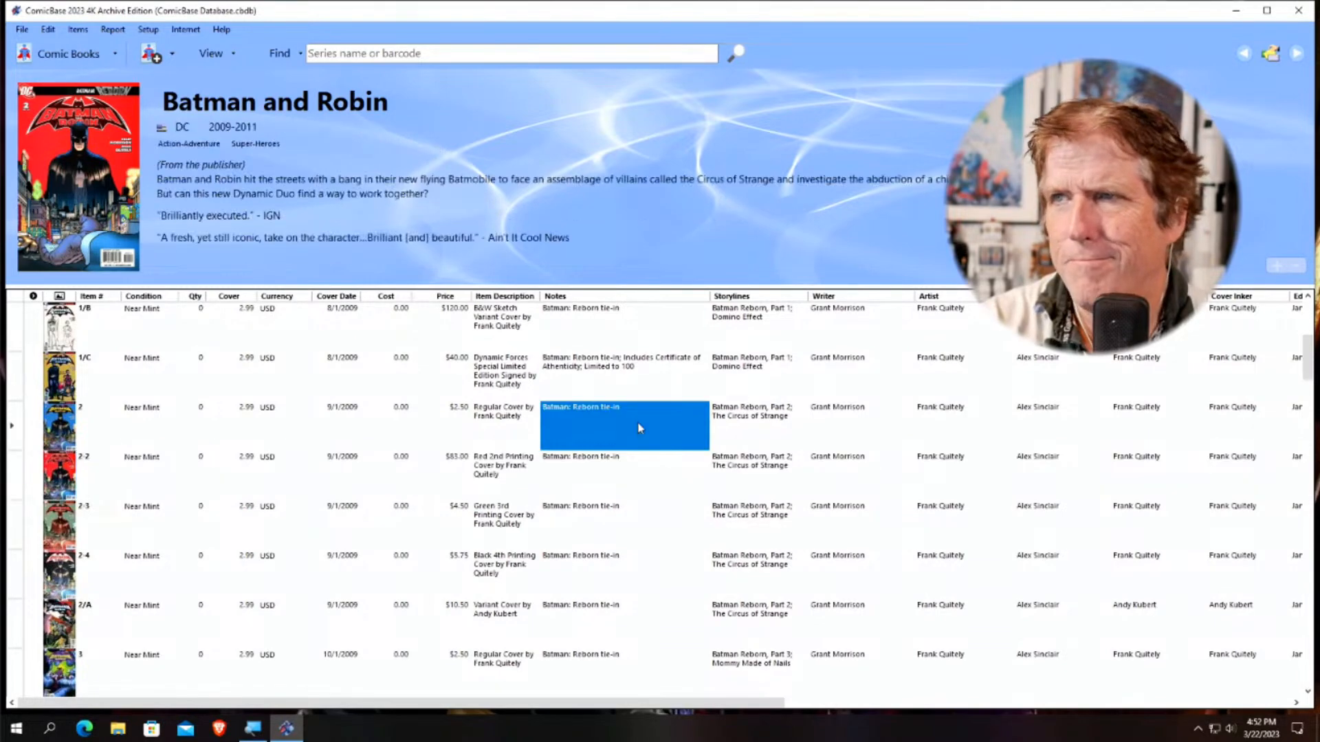
{"action": "left_click", "coordinate": [12, 432]}
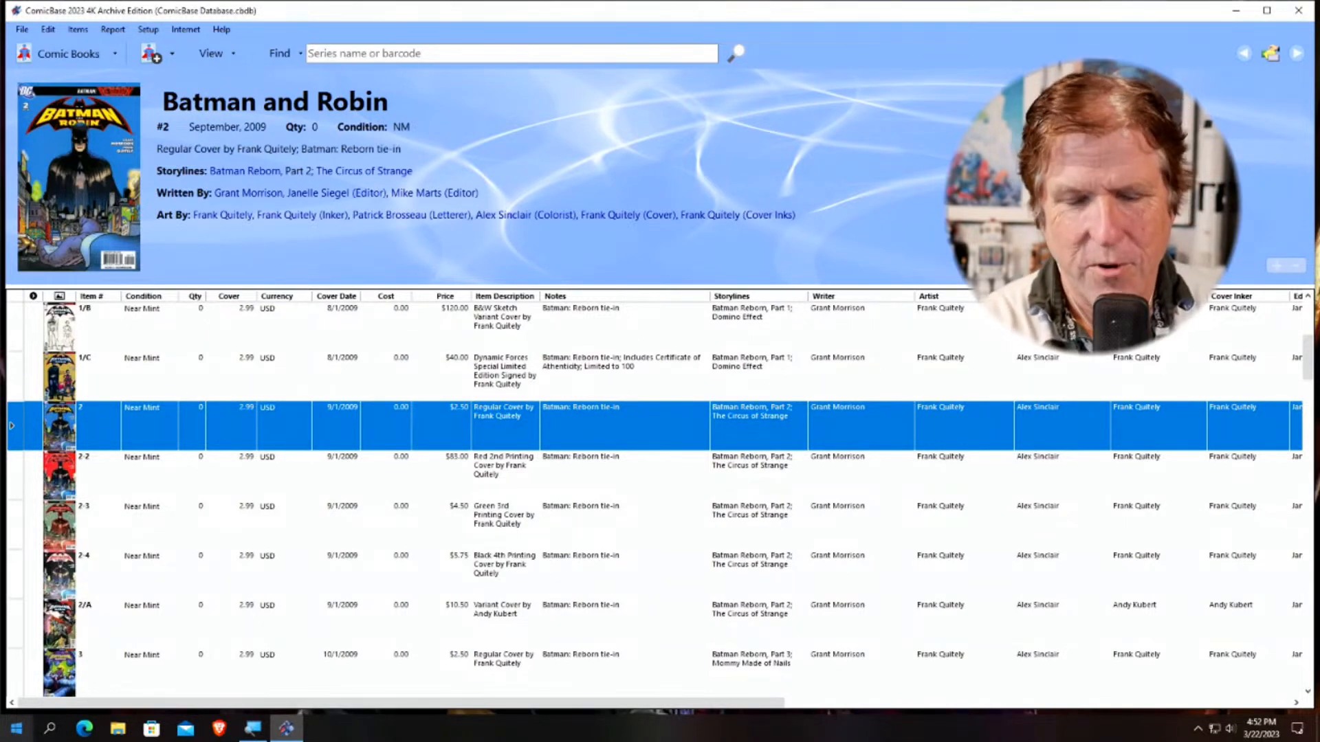
{"action": "key", "text": "ctrl+b"}
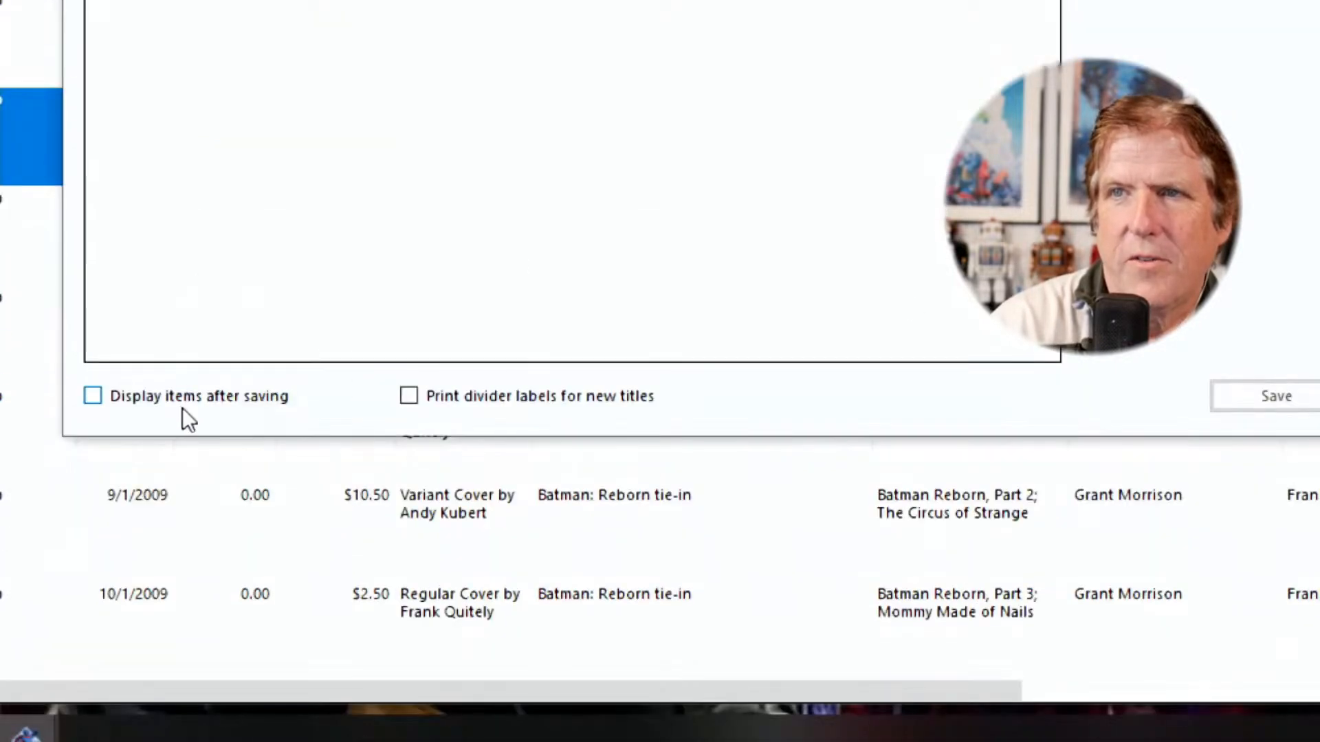
{"action": "left_click", "coordinate": [187, 410]}
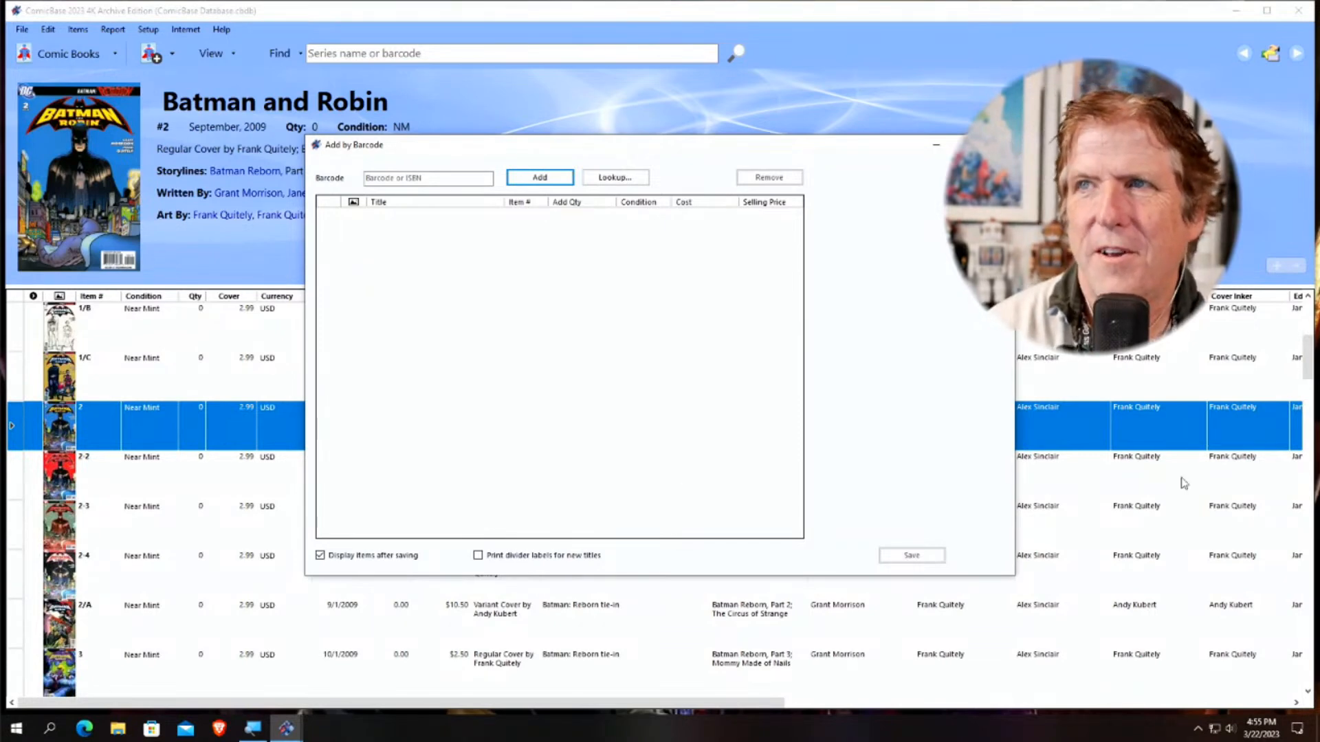
{"action": "left_click", "coordinate": [999, 145]}
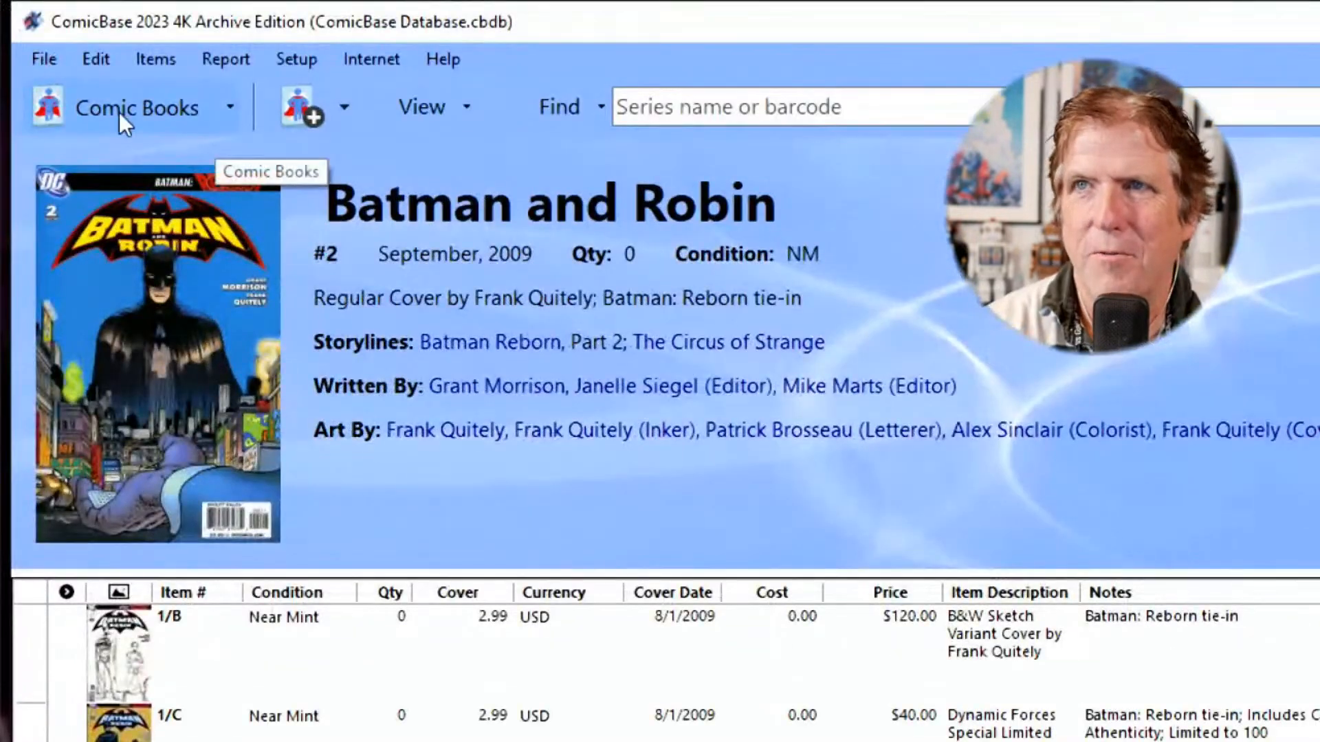
Start adding a new comic book item and look up the title Batman
{"action": "left_click", "coordinate": [301, 109]}
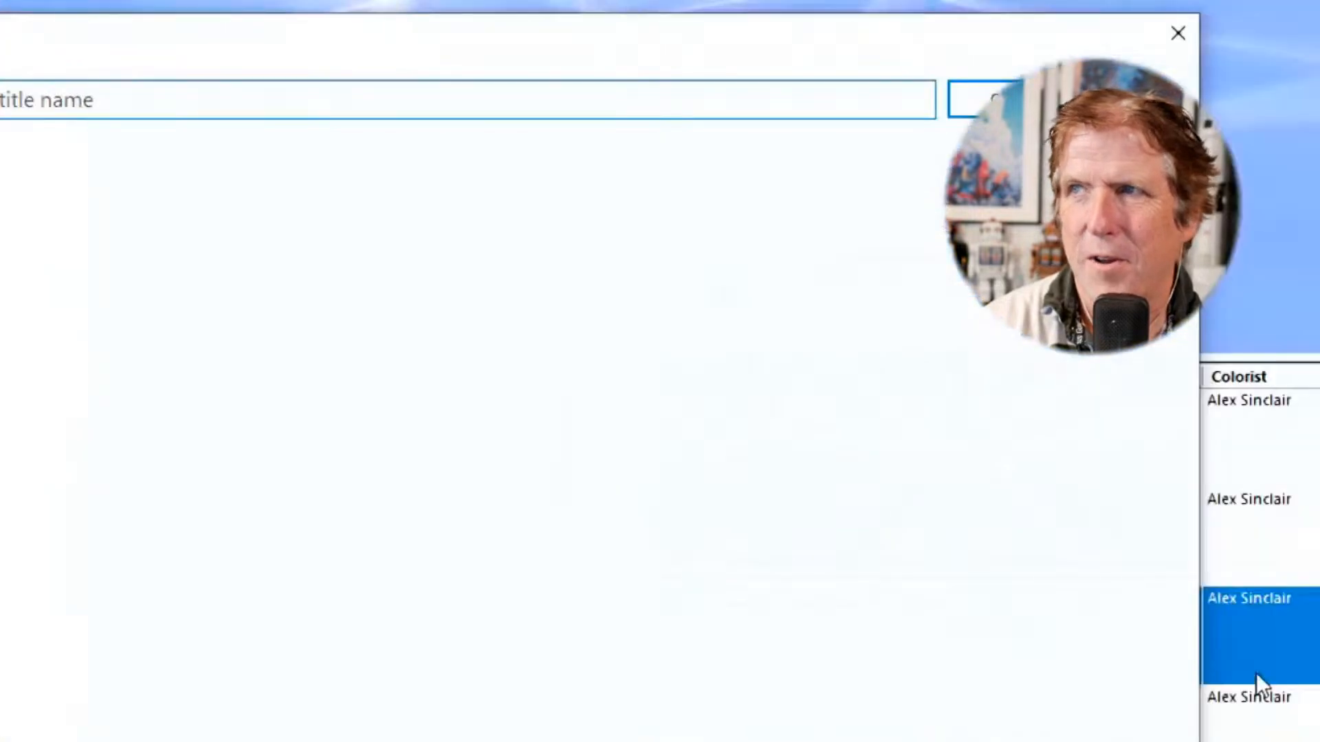
{"action": "left_click", "coordinate": [35, 108]}
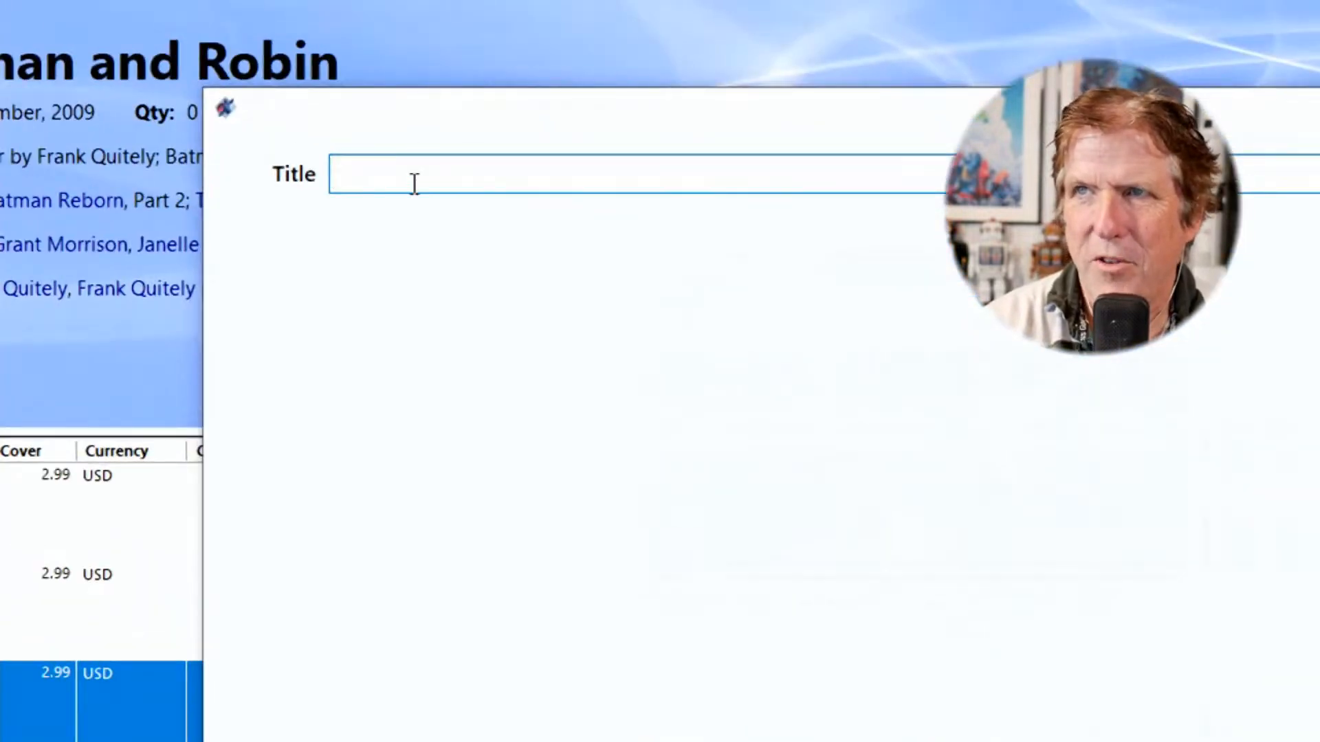
{"action": "type", "text": "Batman"}
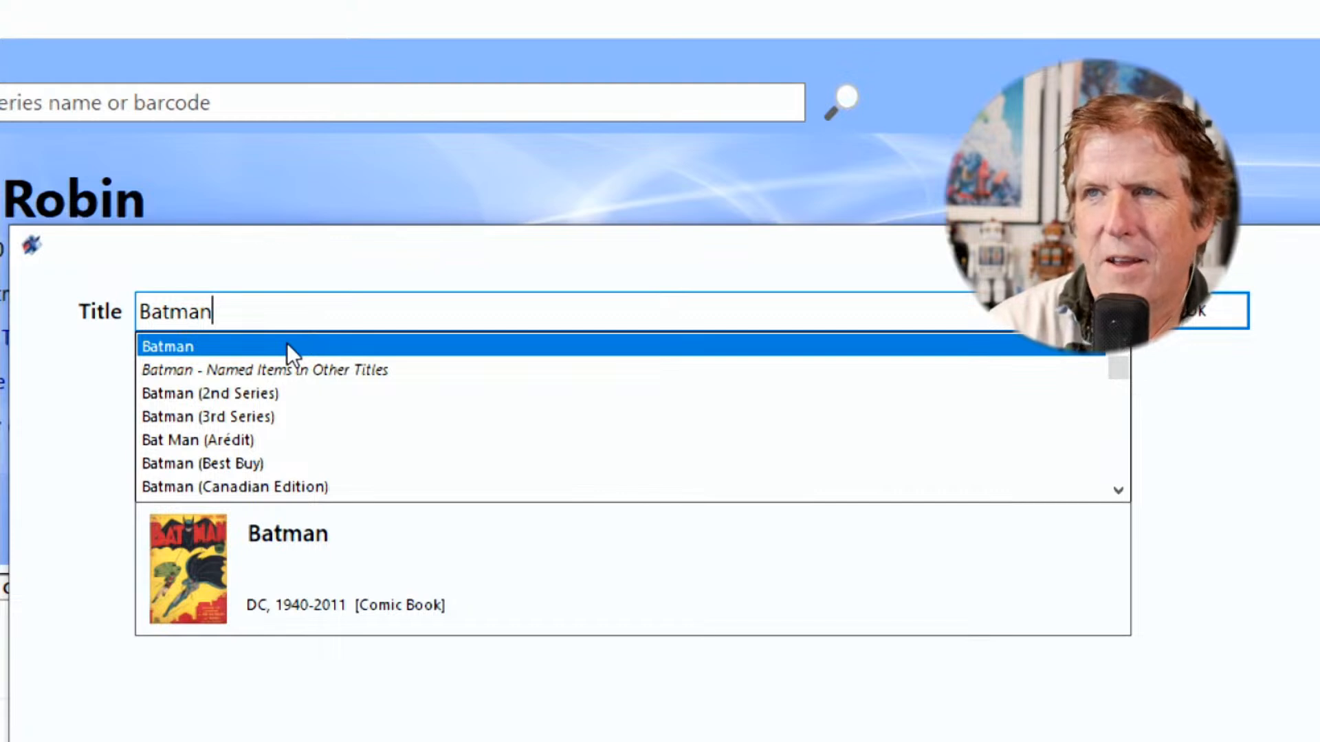
Replace the title with Candy, enter Marvel as the new title's publisher, and cancel the title details
{"action": "left_click_drag", "start_coordinate": [286, 295], "coordinate": [47, 265]}
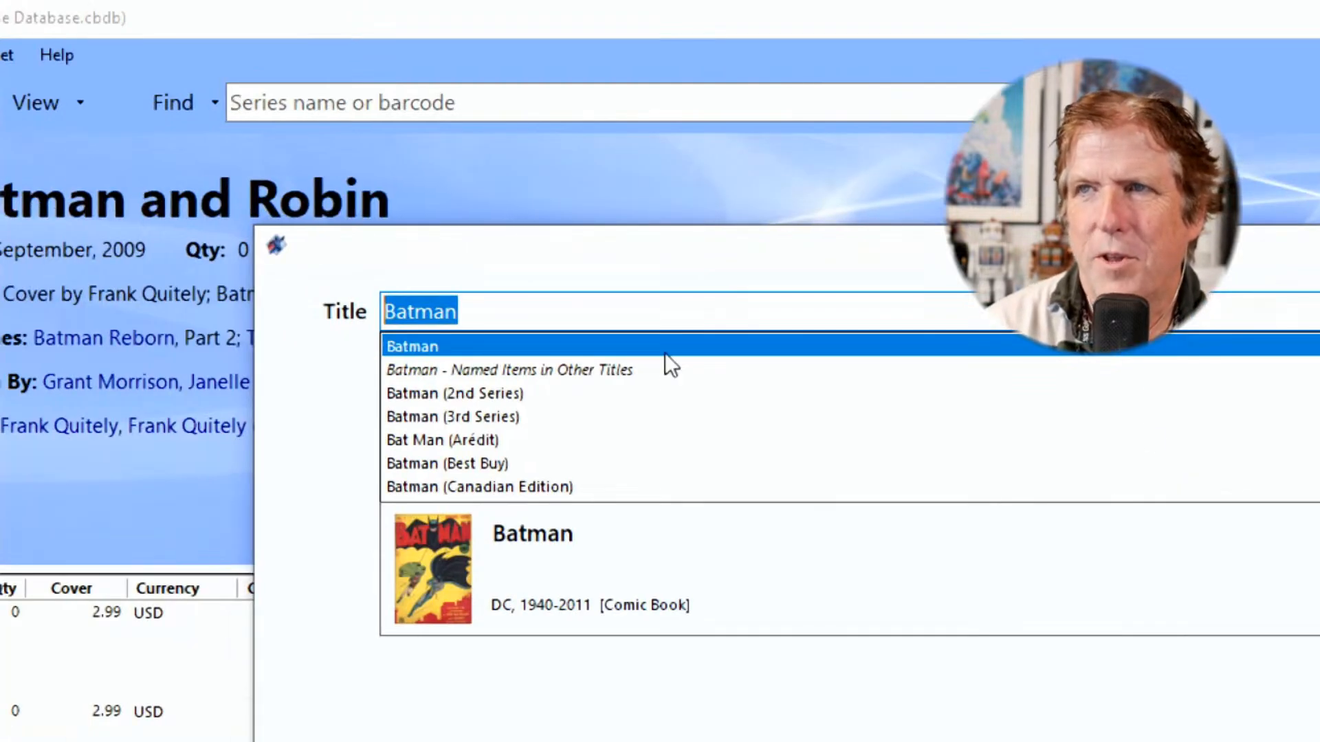
{"action": "type", "text": "Cand"}
{"action": "type", "text": "y"}
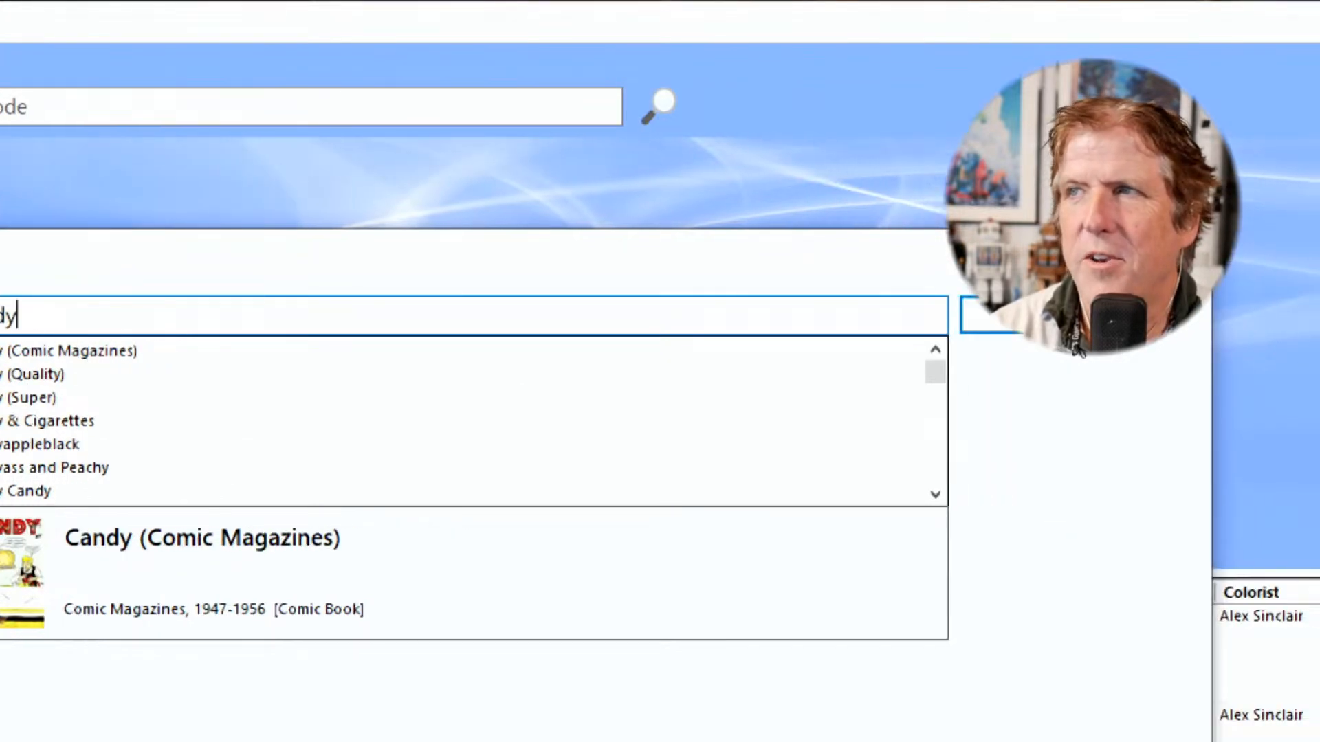
{"action": "key", "text": "Tab"}
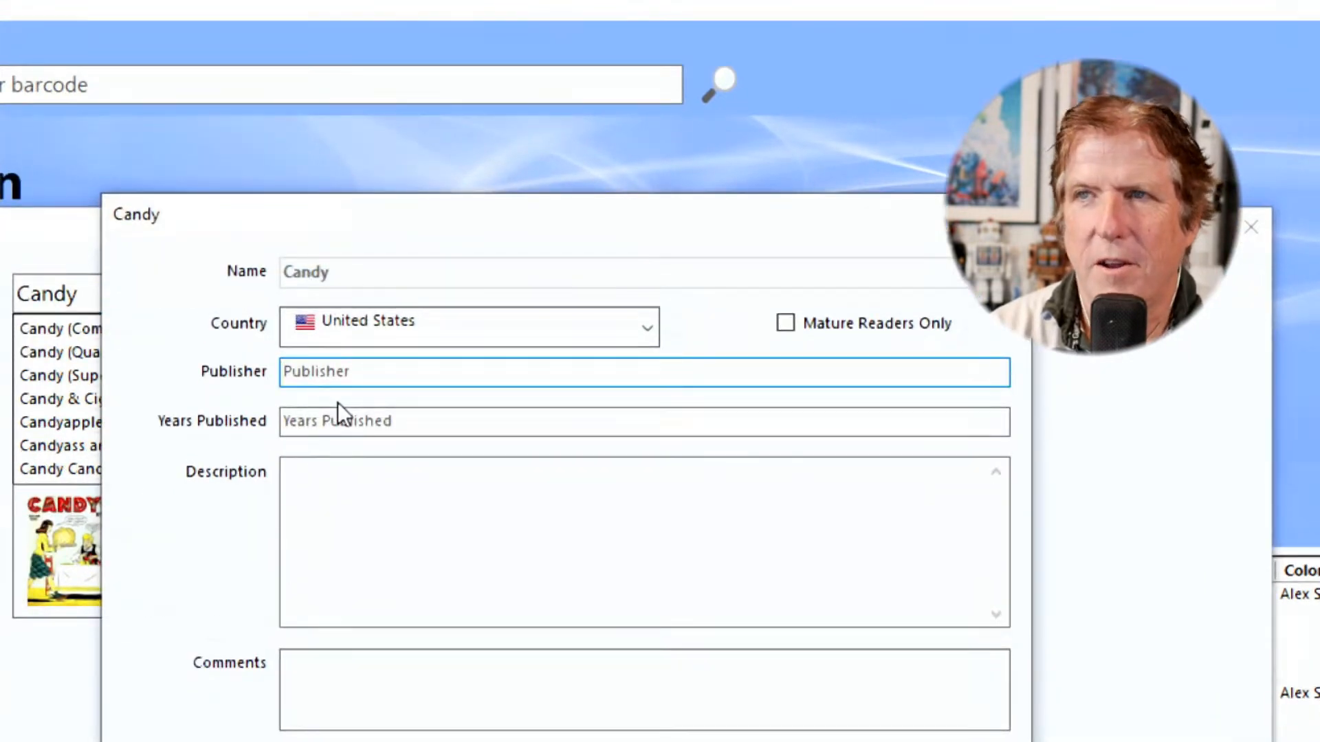
{"action": "type", "text": "Marvel"}
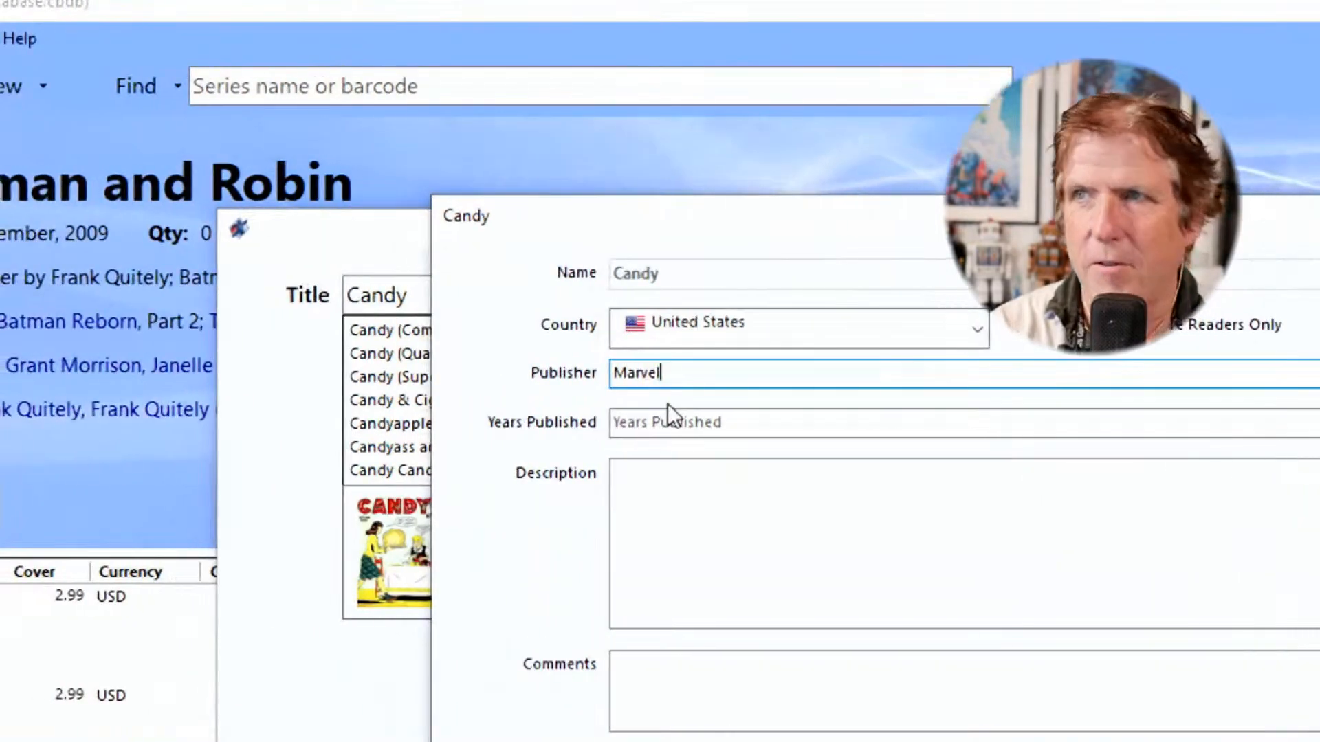
{"action": "key", "text": "Tab"}
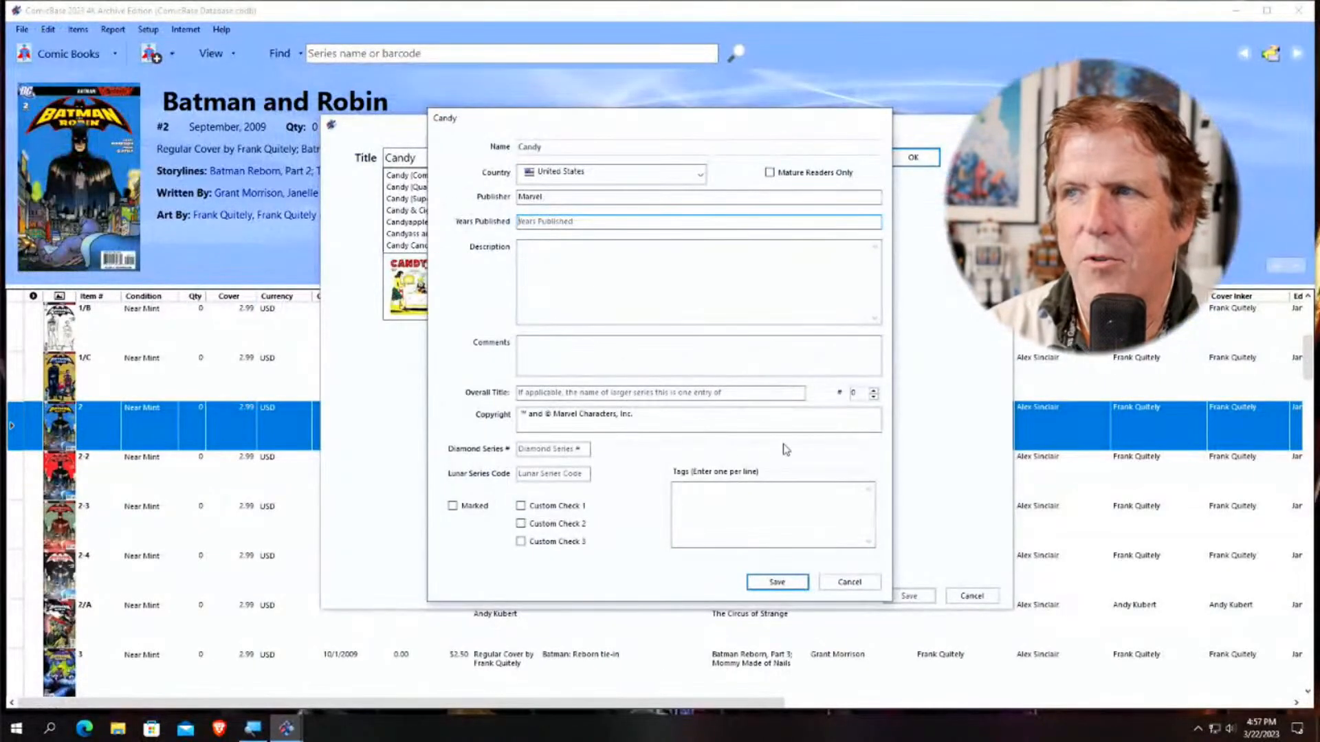
{"action": "left_click", "coordinate": [848, 583]}
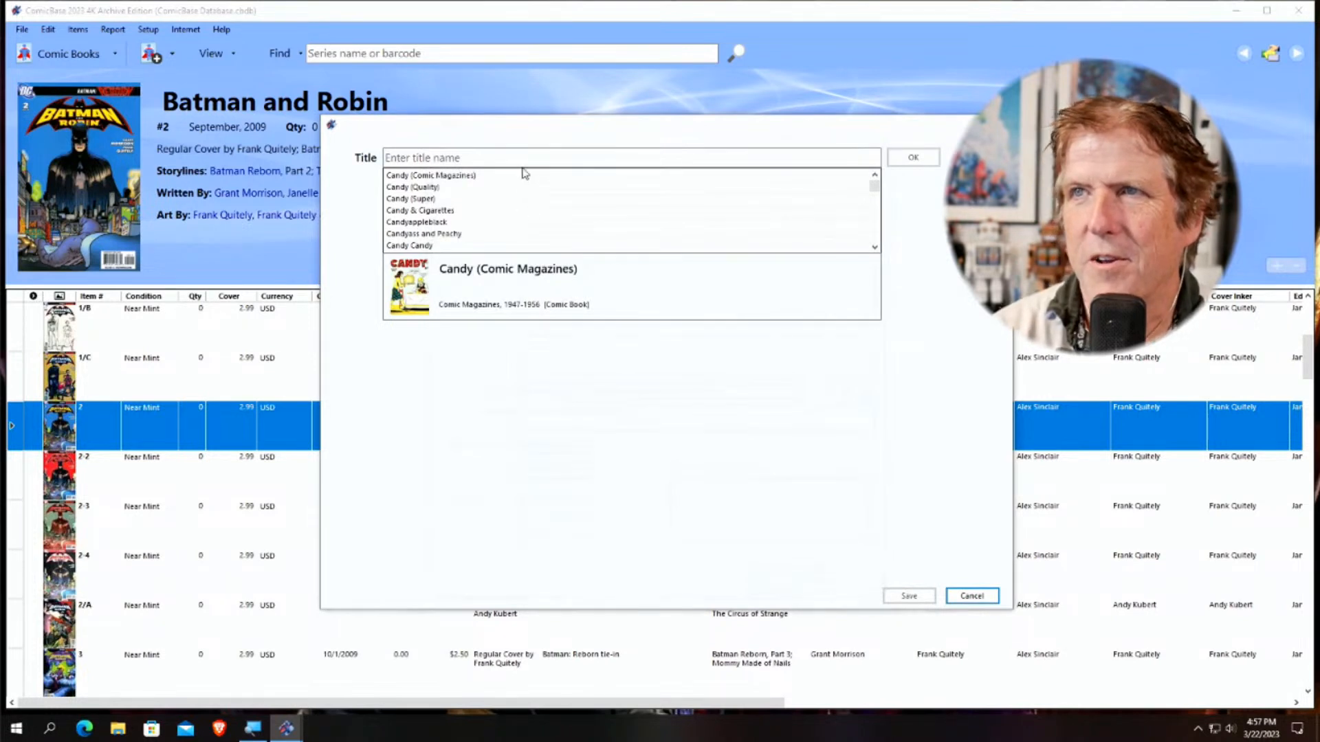
Enter Candybar Express as a new title to bring up its details form, and cancel both the title and the item entry
{"action": "left_click", "coordinate": [546, 152]}
{"action": "type", "text": "C"}
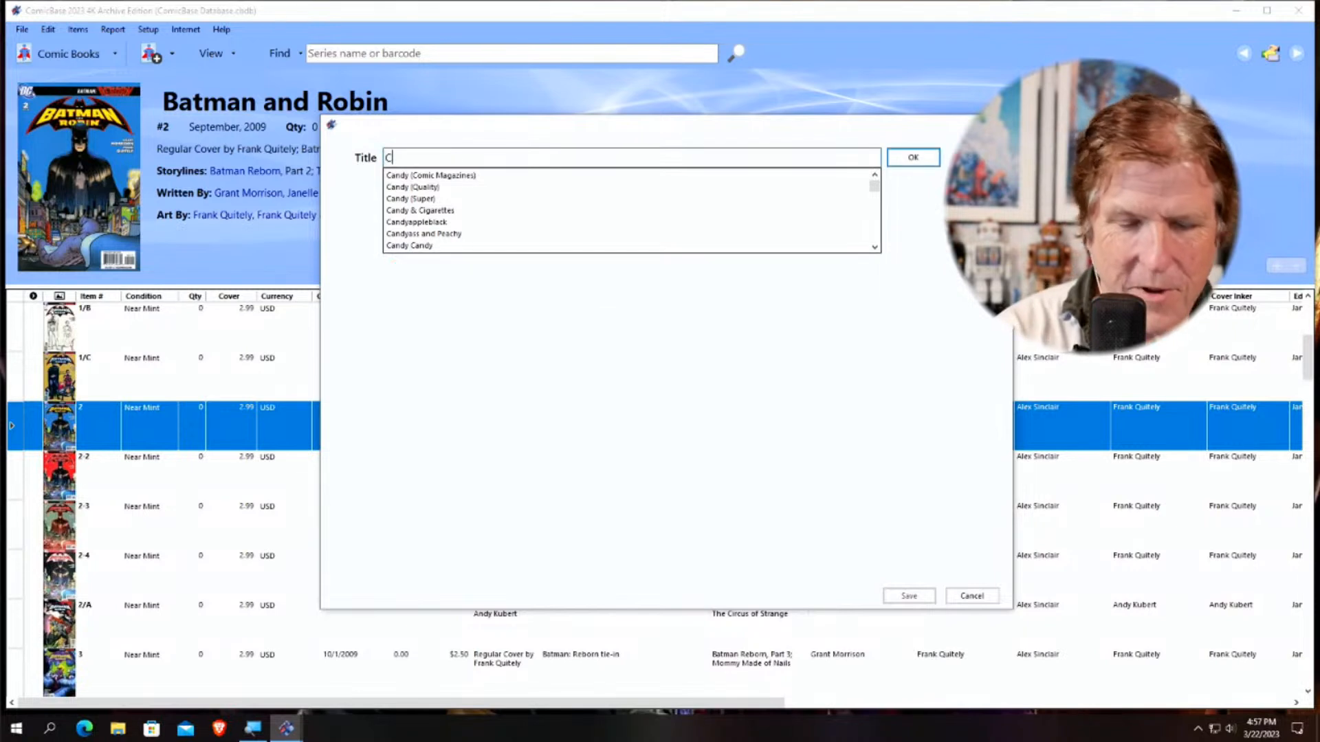
{"action": "type", "text": "andyba"}
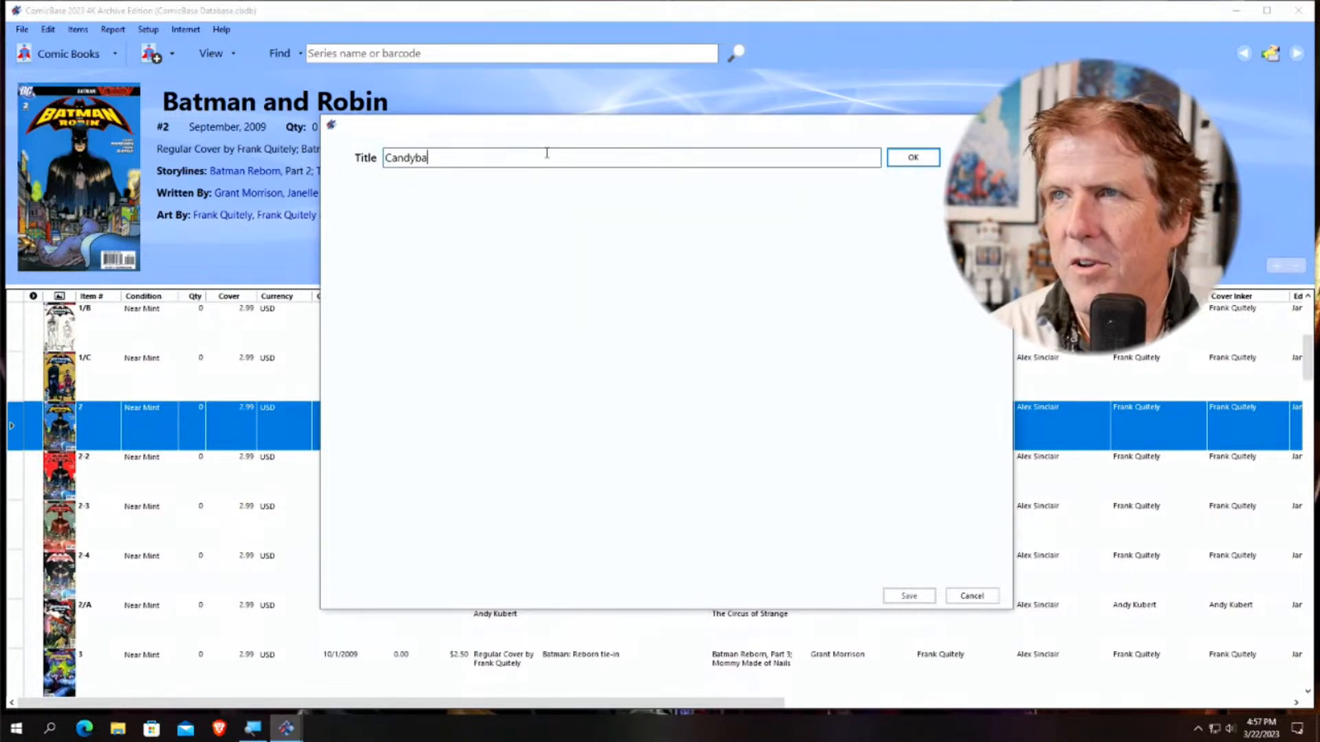
{"action": "key", "text": "BackSpace"}
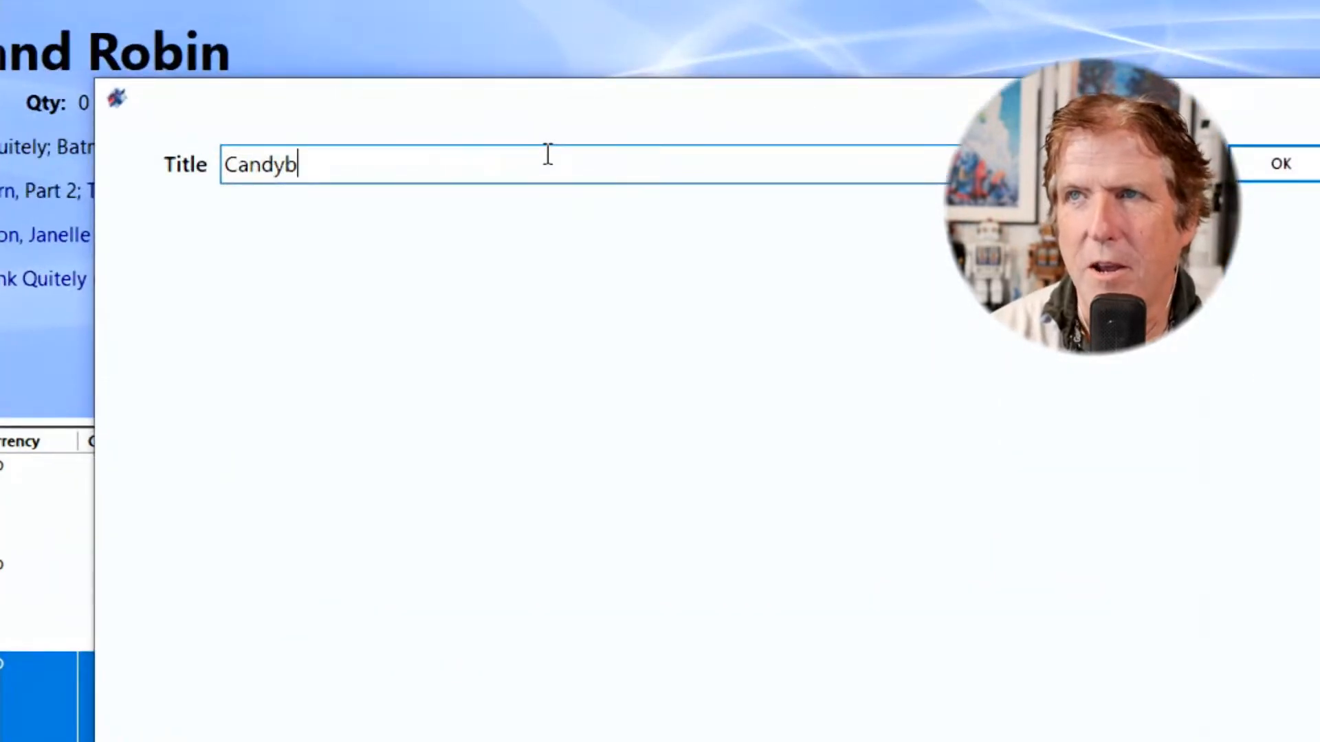
{"action": "type", "text": "a"}
{"action": "type", "text": "r Expre"}
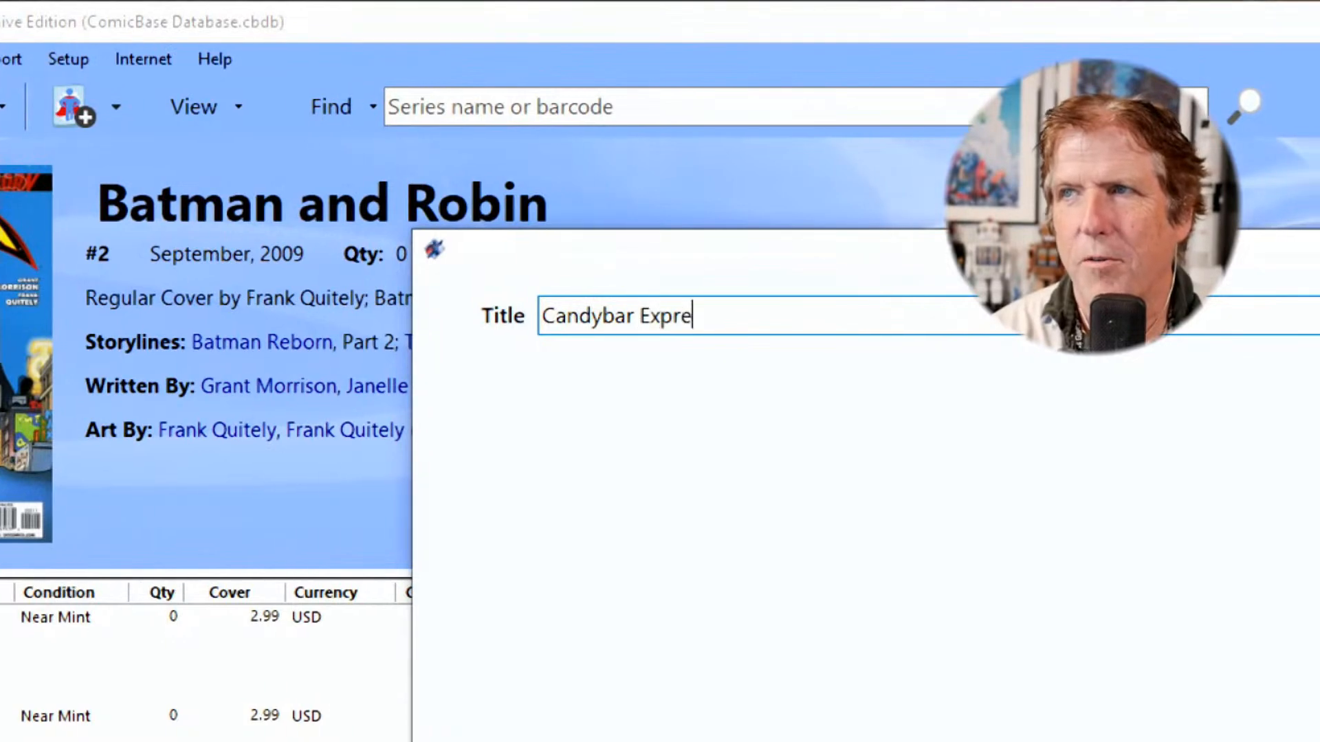
{"action": "type", "text": "ss"}
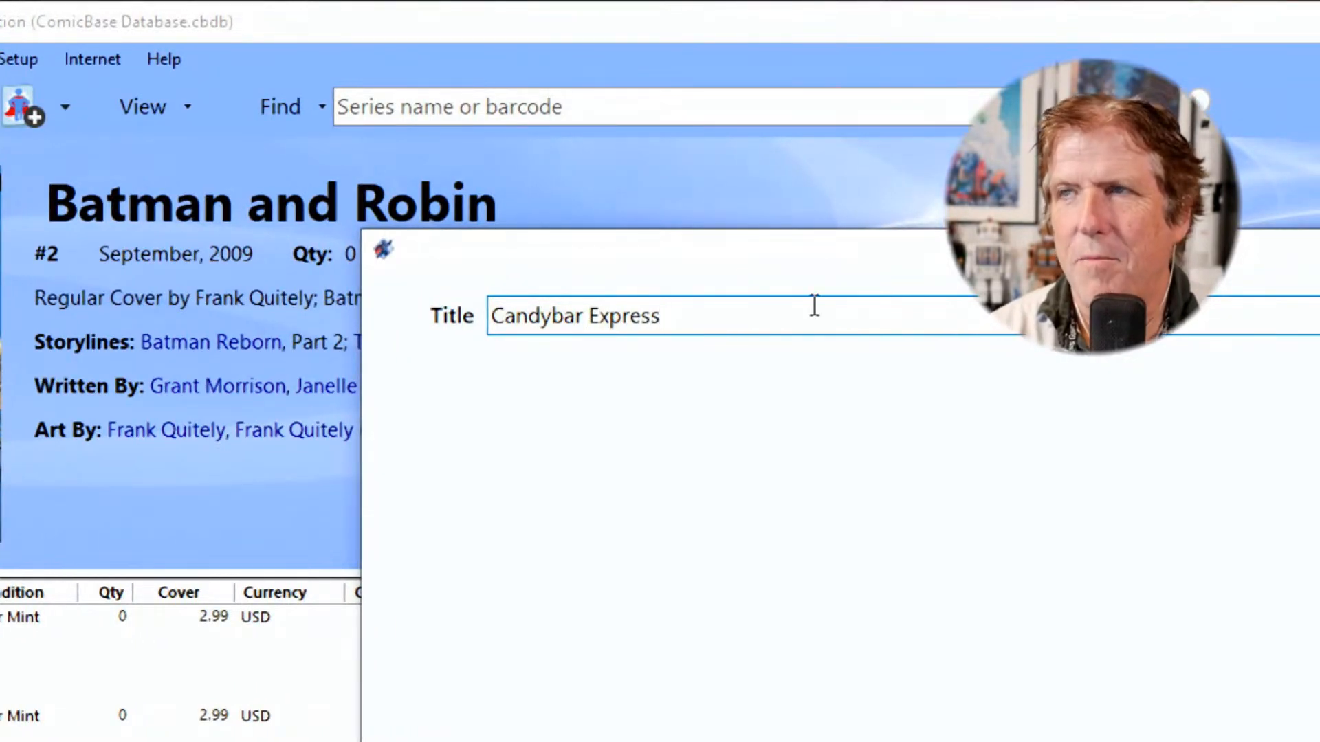
{"action": "key", "text": "Return"}
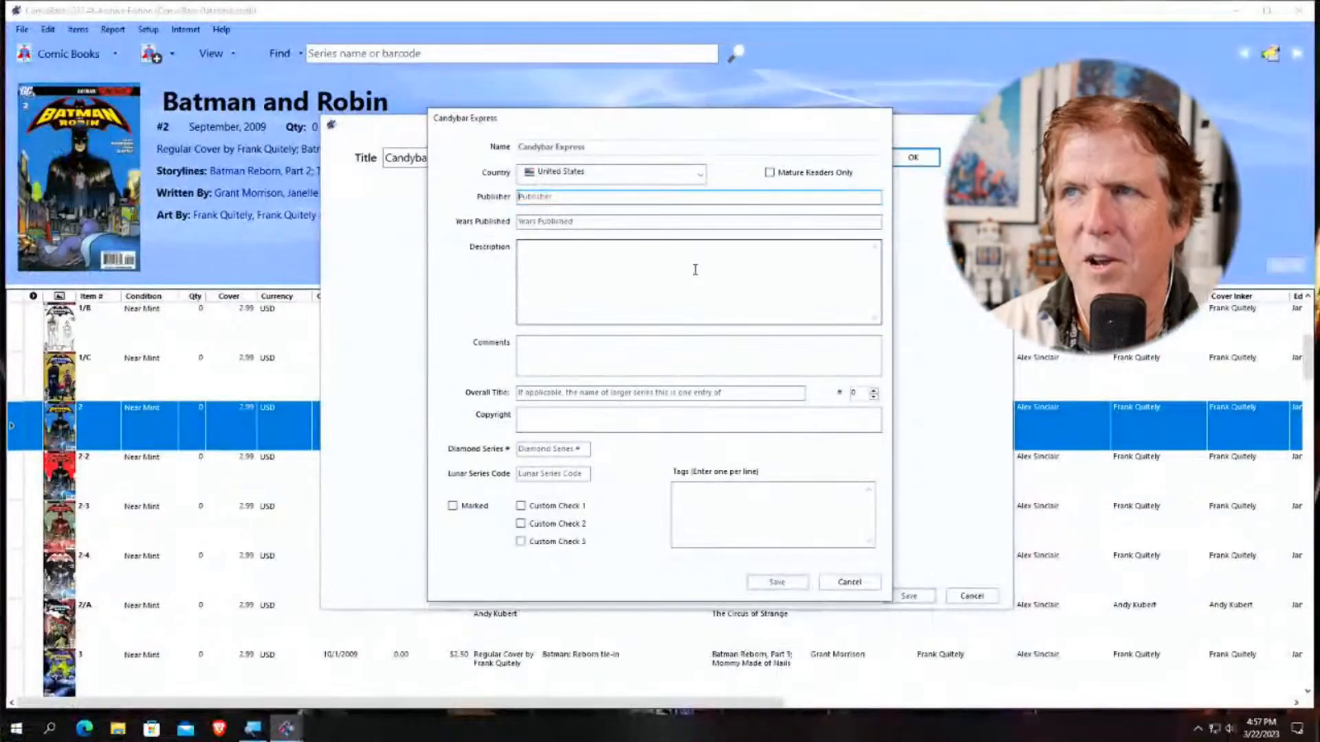
{"action": "left_click", "coordinate": [840, 584]}
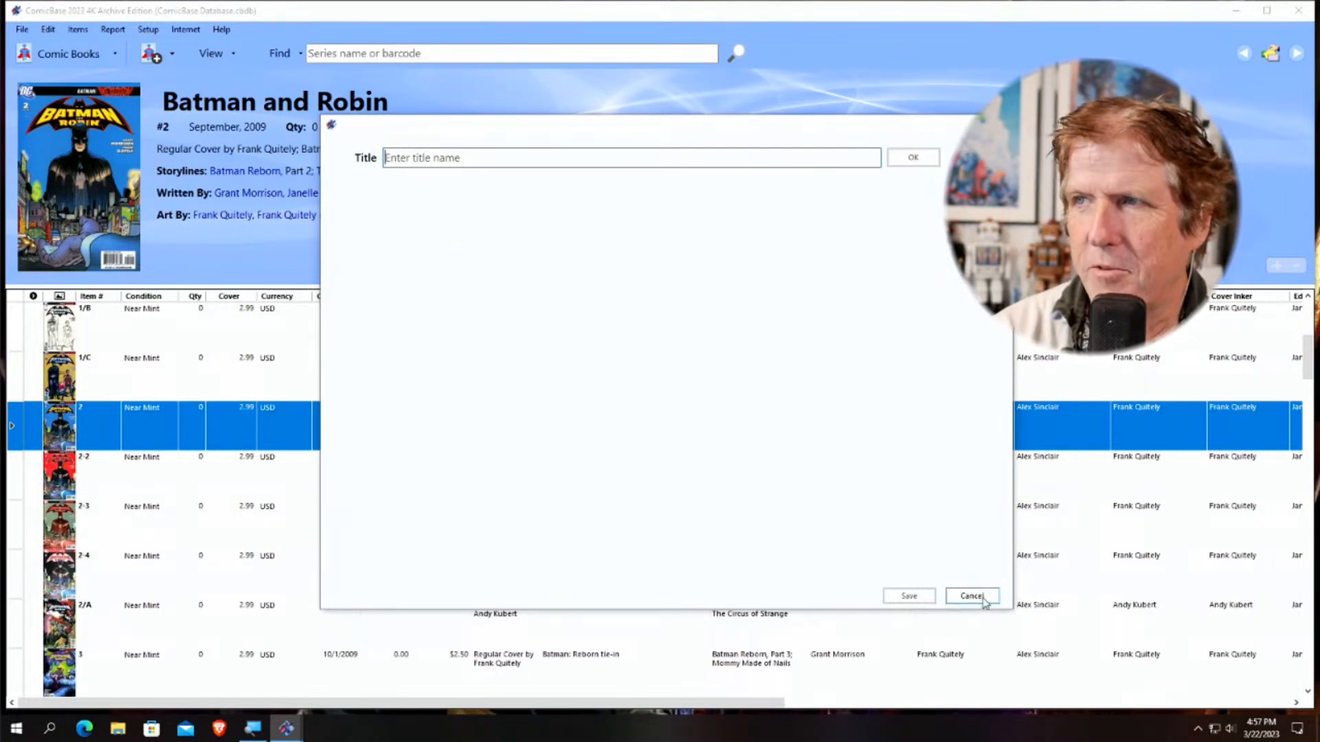
{"action": "left_click", "coordinate": [970, 596]}
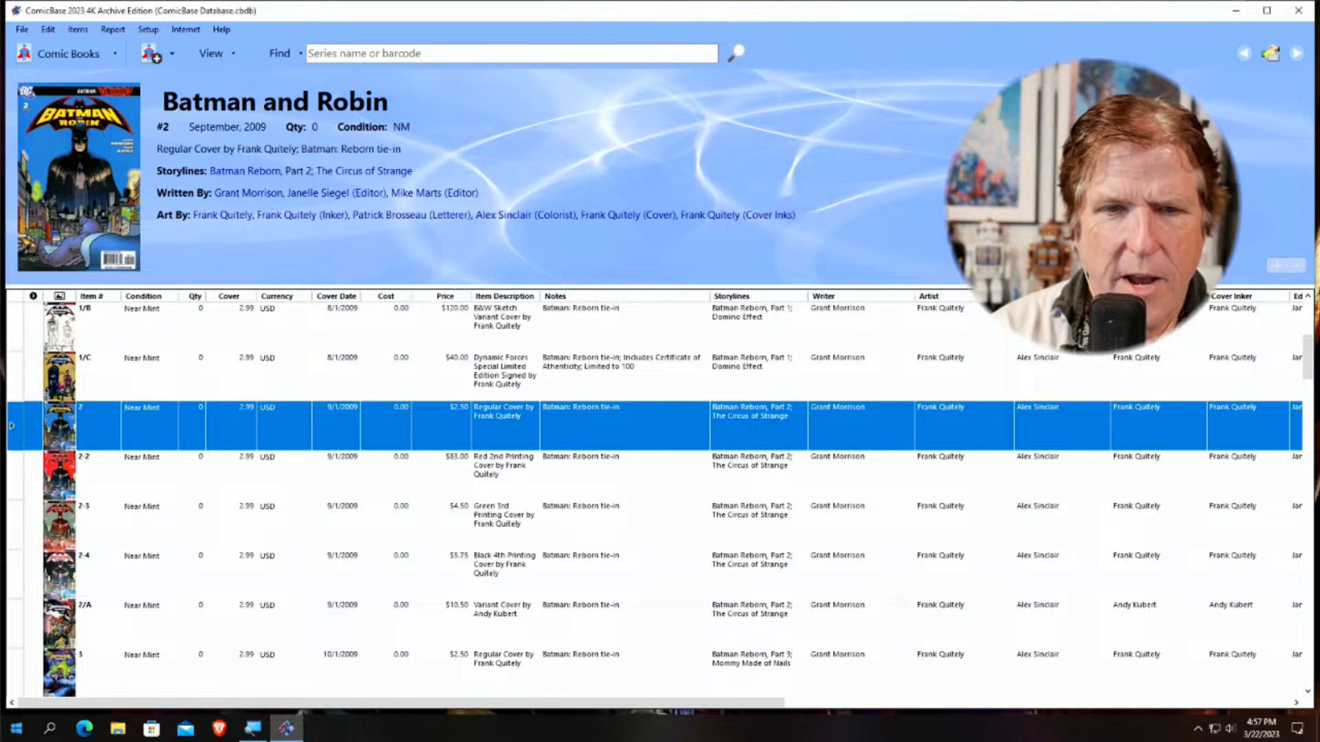